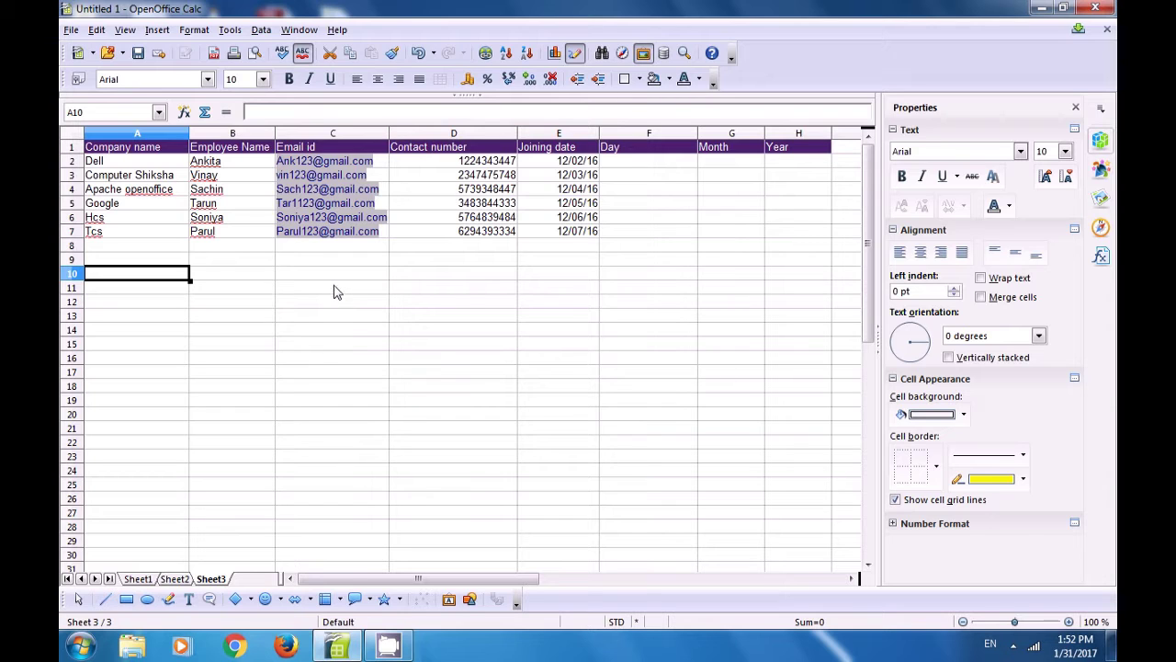
Select cell C10 in the employee table and bring up the File menu
{"action": "left_click", "coordinate": [322, 280]}
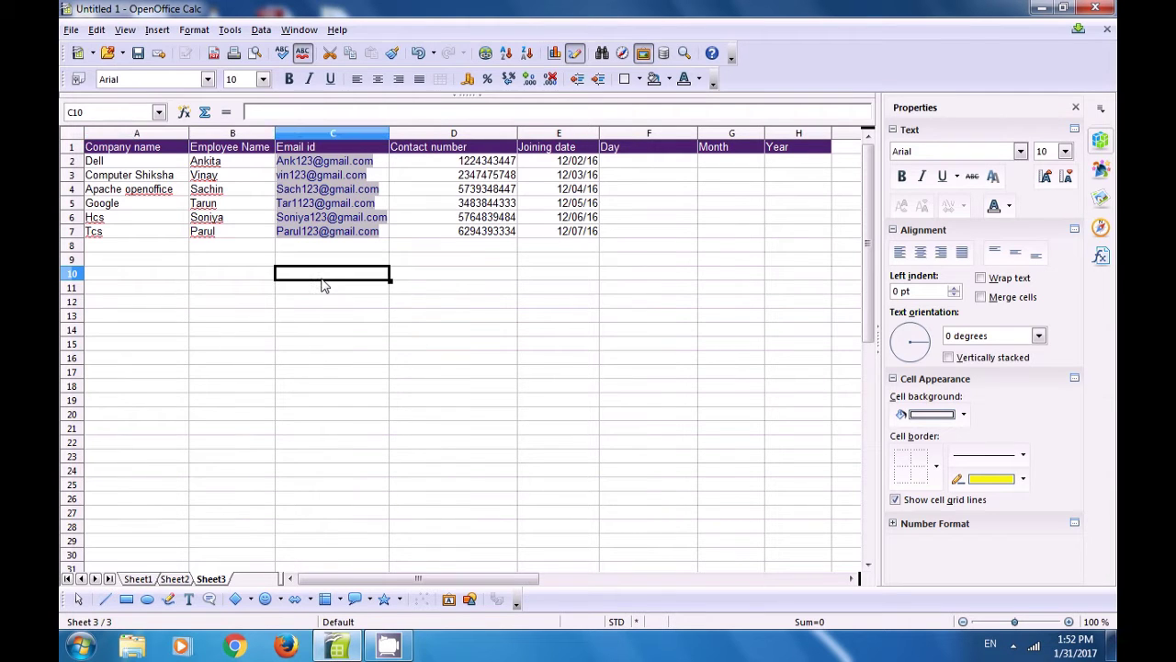
{"action": "left_click", "coordinate": [72, 32]}
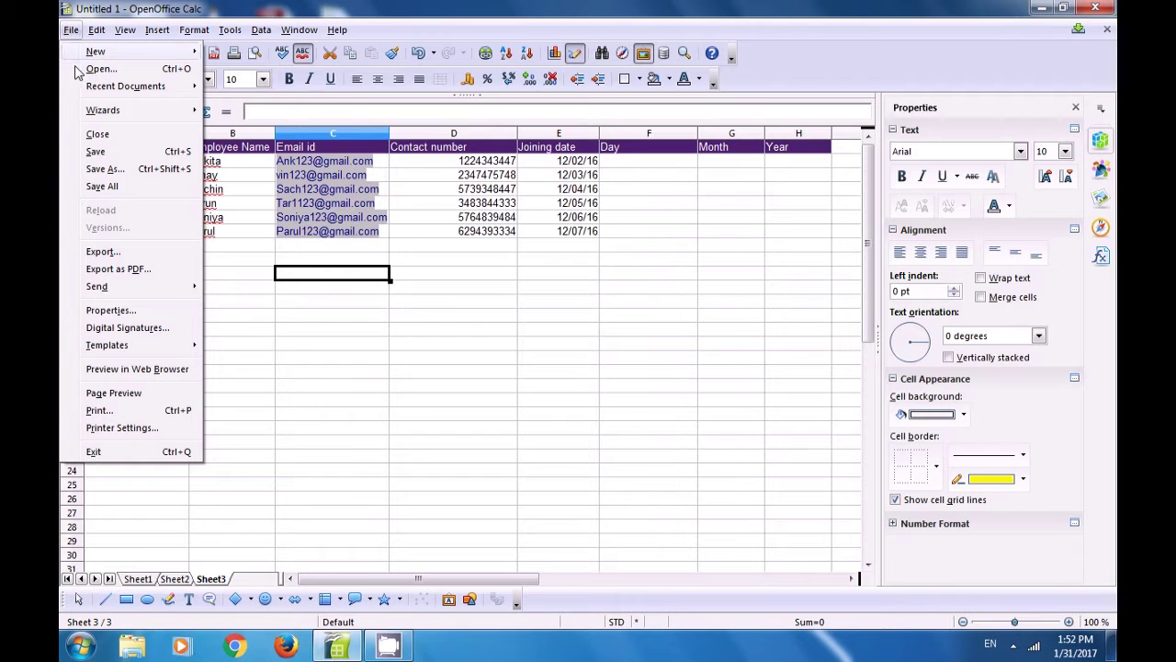
Save the spreadsheet to the Desktop under the file name 'class 4'
{"action": "left_click", "coordinate": [95, 153]}
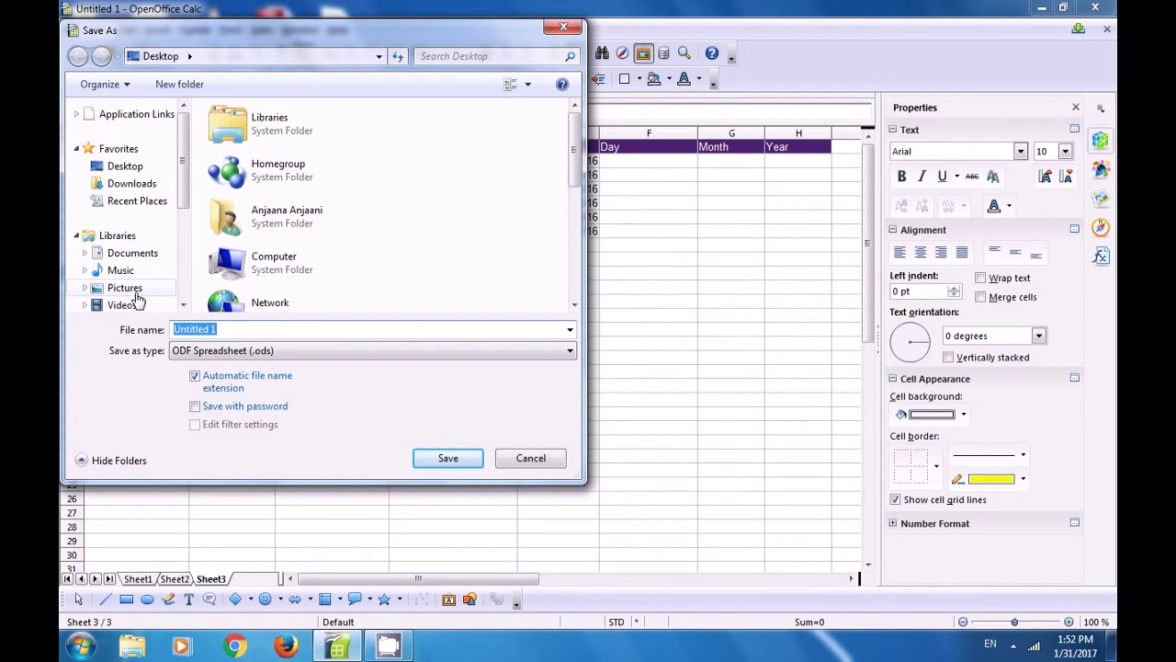
{"action": "left_click", "coordinate": [257, 332]}
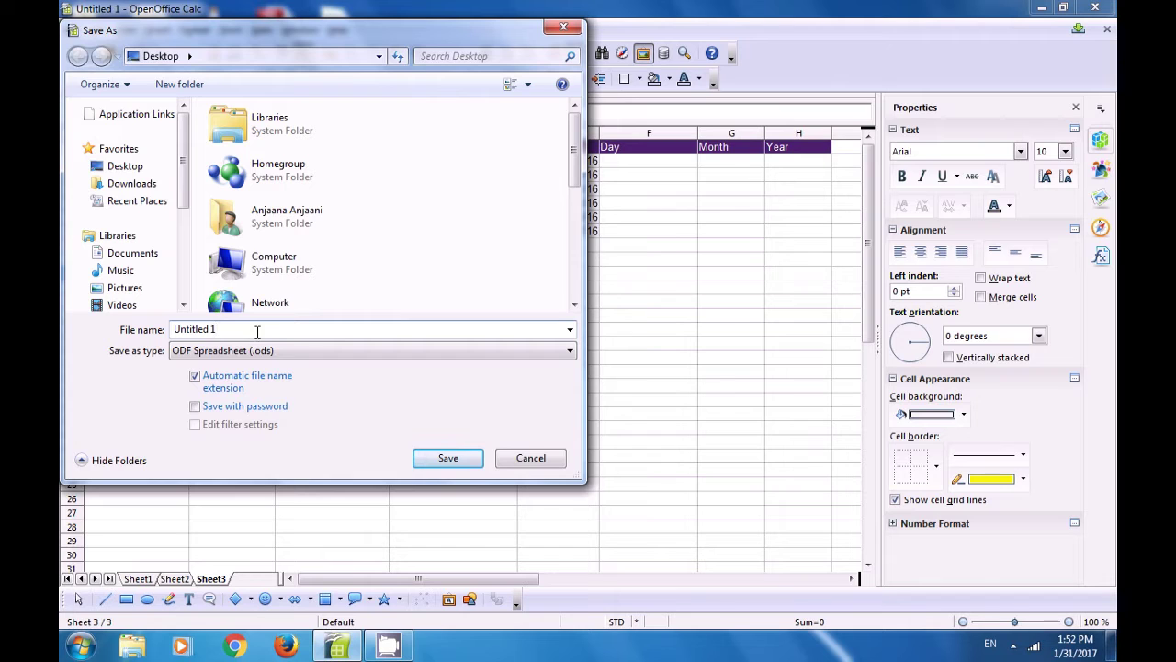
{"action": "key", "text": "BackSpace"}
{"action": "key", "text": "BackSpace"}
{"action": "key", "text": "BackSpace"}
{"action": "key", "text": "BackSpace"}
{"action": "key", "text": "BackSpace"}
{"action": "key", "text": "BackSpace"}
{"action": "key", "text": "BackSpace"}
{"action": "key", "text": "BackSpace"}
{"action": "key", "text": "BackSpace"}
{"action": "key", "text": "BackSpace"}
{"action": "type", "text": "class 4"}
{"action": "left_click", "coordinate": [434, 462]}
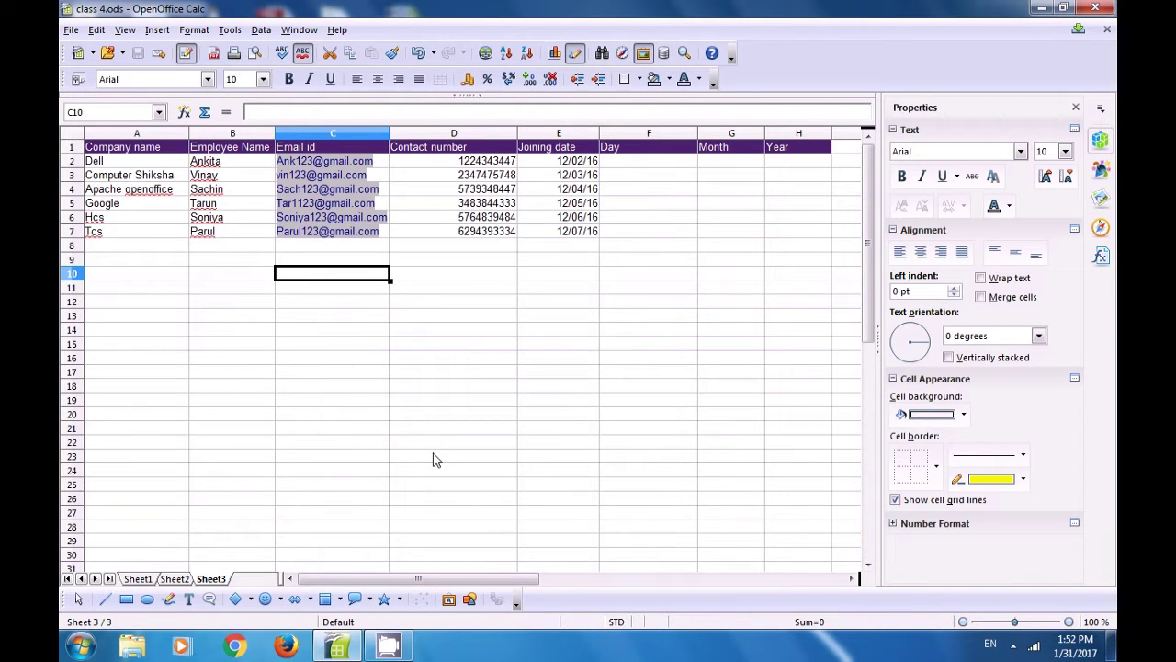
Select cell C14, then minimize the class 4 window to reveal the Desktop
{"action": "left_click", "coordinate": [283, 334]}
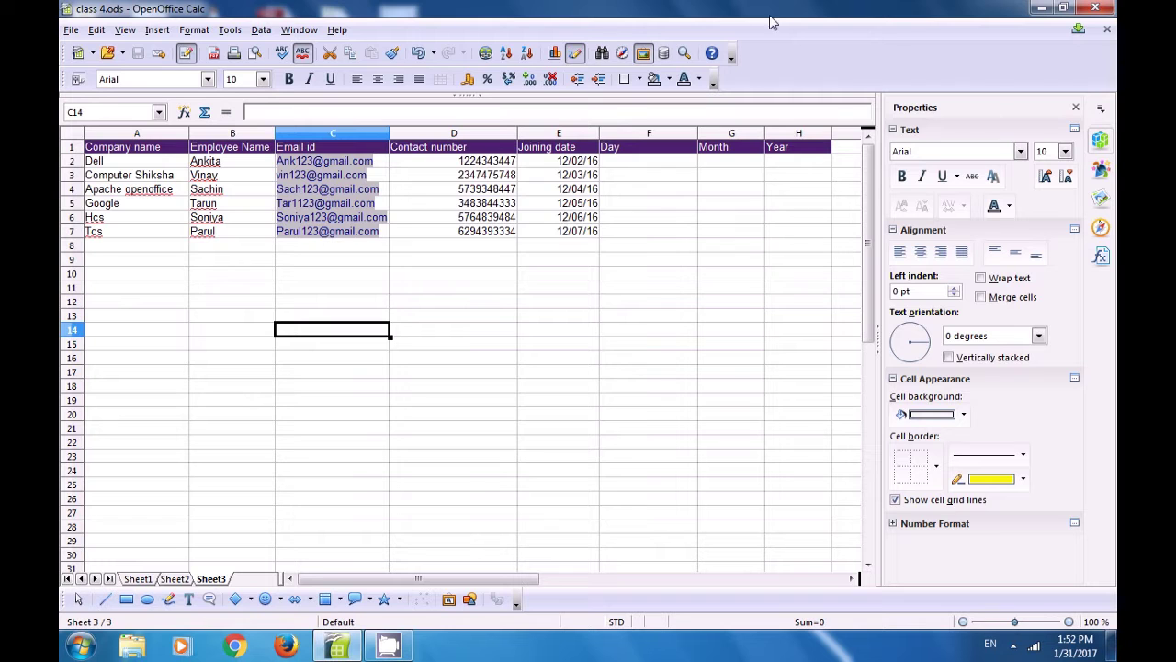
{"action": "left_click", "coordinate": [1040, 8]}
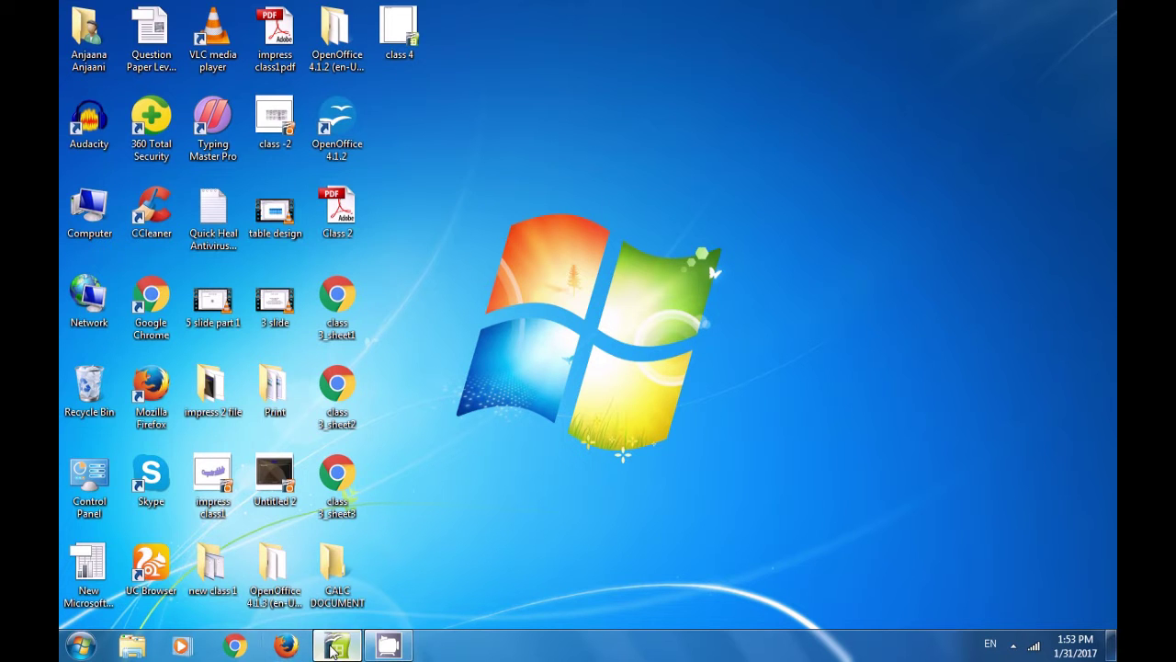
Restore the class 4 window from the taskbar and select a cell on Sheet1
{"action": "left_click", "coordinate": [323, 650]}
{"action": "left_click", "coordinate": [300, 288]}
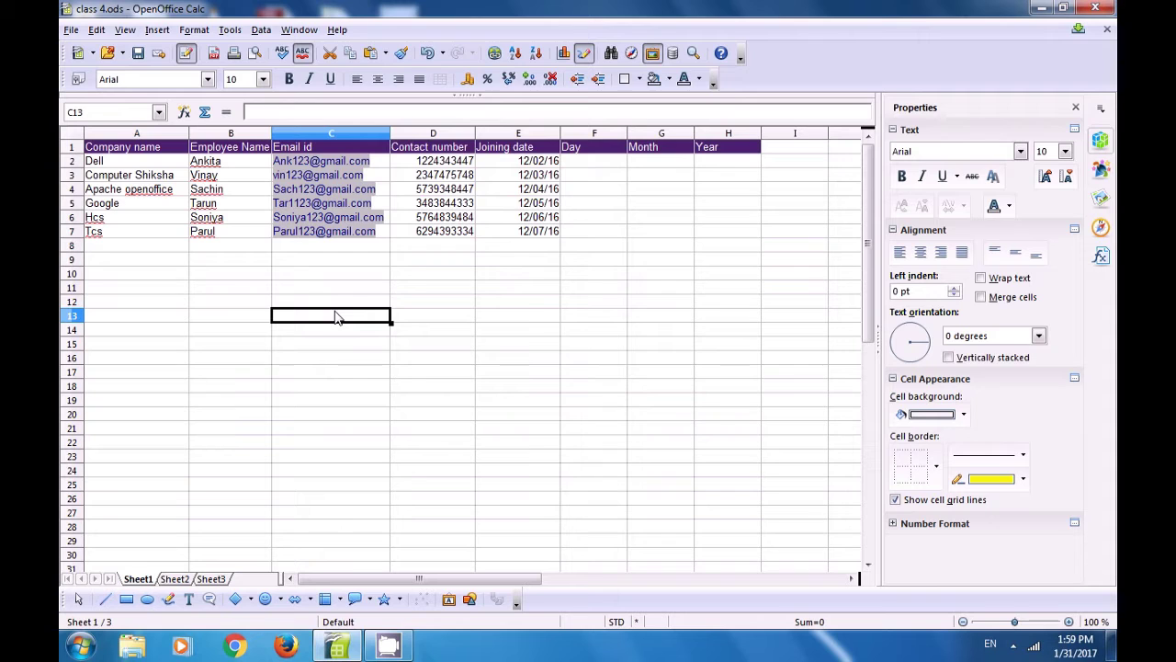
Save the spreadsheet as template 'helpline' in My Templates, then select cell B11
{"action": "left_click", "coordinate": [71, 31]}
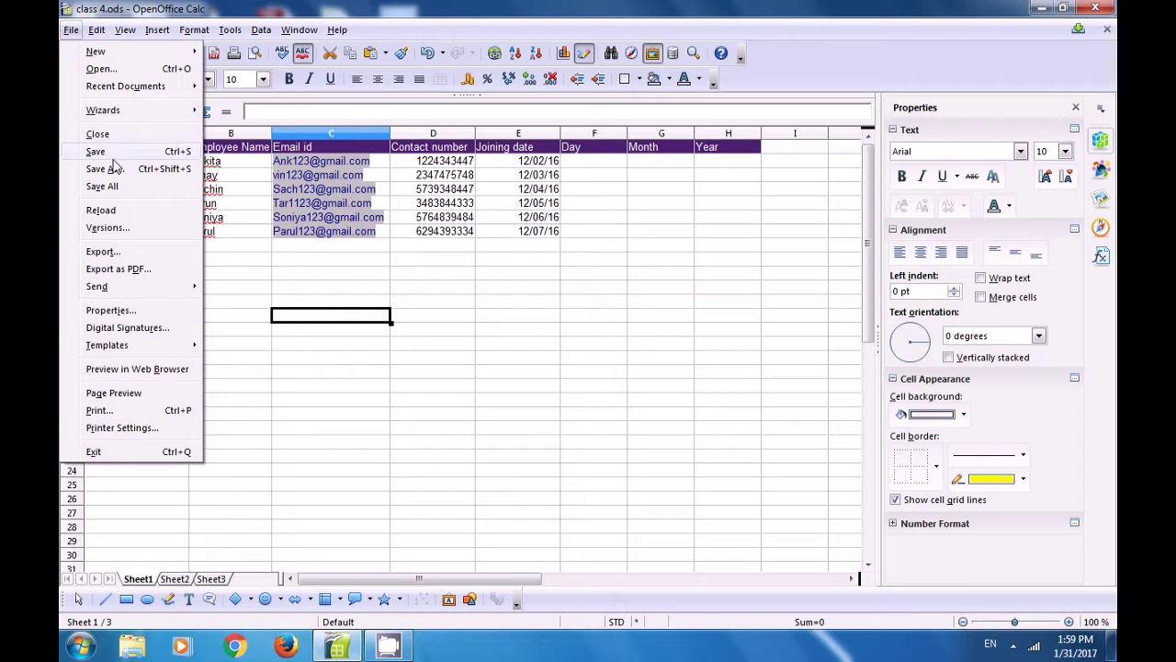
{"action": "mouse_move", "coordinate": [103, 351]}
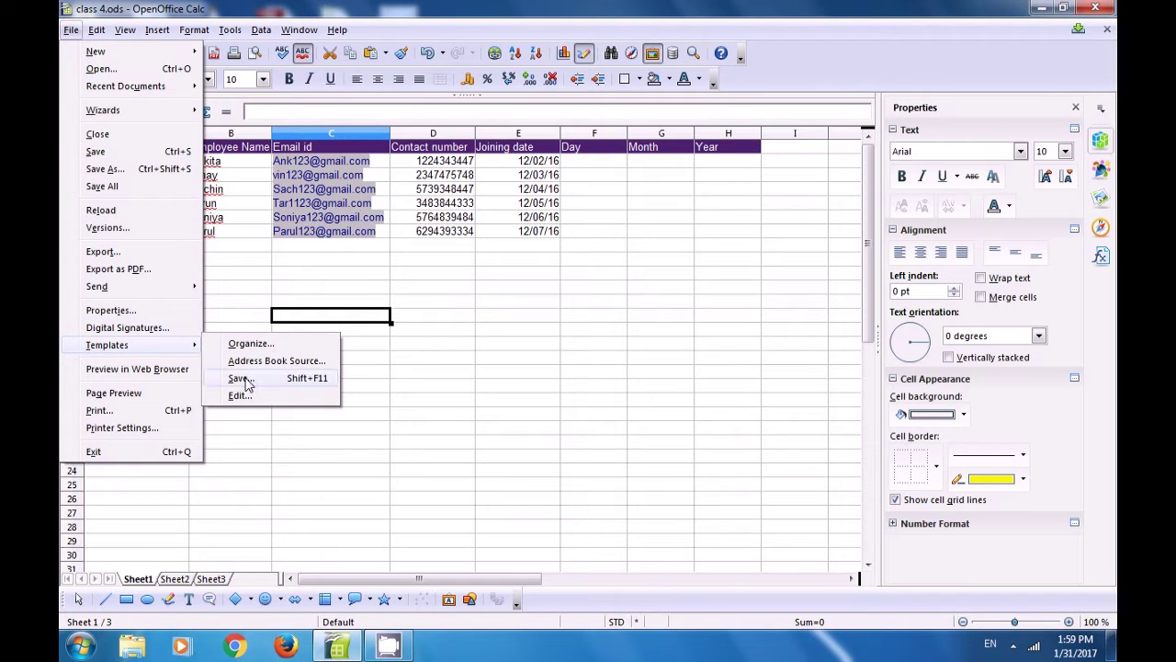
{"action": "left_click", "coordinate": [241, 379]}
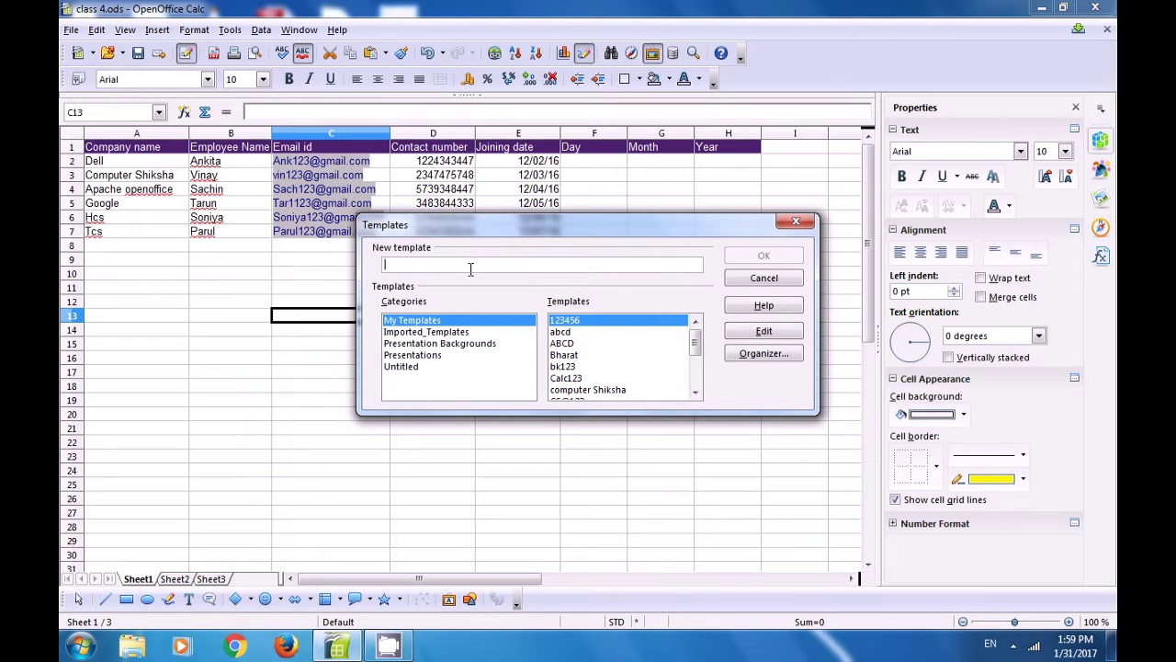
{"action": "type", "text": "helpline"}
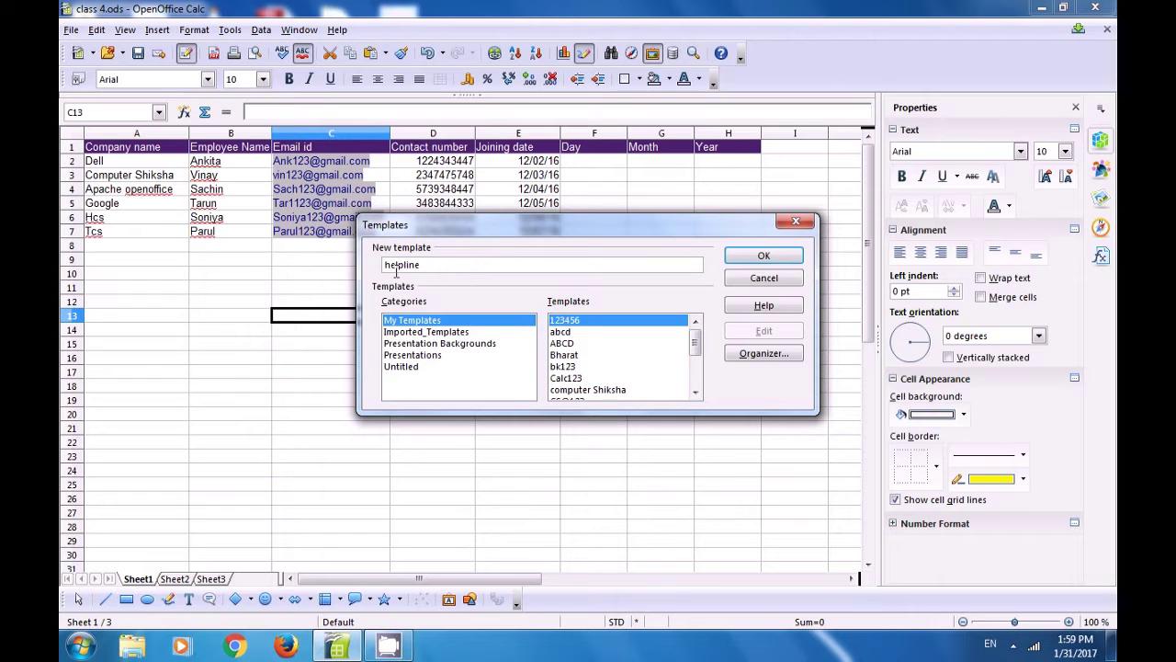
{"action": "left_click", "coordinate": [762, 257]}
{"action": "left_click", "coordinate": [198, 290]}
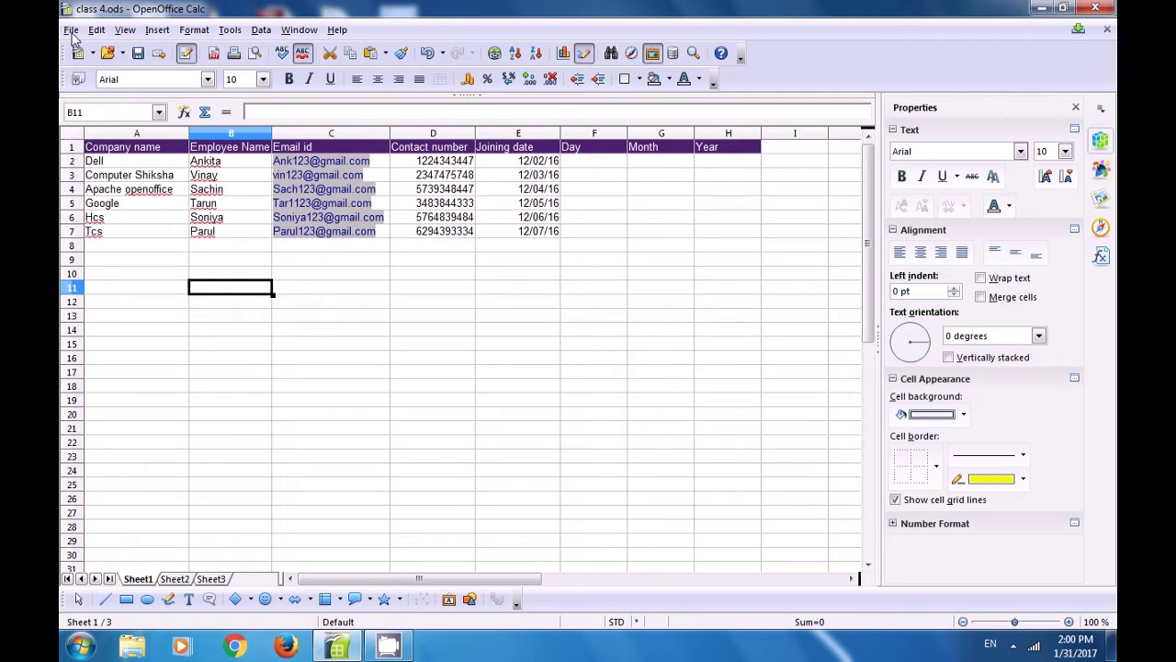
Open the helpline template from My Templates in the Template Organizer for editing
{"action": "left_click", "coordinate": [72, 30]}
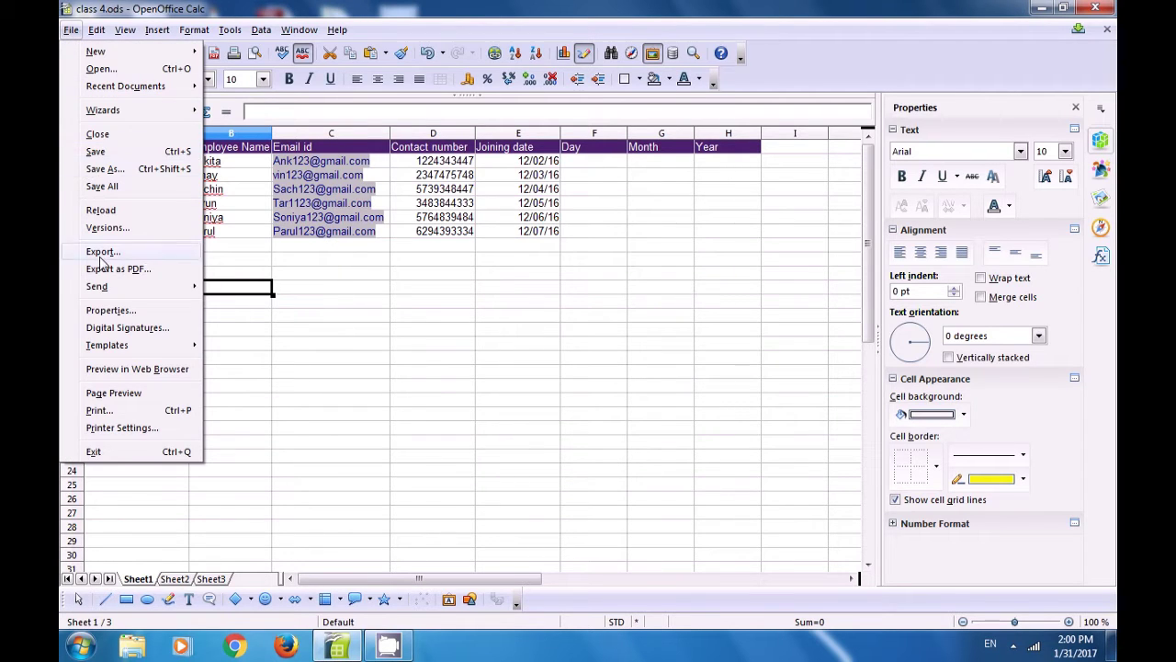
{"action": "mouse_move", "coordinate": [119, 349]}
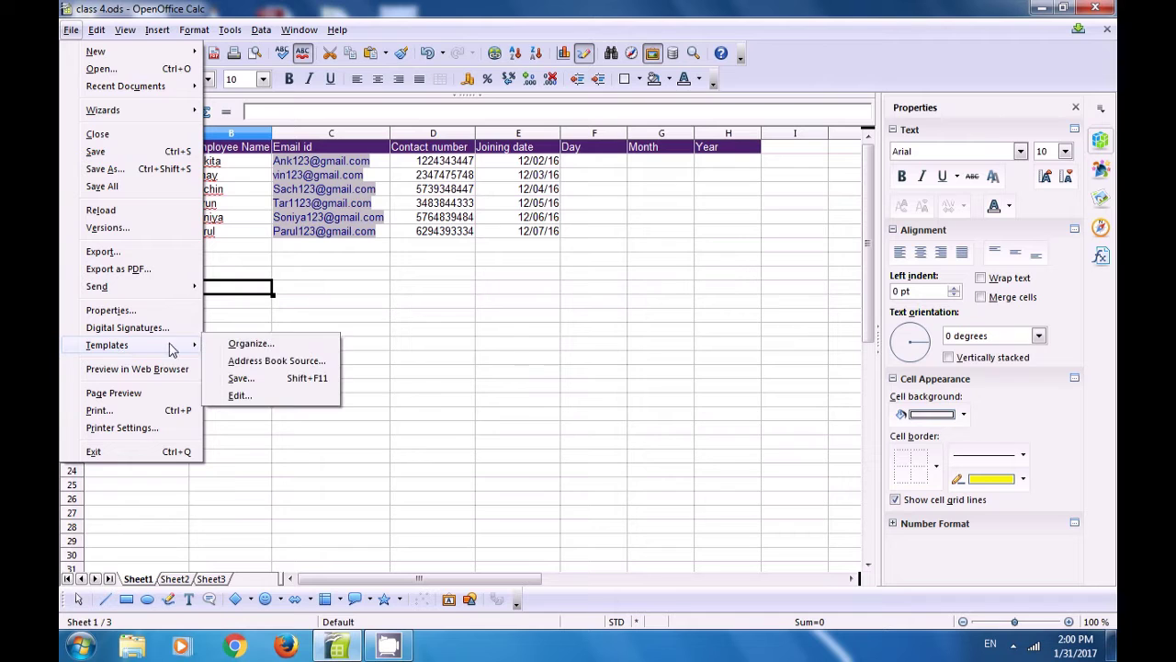
{"action": "left_click", "coordinate": [254, 348]}
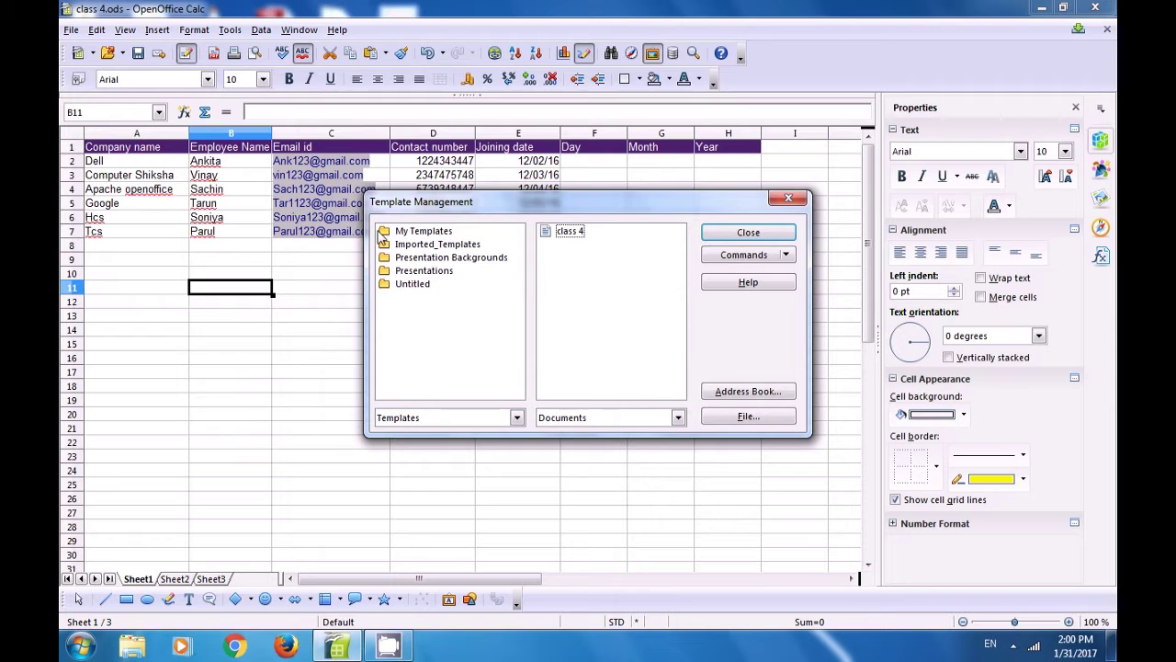
{"action": "double_click", "coordinate": [425, 232]}
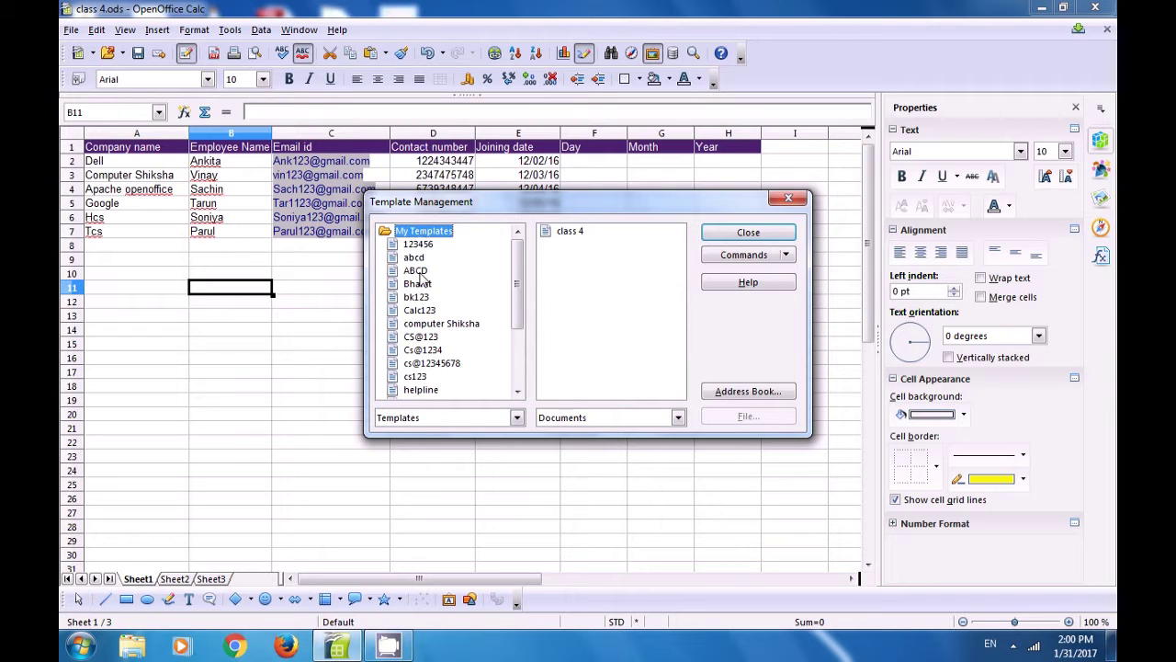
{"action": "left_click", "coordinate": [425, 392]}
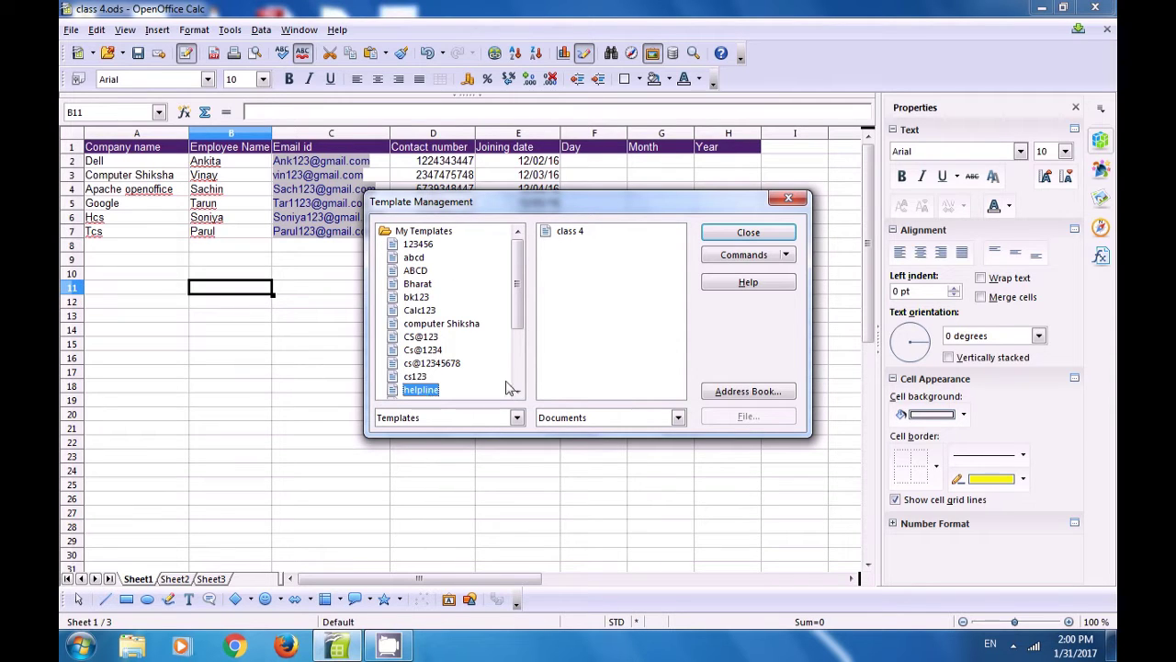
{"action": "left_click", "coordinate": [780, 261]}
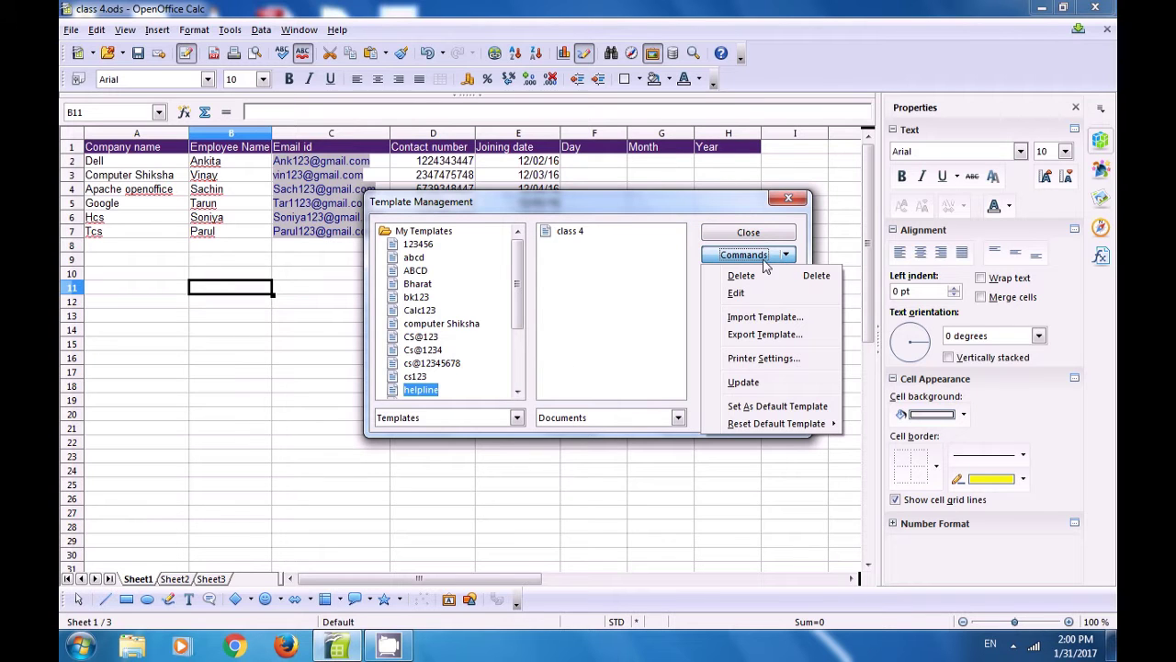
{"action": "left_click", "coordinate": [736, 293]}
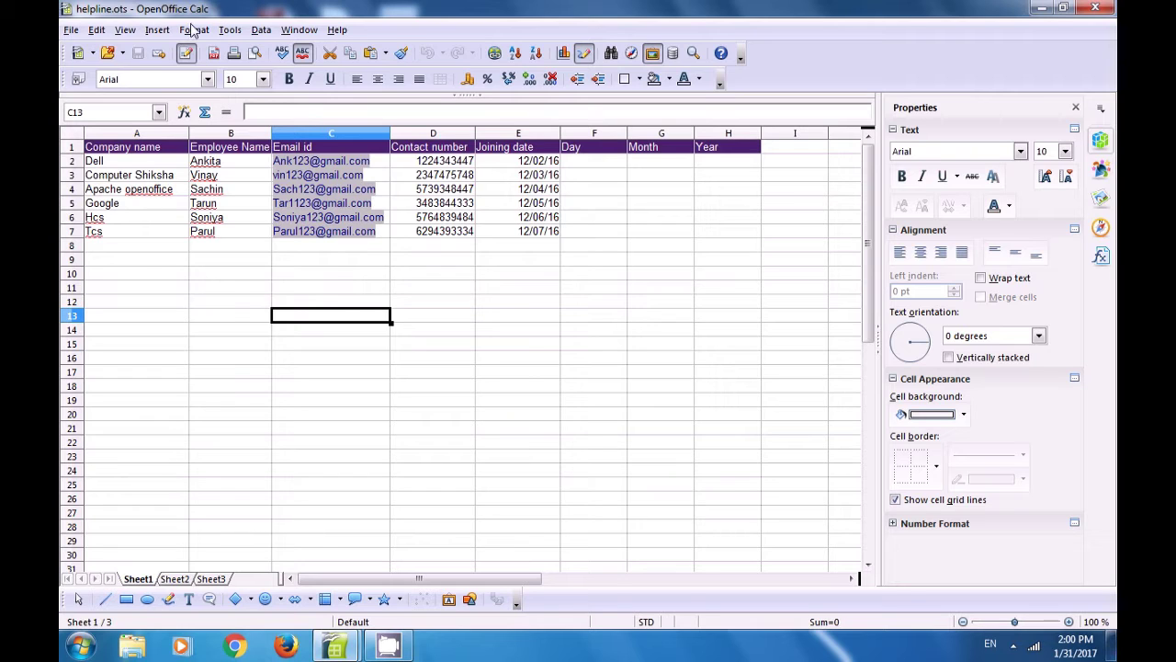
On Sheet2, widen column A and enter 'women helpline num' 1039 and 'police helpline num' 100
{"action": "left_click", "coordinate": [175, 579]}
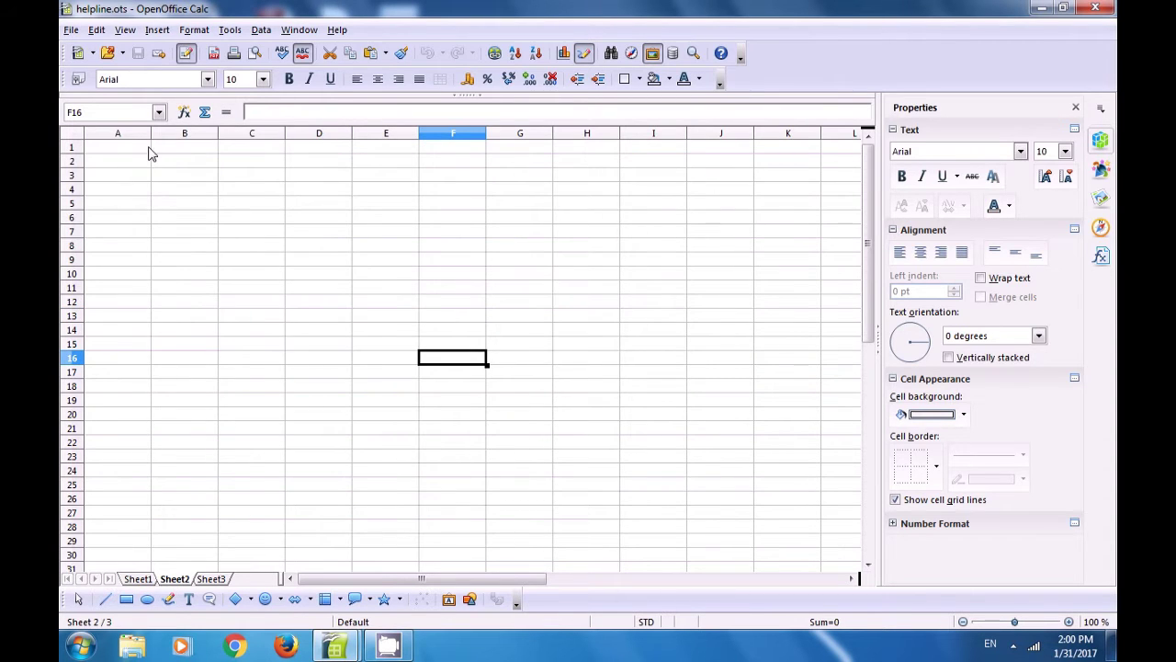
{"action": "left_click_drag", "start_coordinate": [152, 134], "coordinate": [179, 134]}
{"action": "left_click_drag", "start_coordinate": [194, 135], "coordinate": [194, 135]}
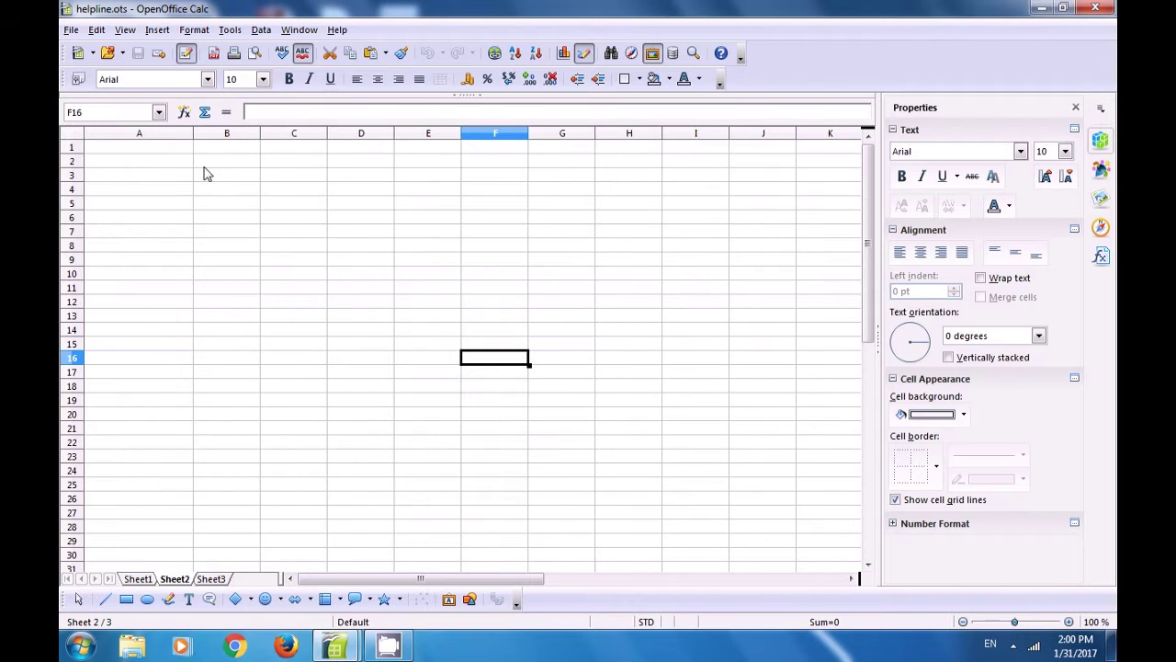
{"action": "left_click", "coordinate": [155, 151]}
{"action": "type", "text": "wo"}
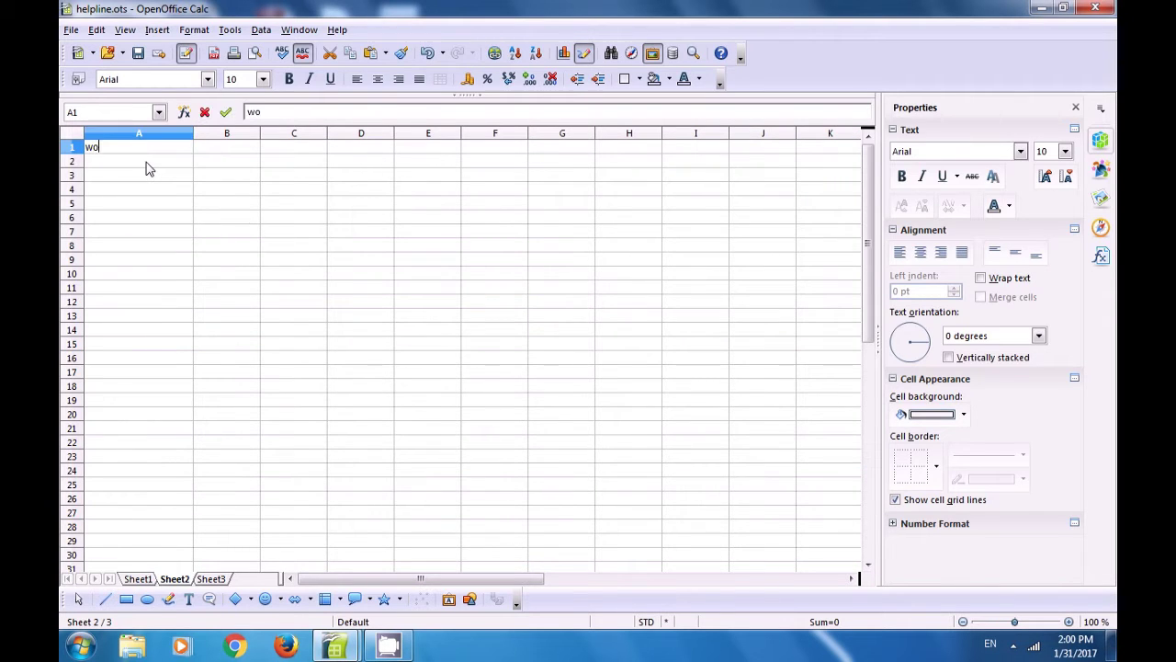
{"action": "type", "text": "men "}
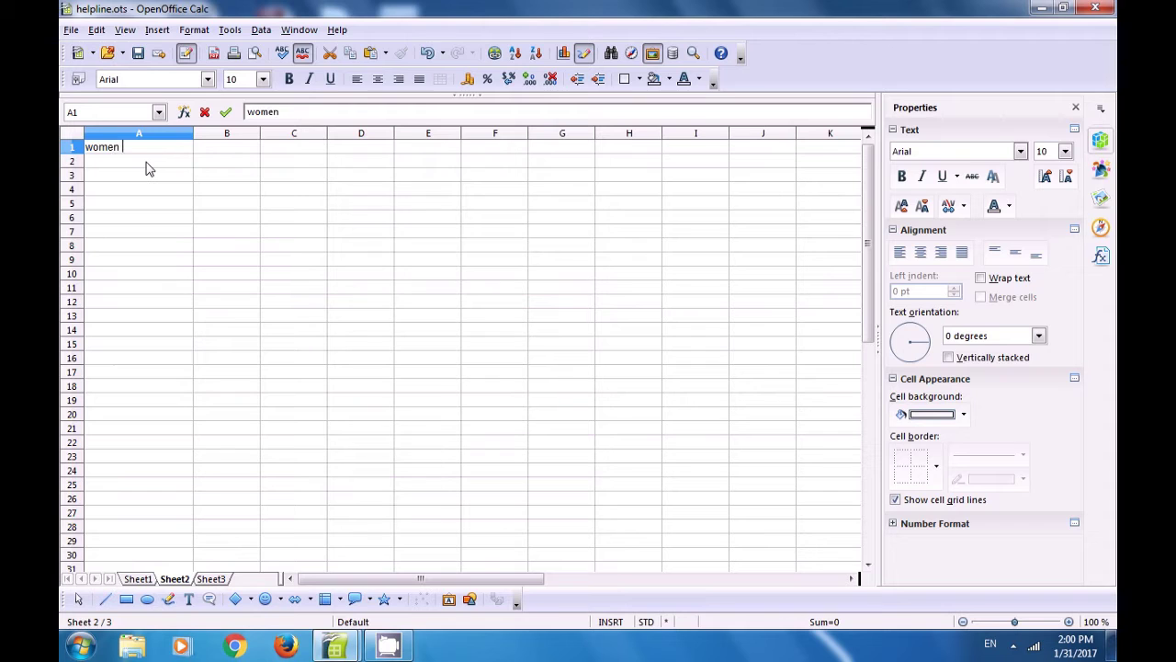
{"action": "type", "text": "helpline num"}
{"action": "key", "text": "Tab"}
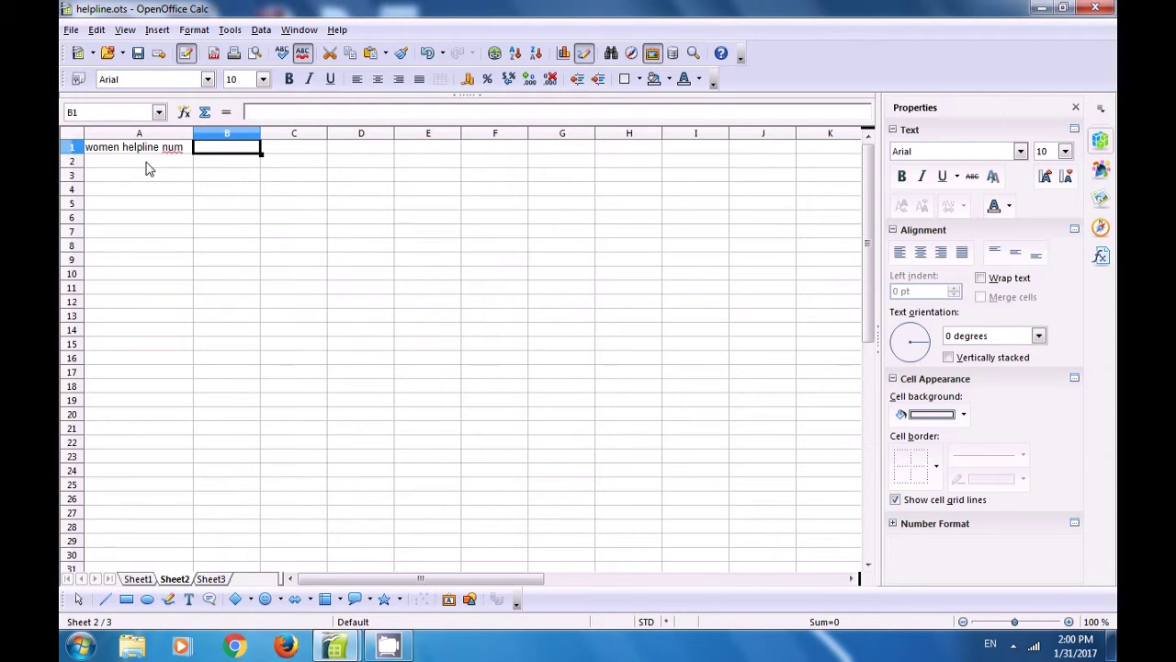
{"action": "type", "text": "103"}
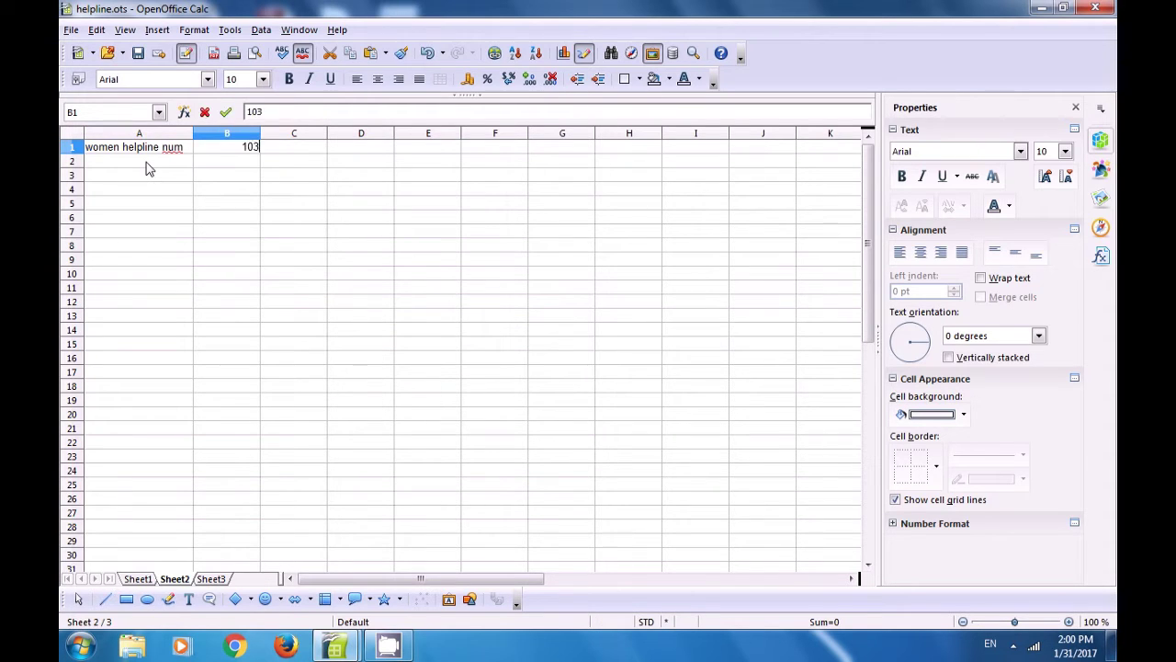
{"action": "type", "text": "9"}
{"action": "key", "text": "Return"}
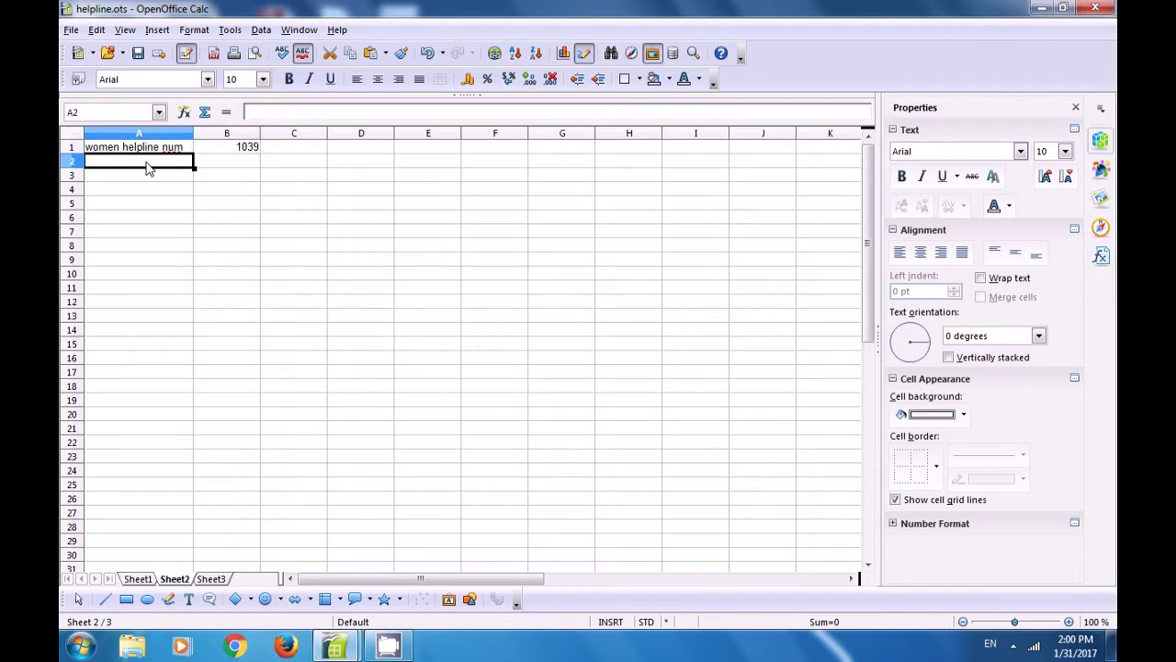
{"action": "type", "text": "p"}
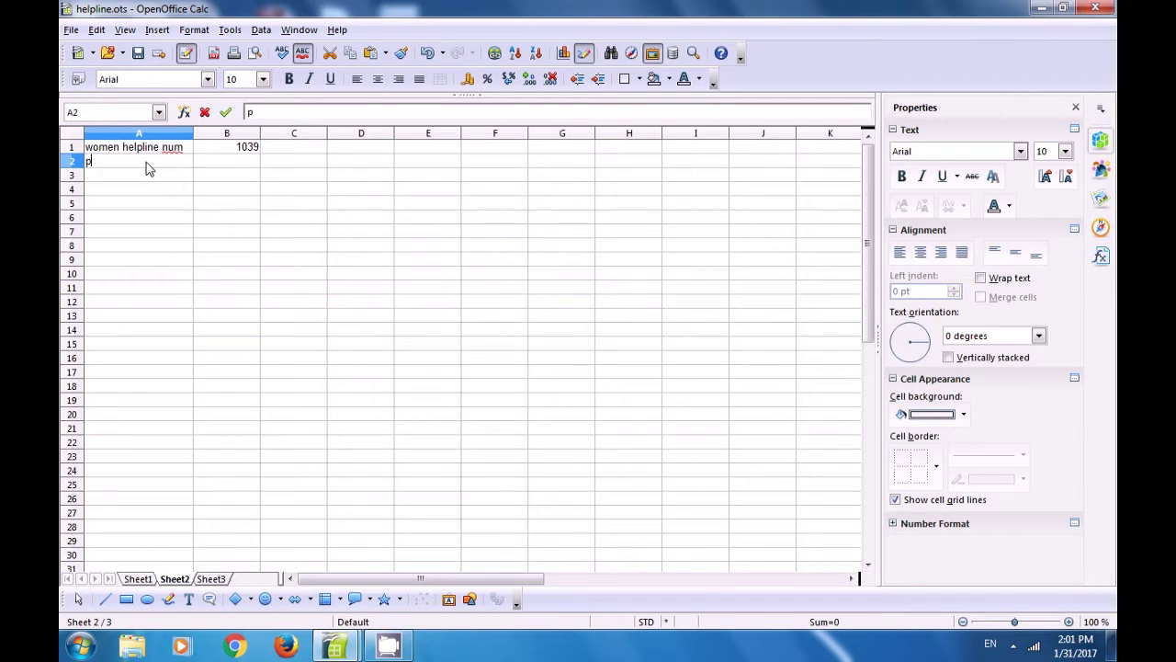
{"action": "type", "text": "olice helpline"}
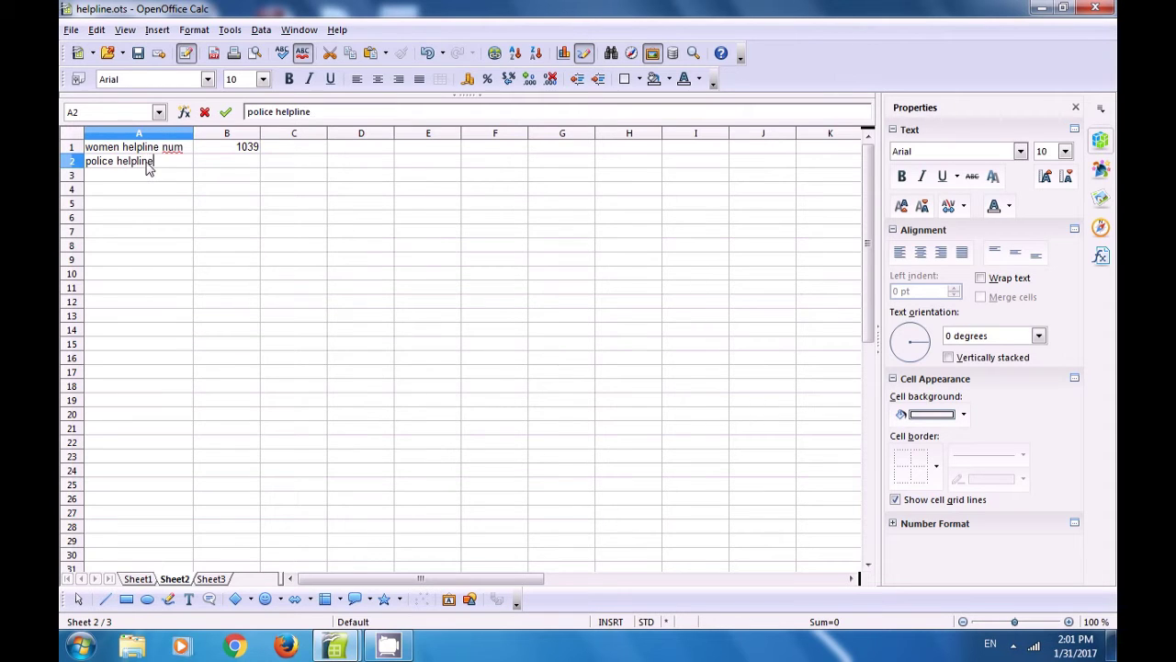
{"action": "type", "text": " num"}
{"action": "key", "text": "Tab"}
{"action": "type", "text": "100"}
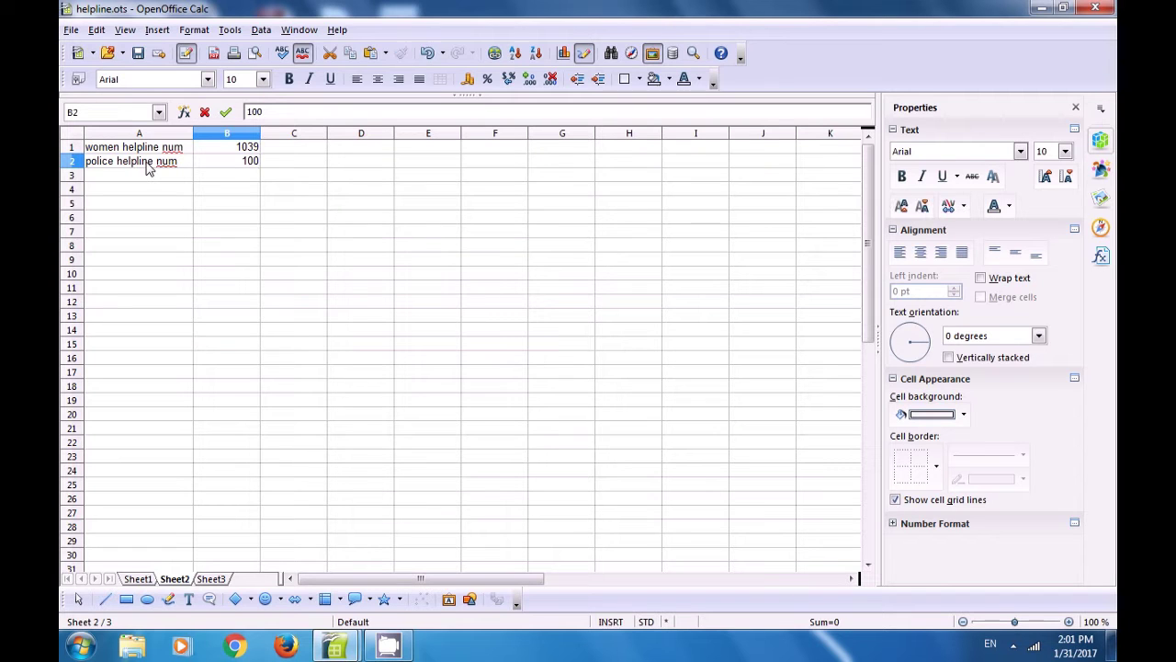
{"action": "key", "text": "Return"}
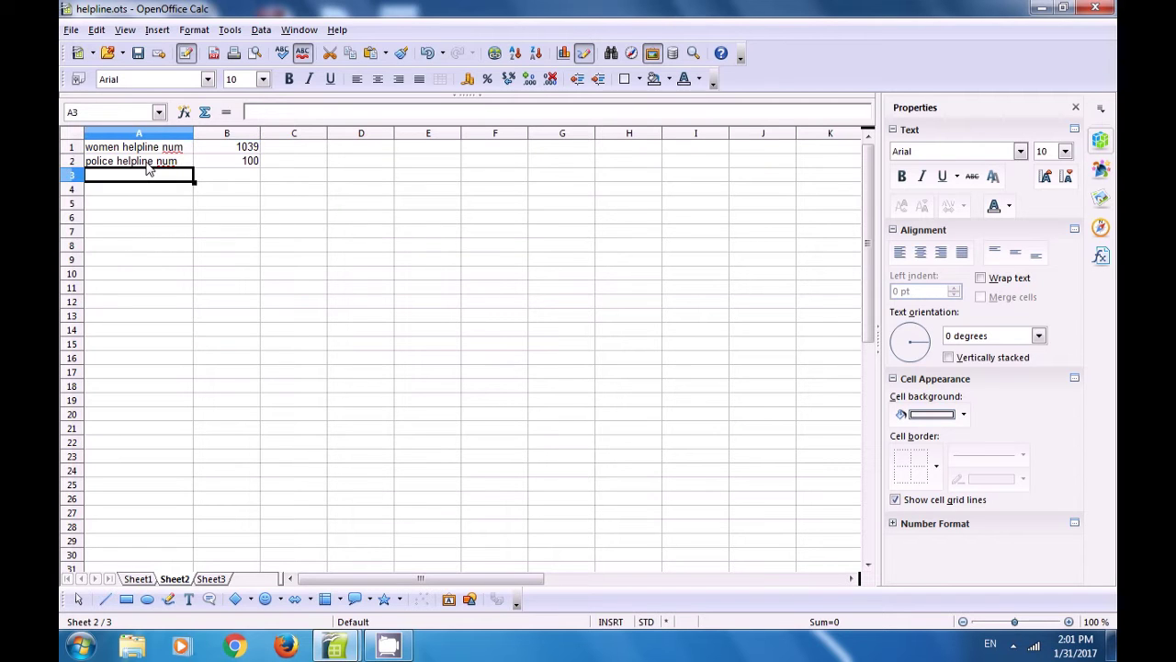
{"action": "type", "text": "comput"}
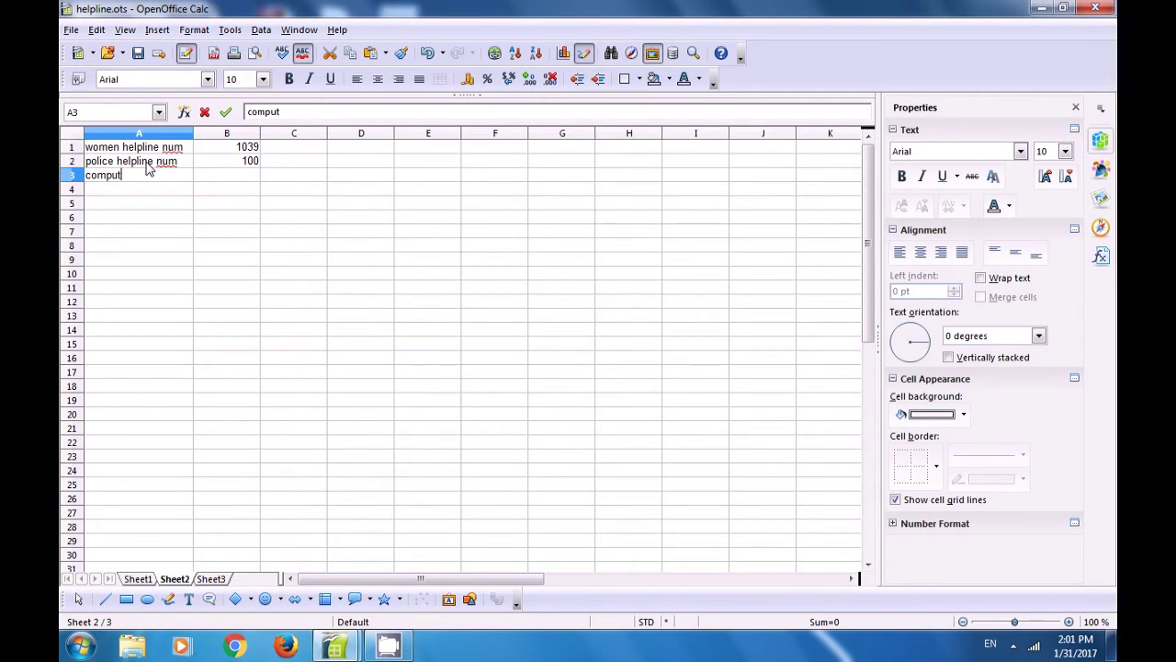
{"action": "type", "text": "er sh"}
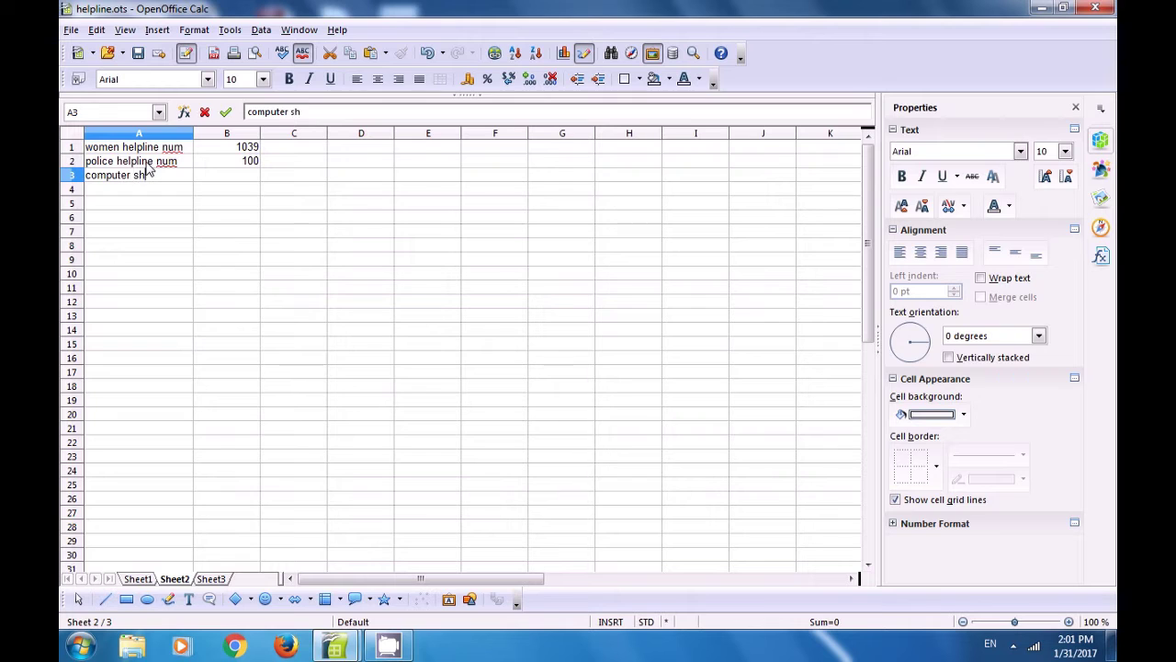
{"action": "type", "text": "iksha helpline num"}
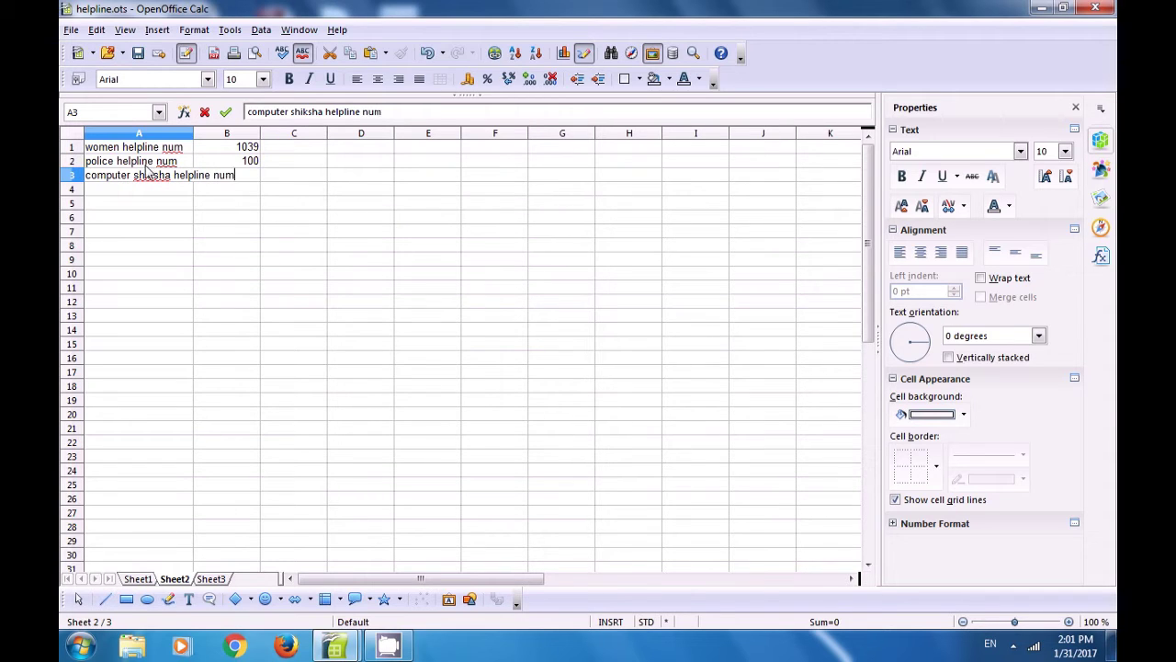
{"action": "key", "text": "Return"}
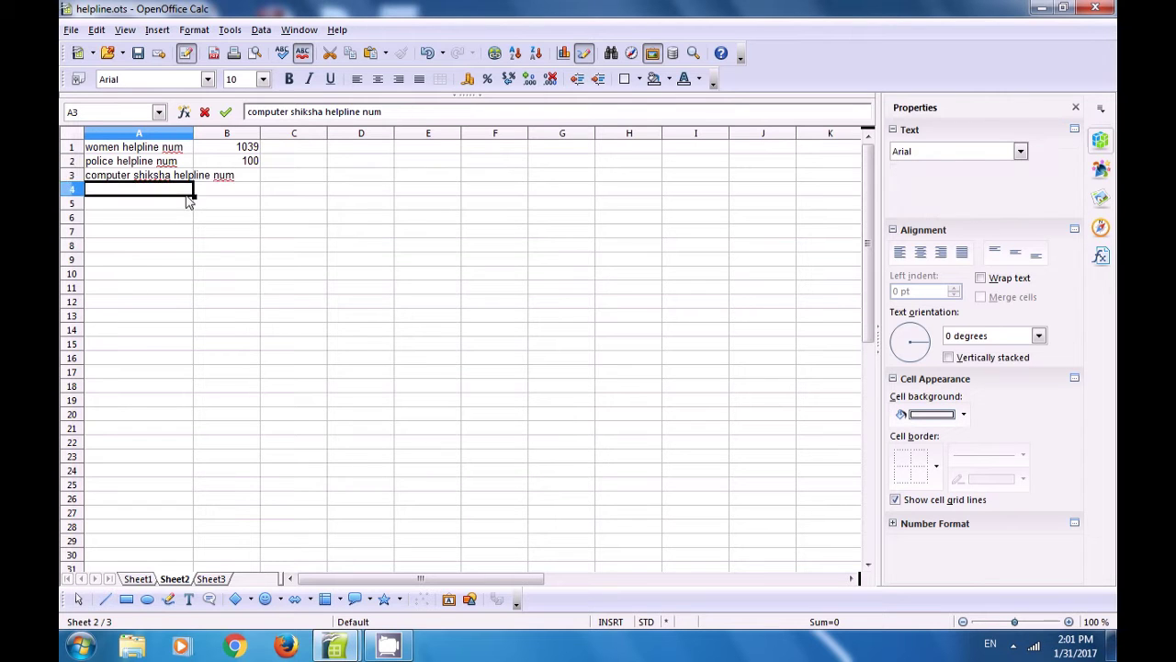
{"action": "left_click_drag", "start_coordinate": [197, 134], "coordinate": [235, 133]}
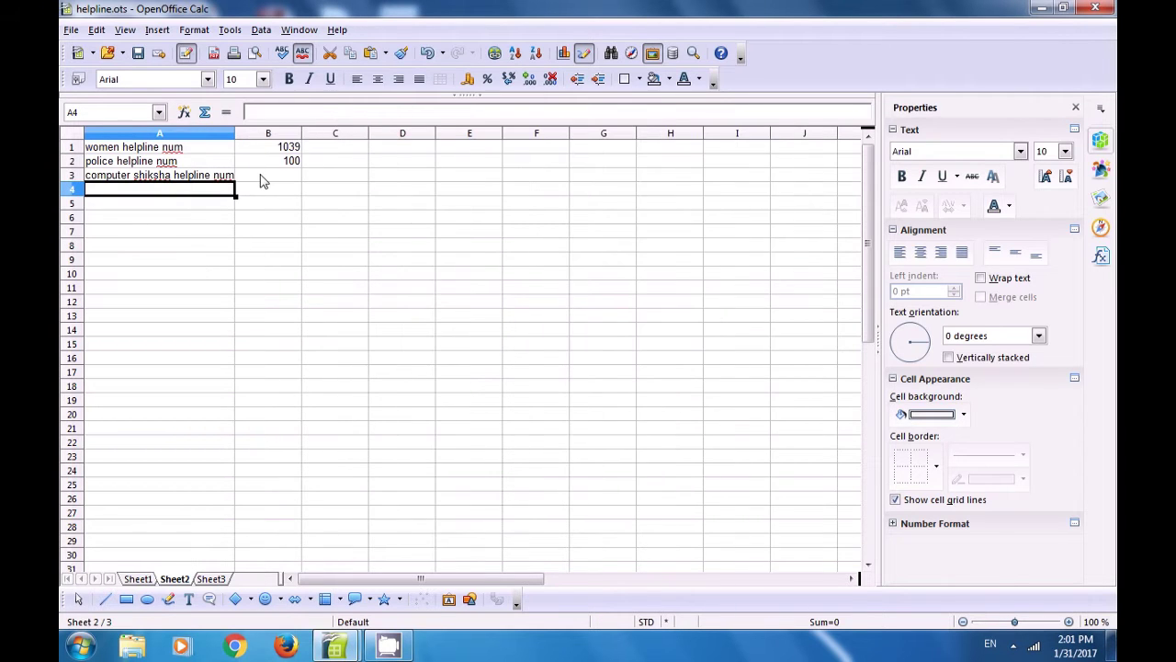
{"action": "left_click", "coordinate": [262, 180]}
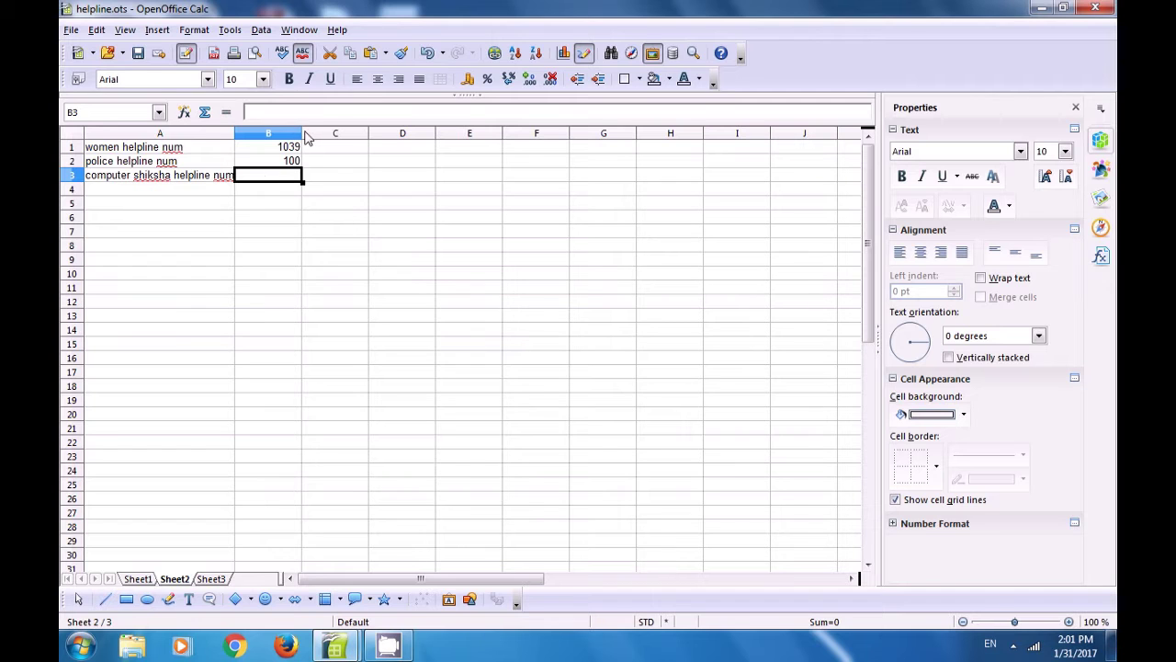
{"action": "left_click", "coordinate": [295, 133]}
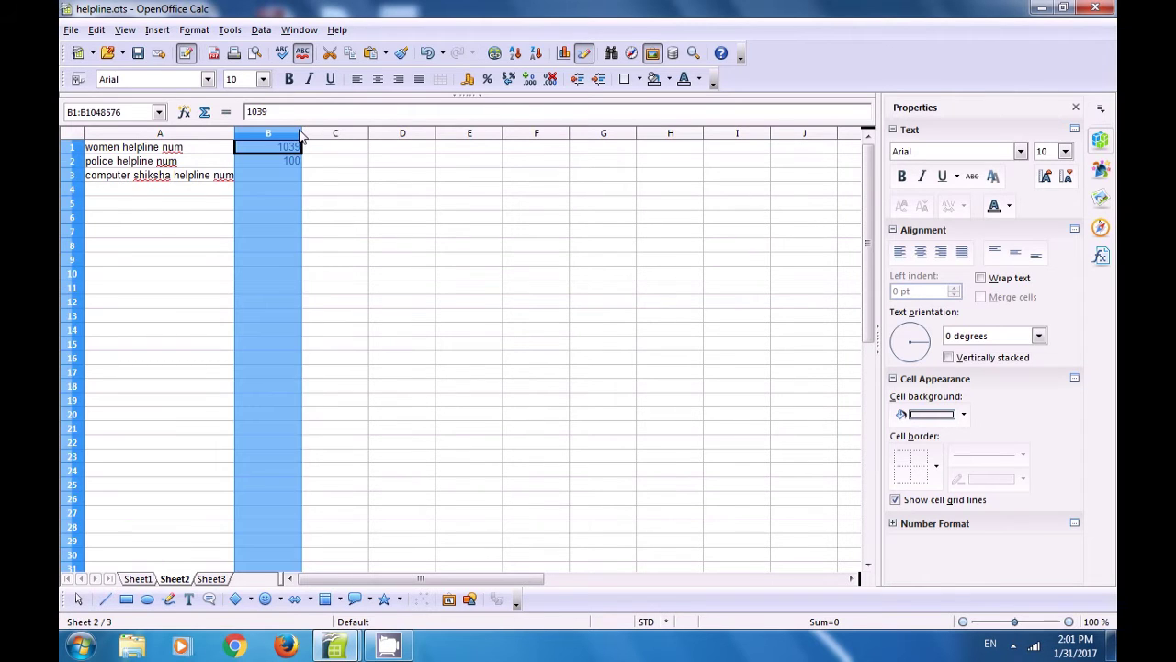
{"action": "left_click_drag", "start_coordinate": [301, 133], "coordinate": [371, 134]}
{"action": "left_click", "coordinate": [308, 177]}
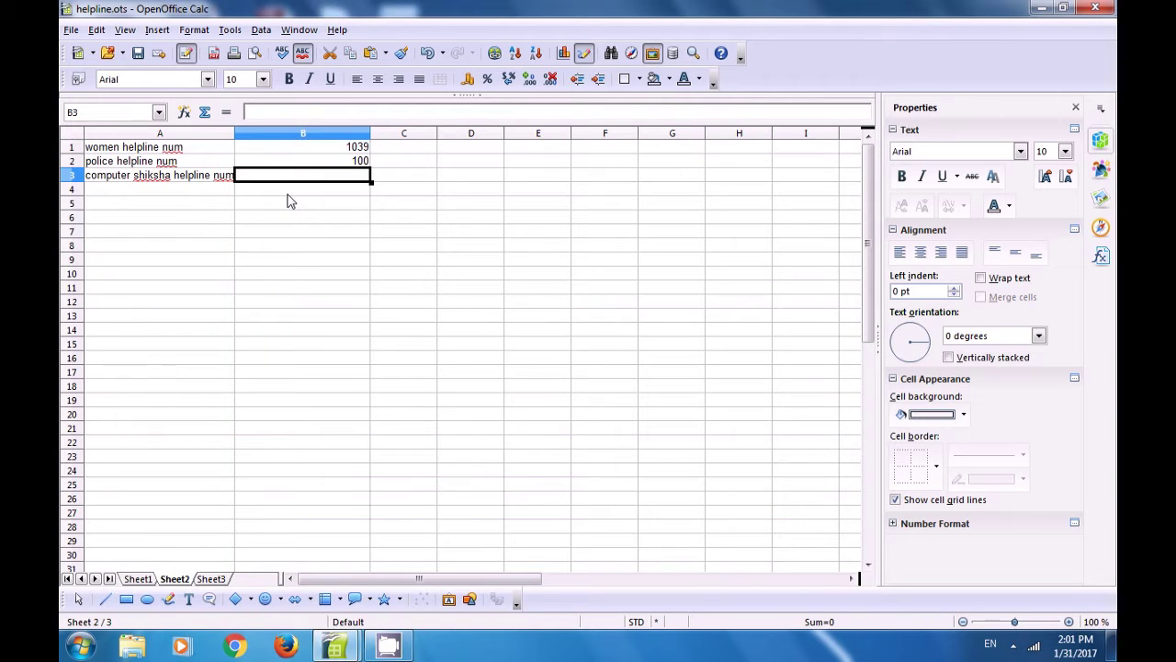
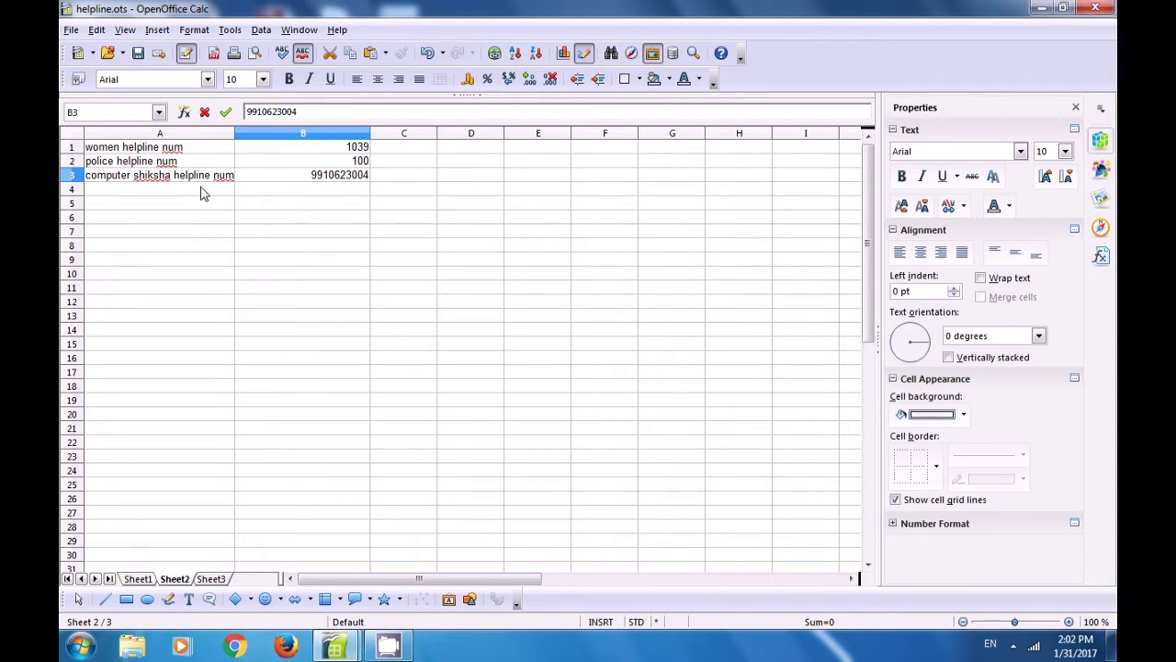
{"action": "left_click", "coordinate": [70, 30]}
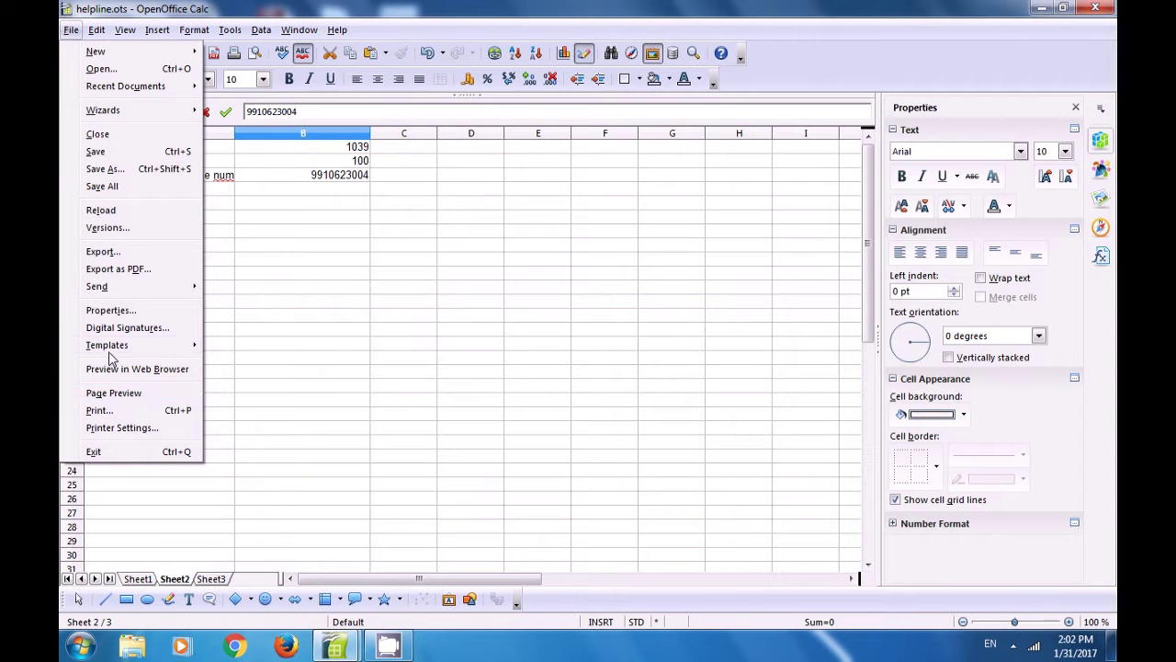
Save the sheet as template 'helpline', agree to overwrite, and dismiss the access-denied error
{"action": "mouse_move", "coordinate": [115, 352]}
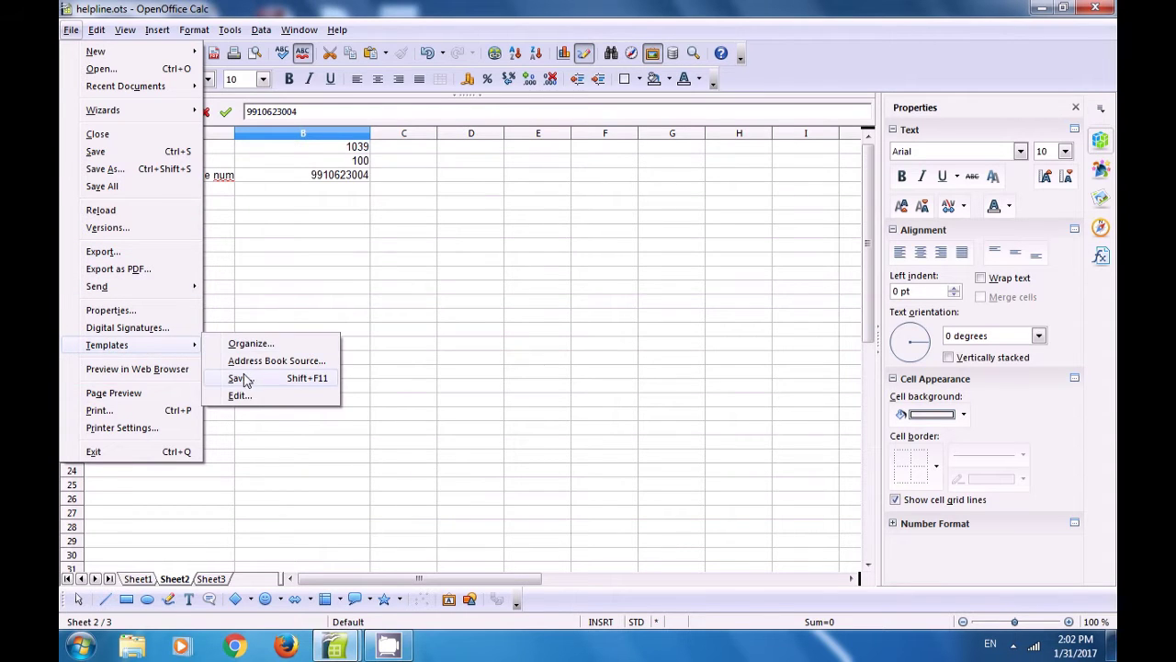
{"action": "left_click", "coordinate": [244, 379]}
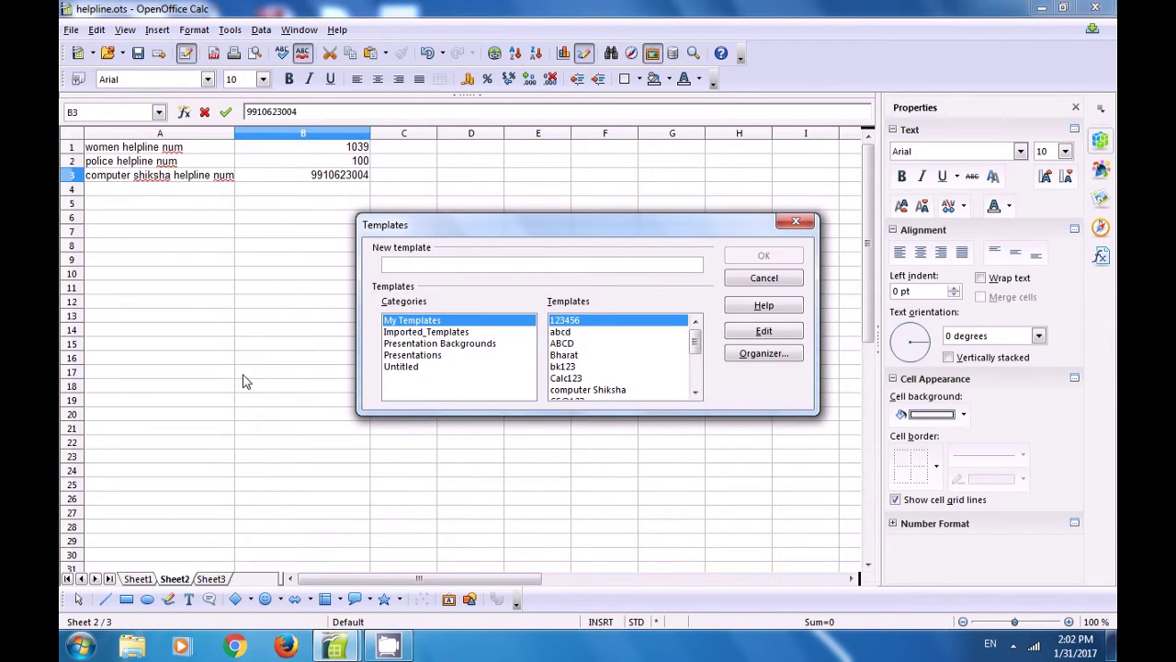
{"action": "left_click", "coordinate": [395, 264]}
{"action": "type", "text": "h"}
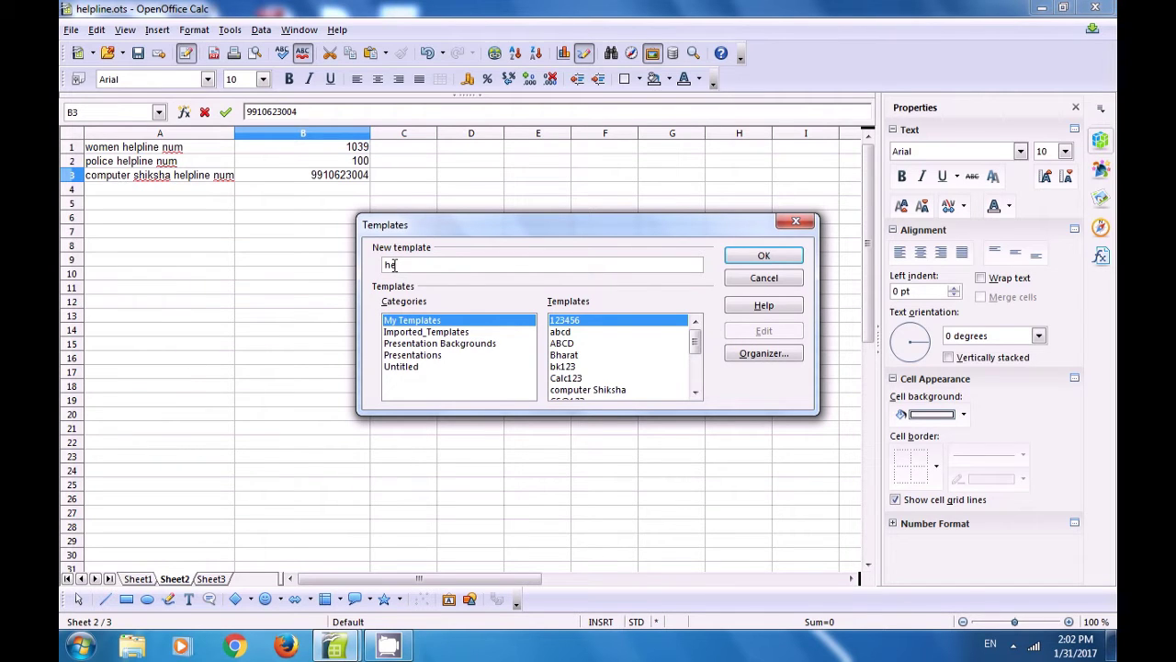
{"action": "type", "text": "elpline"}
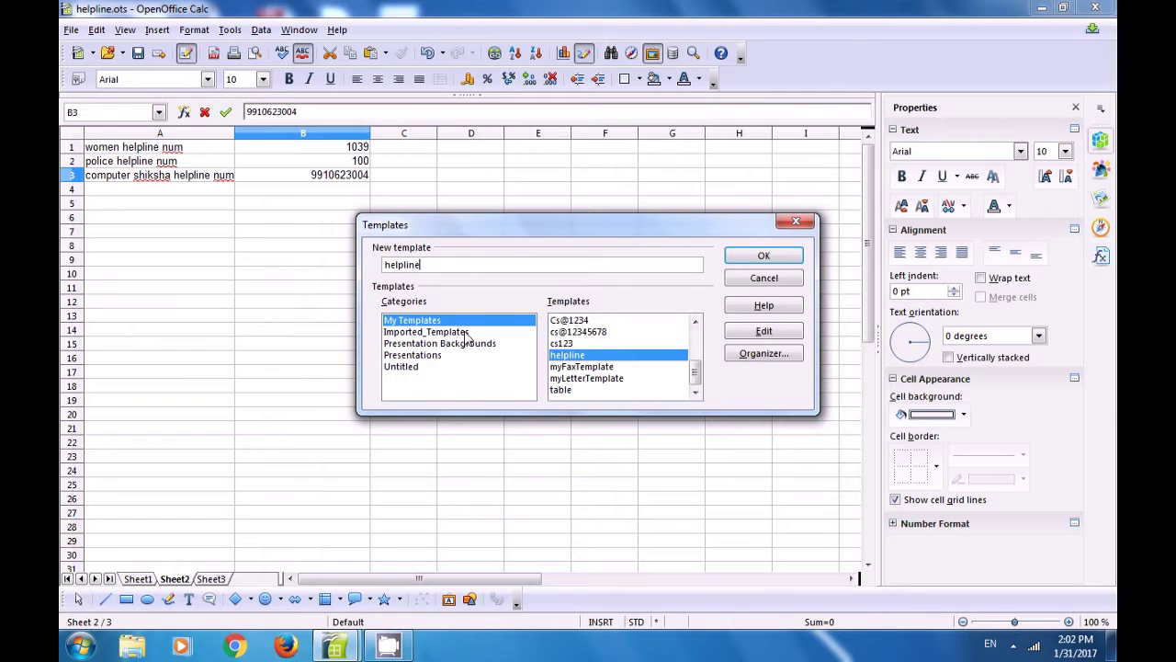
{"action": "left_click", "coordinate": [768, 258]}
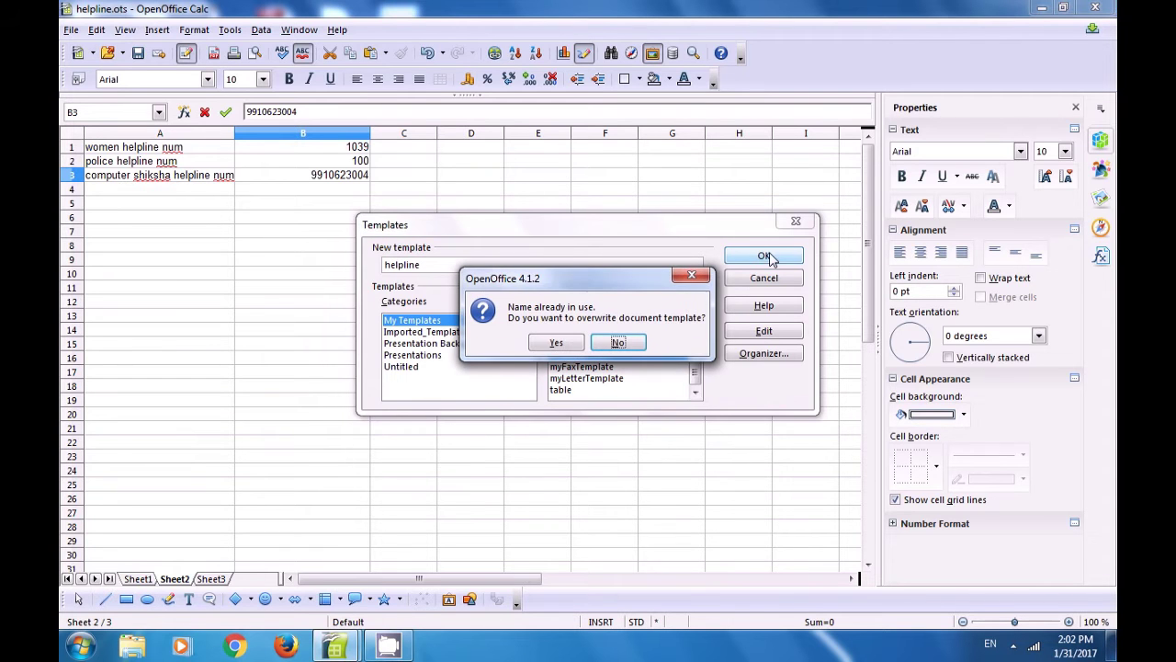
{"action": "left_click", "coordinate": [555, 344]}
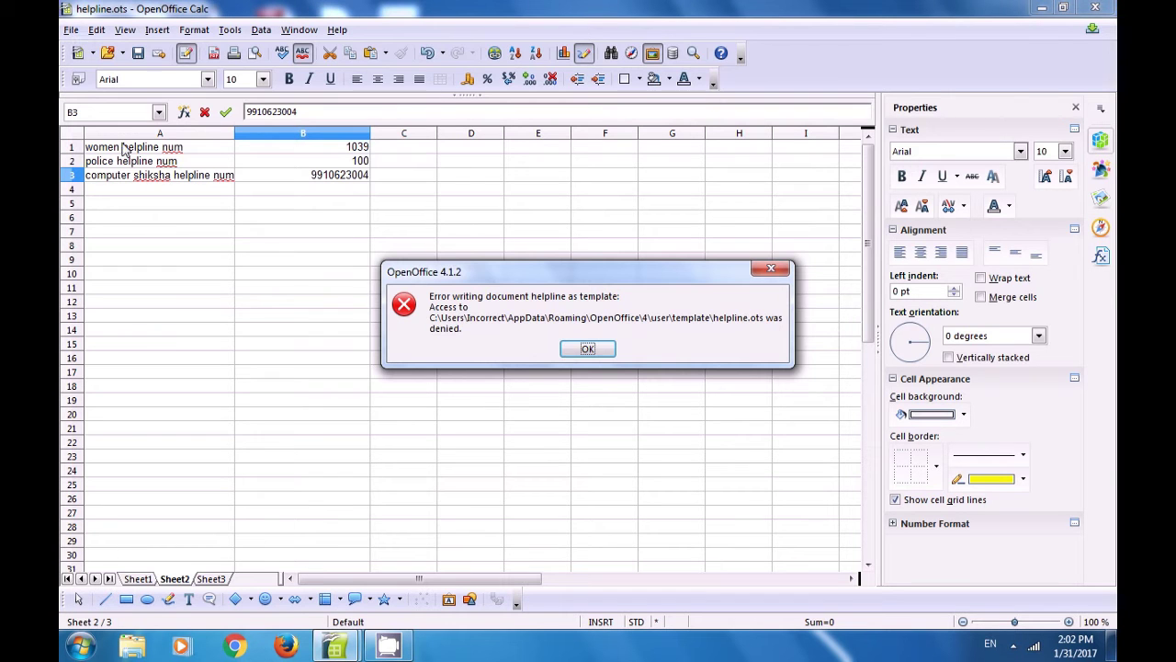
{"action": "left_click", "coordinate": [587, 350]}
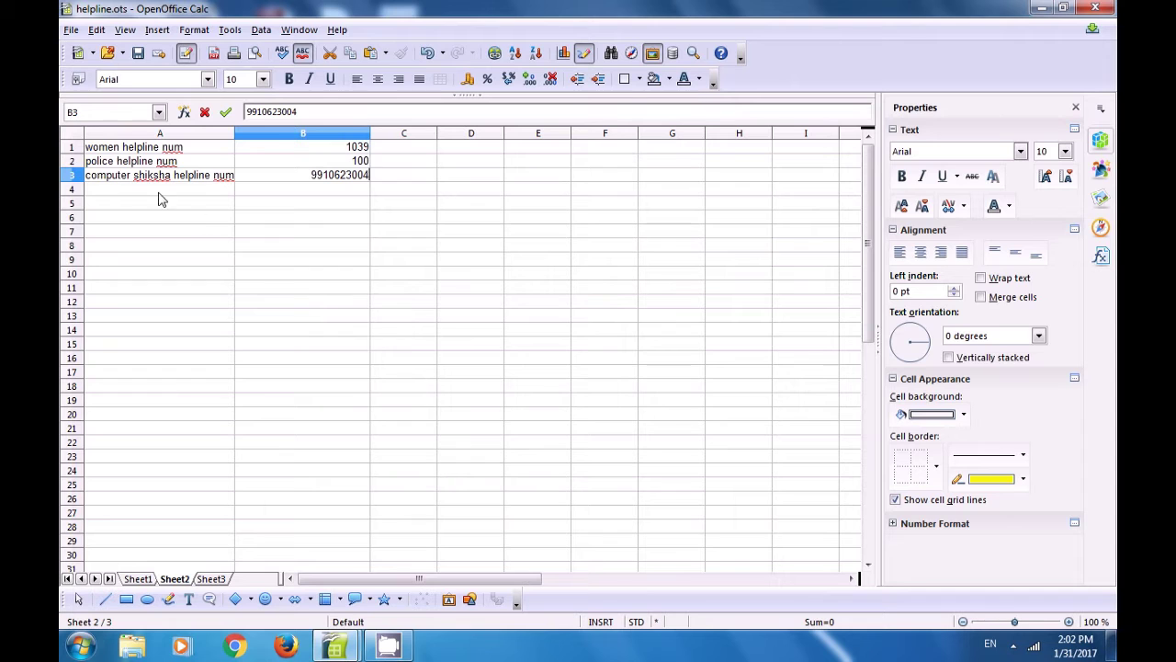
Export the helpline template from My Templates to the Desktop as helpline1, then close the organizer
{"action": "left_click", "coordinate": [72, 30]}
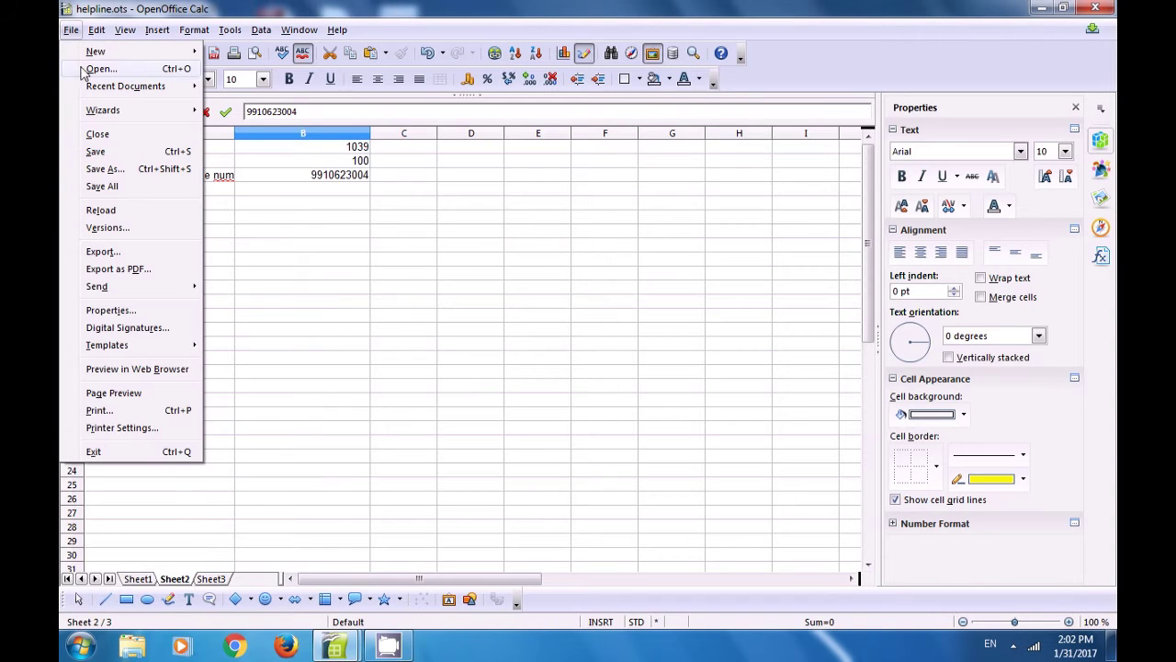
{"action": "mouse_move", "coordinate": [120, 350]}
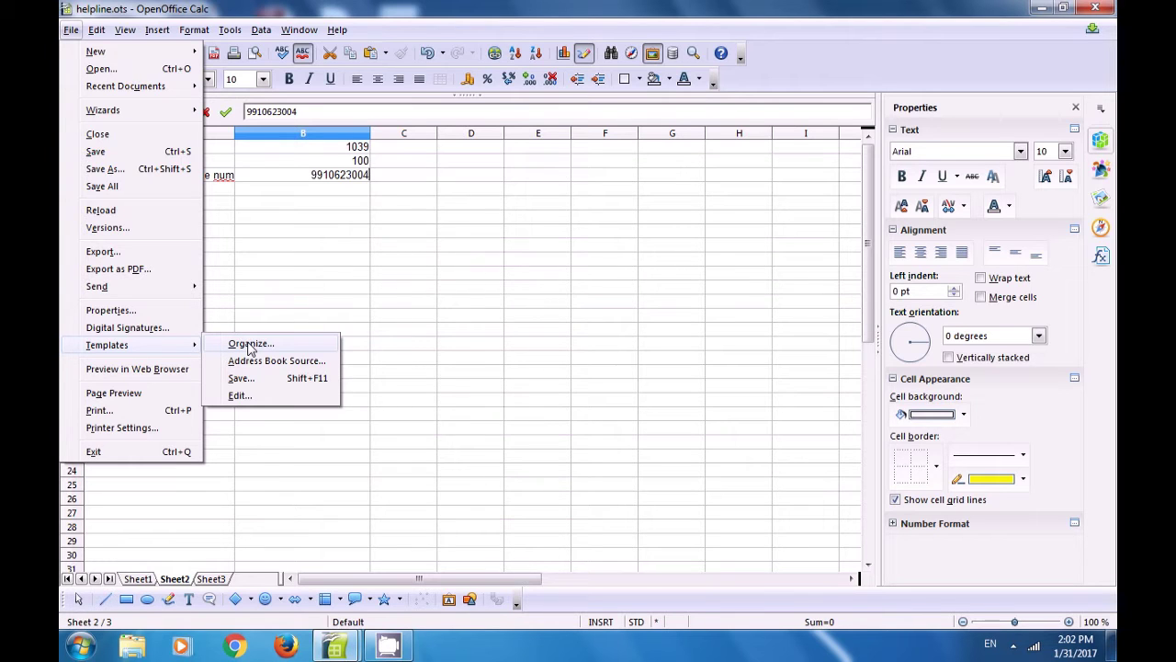
{"action": "left_click", "coordinate": [249, 346]}
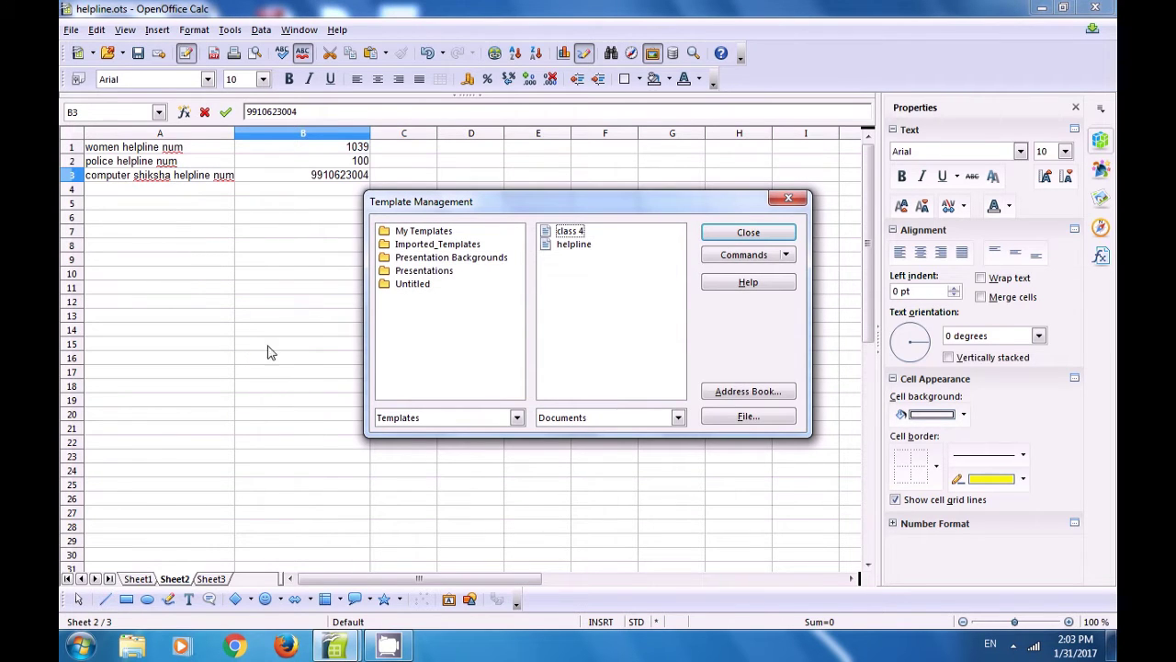
{"action": "double_click", "coordinate": [404, 233]}
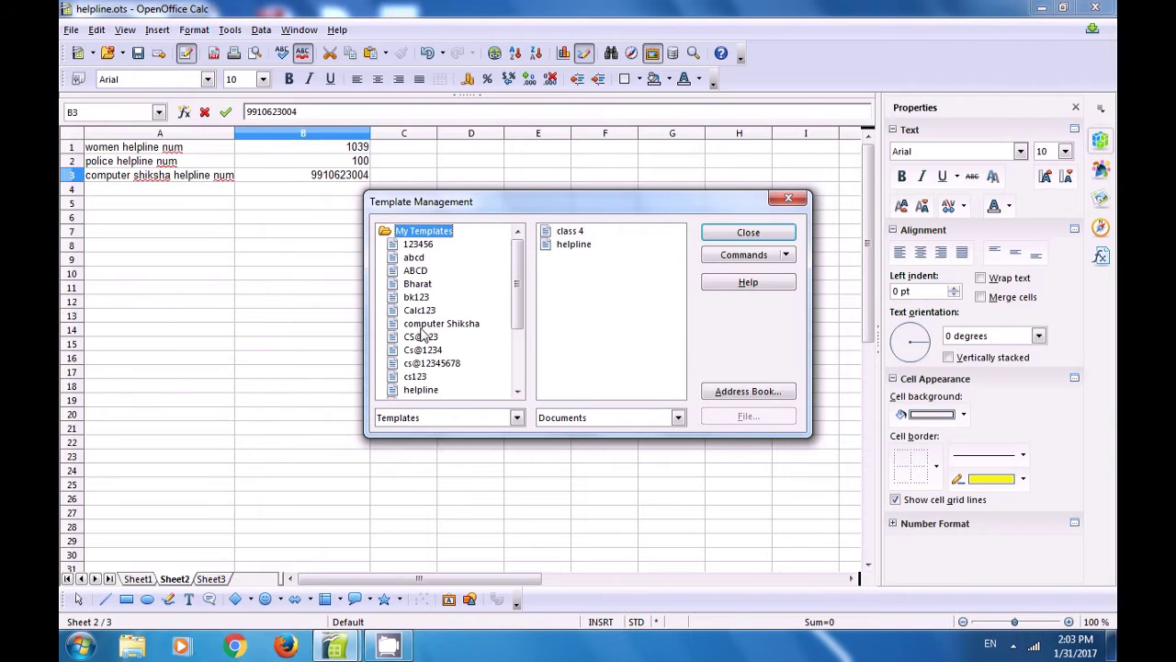
{"action": "left_click", "coordinate": [432, 391]}
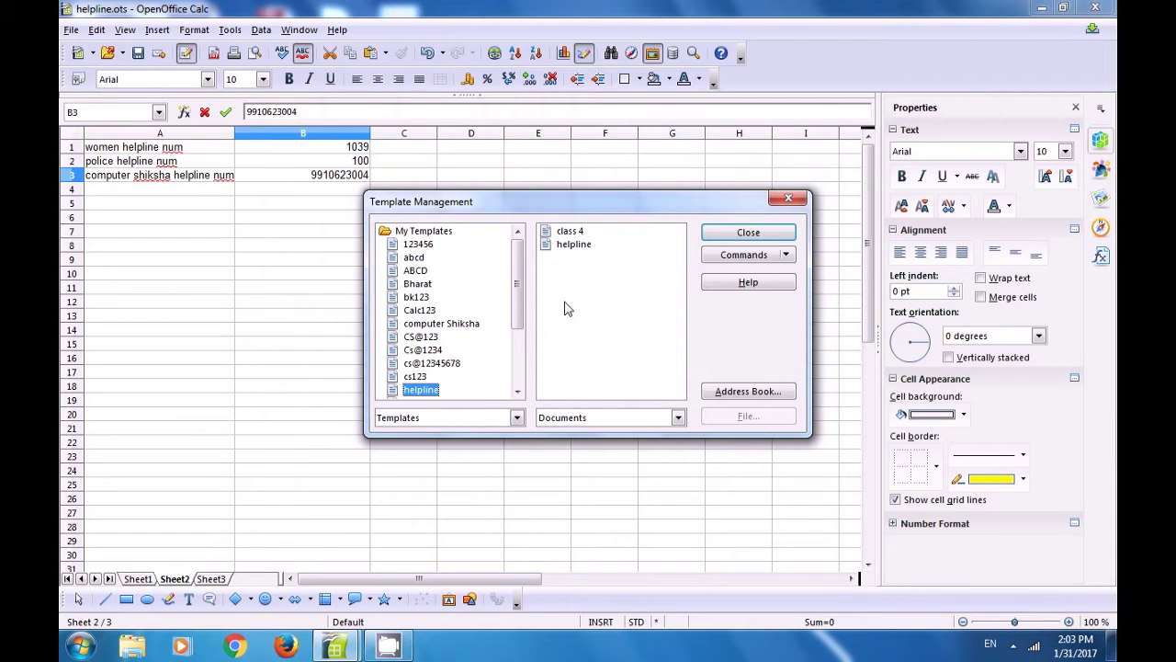
{"action": "left_click", "coordinate": [786, 257]}
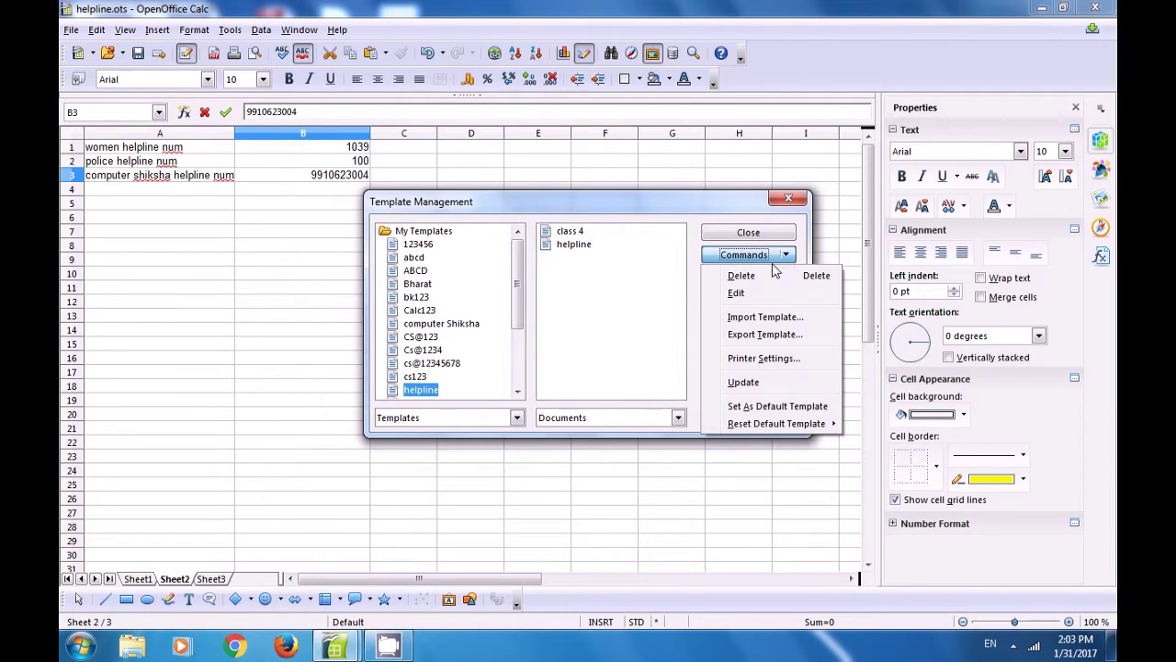
{"action": "left_click", "coordinate": [765, 335]}
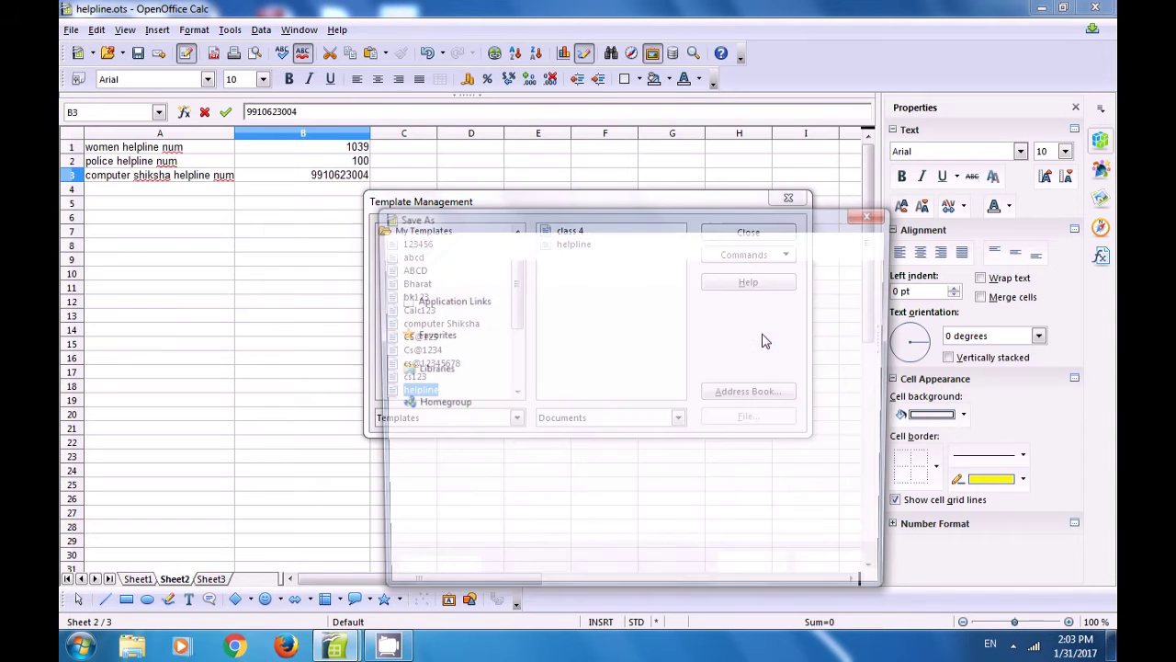
{"action": "left_click", "coordinate": [560, 518]}
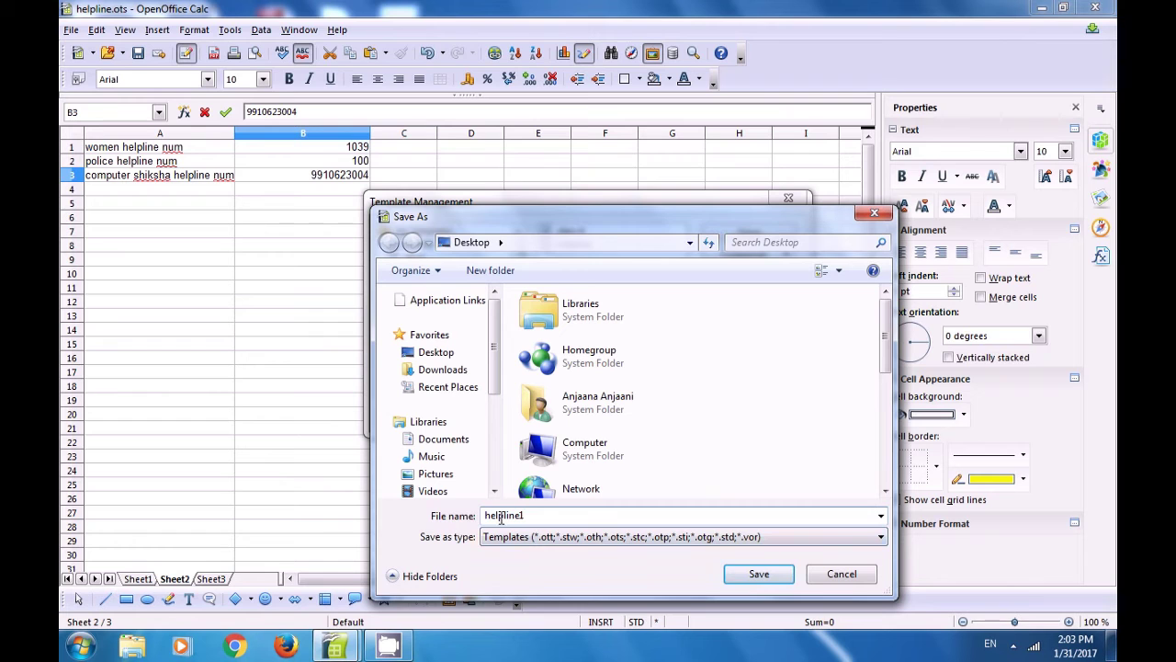
{"action": "left_click", "coordinate": [759, 575]}
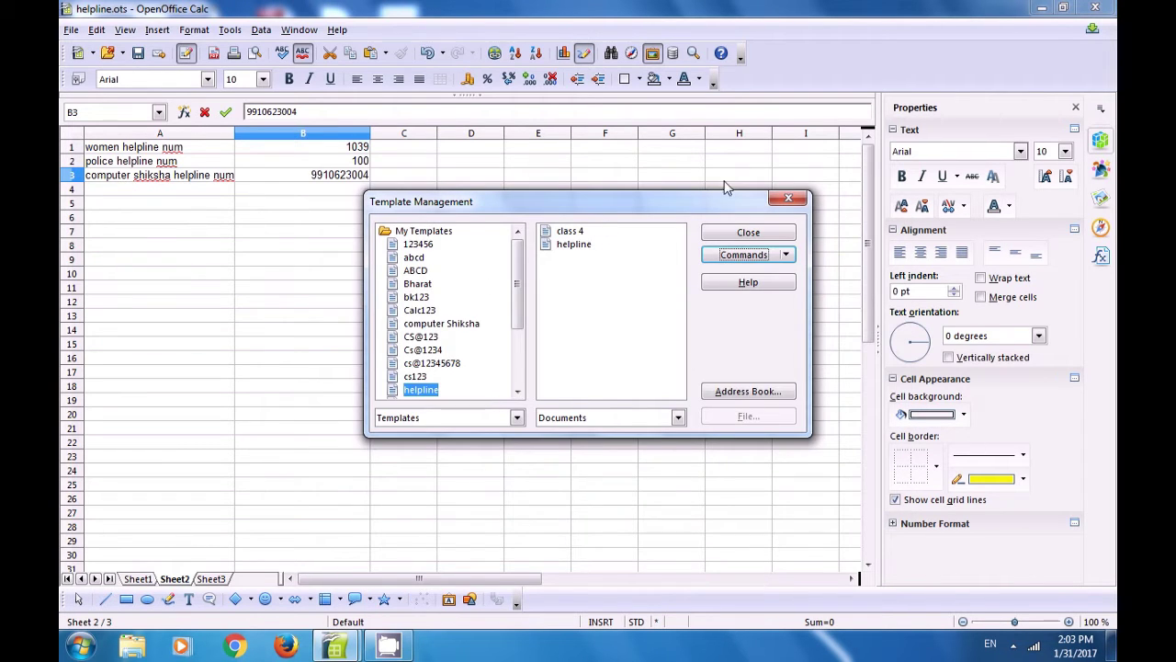
{"action": "left_click", "coordinate": [770, 201]}
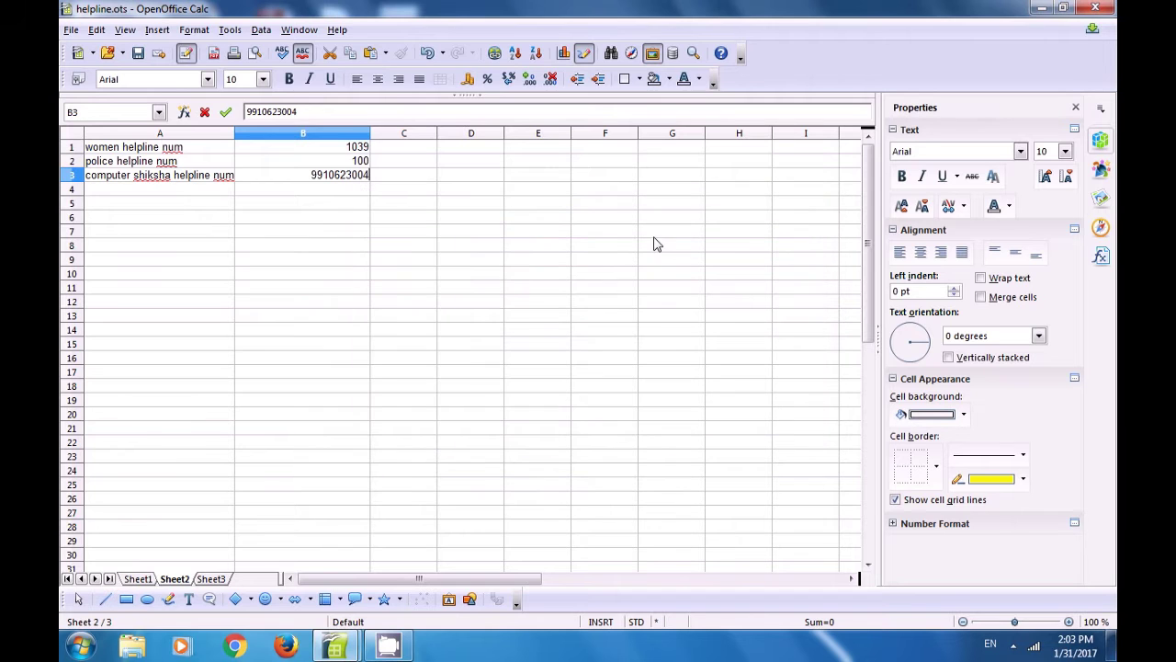
Select cell A10, then minimize both Calc windows to reveal the Desktop
{"action": "left_click", "coordinate": [169, 279]}
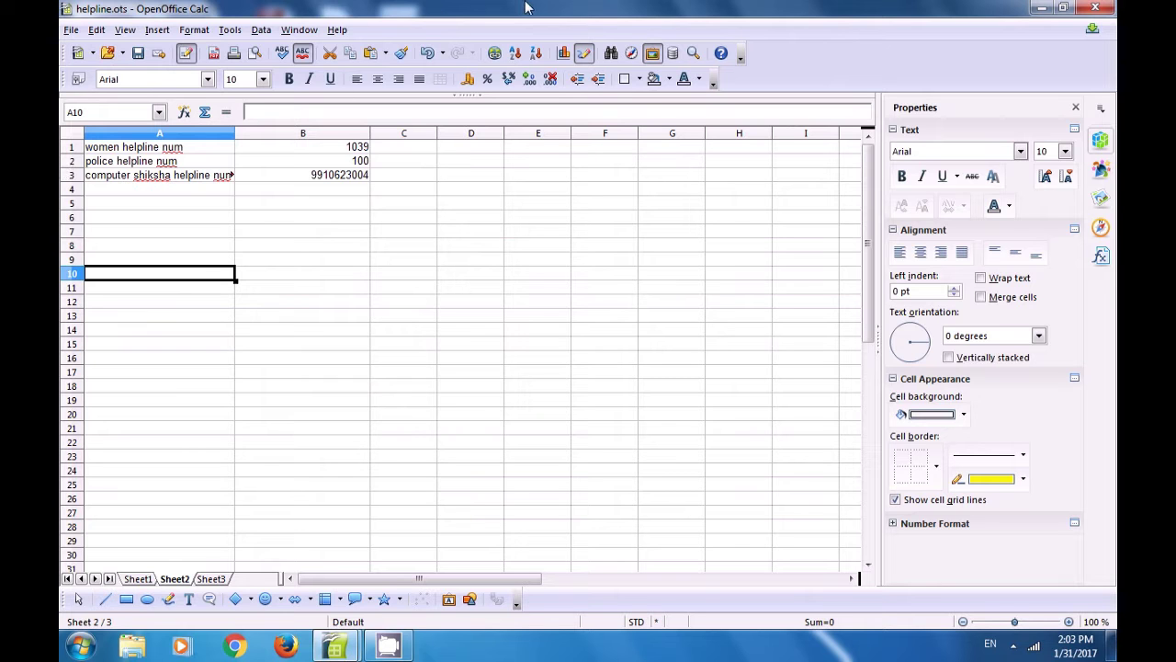
{"action": "left_click", "coordinate": [1038, 8]}
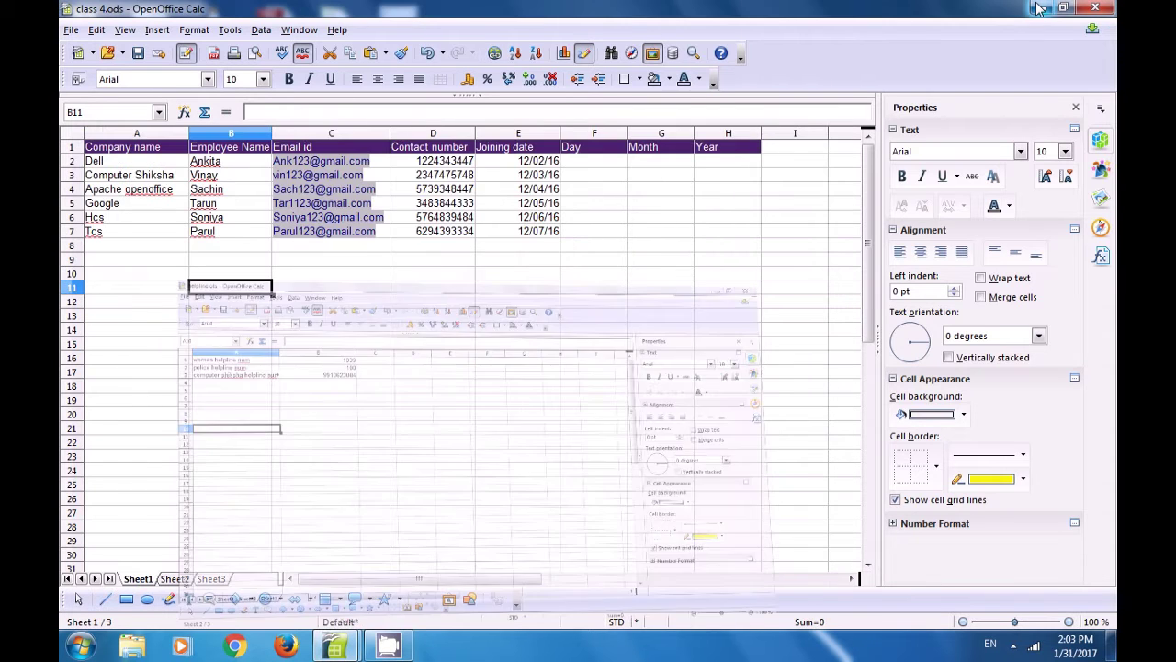
{"action": "left_click", "coordinate": [1039, 8]}
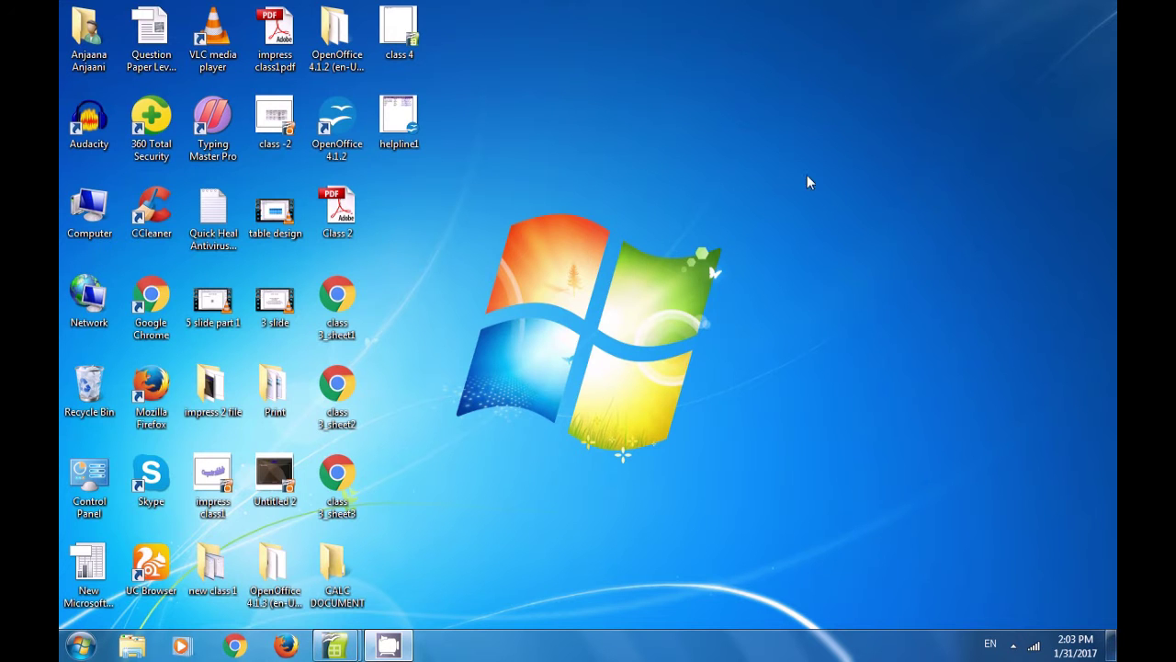
Start a new spreadsheet from helpline1 on the Desktop, check its entries, and close it
{"action": "mouse_move", "coordinate": [414, 133]}
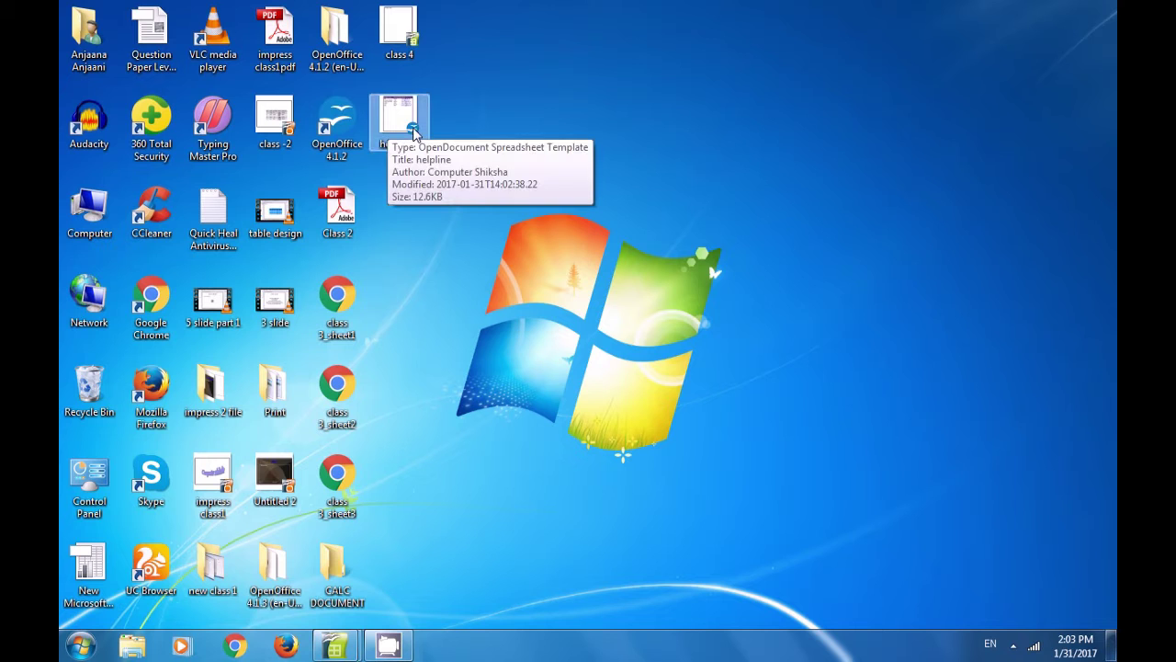
{"action": "left_click", "coordinate": [402, 127]}
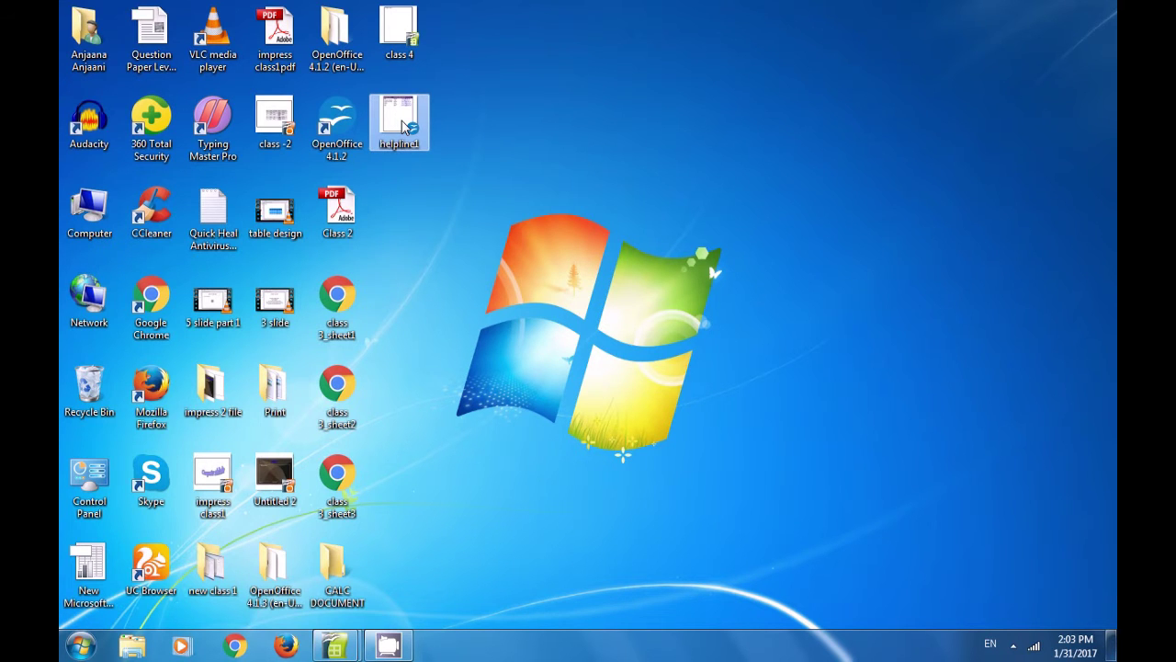
{"action": "double_click", "coordinate": [402, 127]}
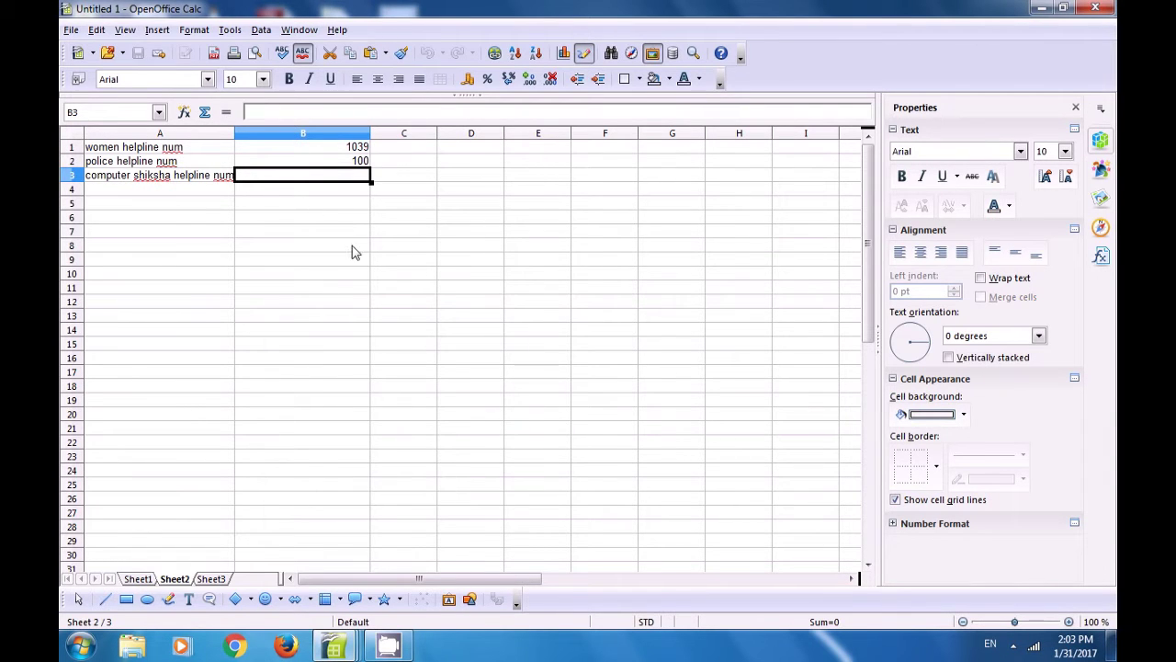
{"action": "left_click", "coordinate": [292, 219]}
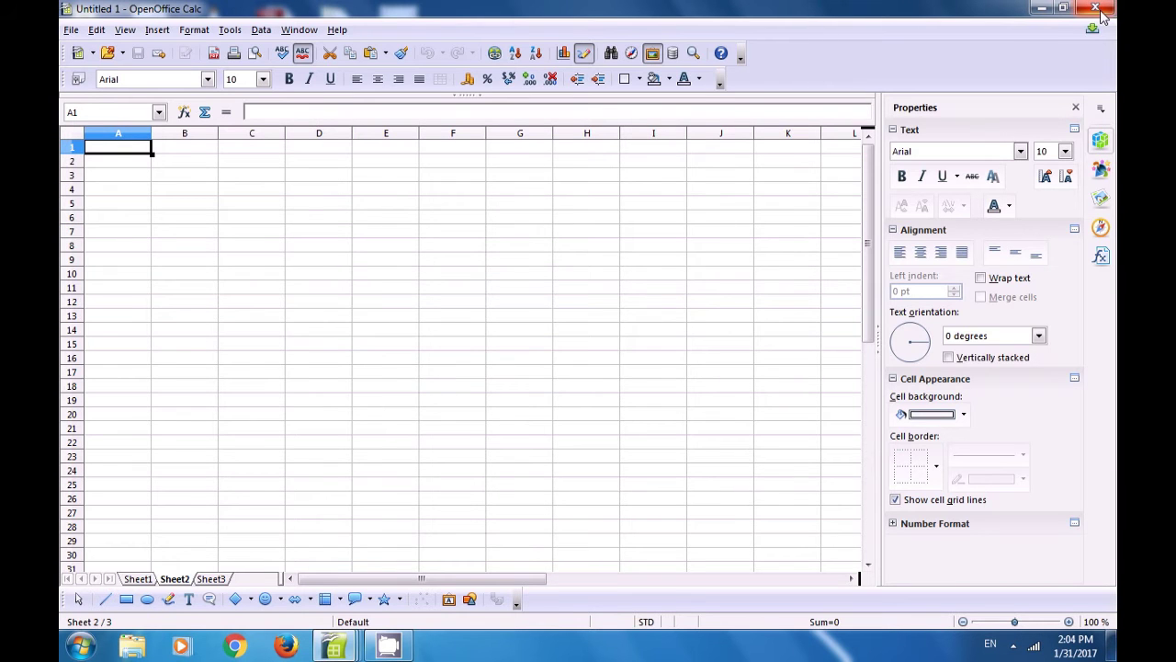
{"action": "left_click", "coordinate": [1099, 11]}
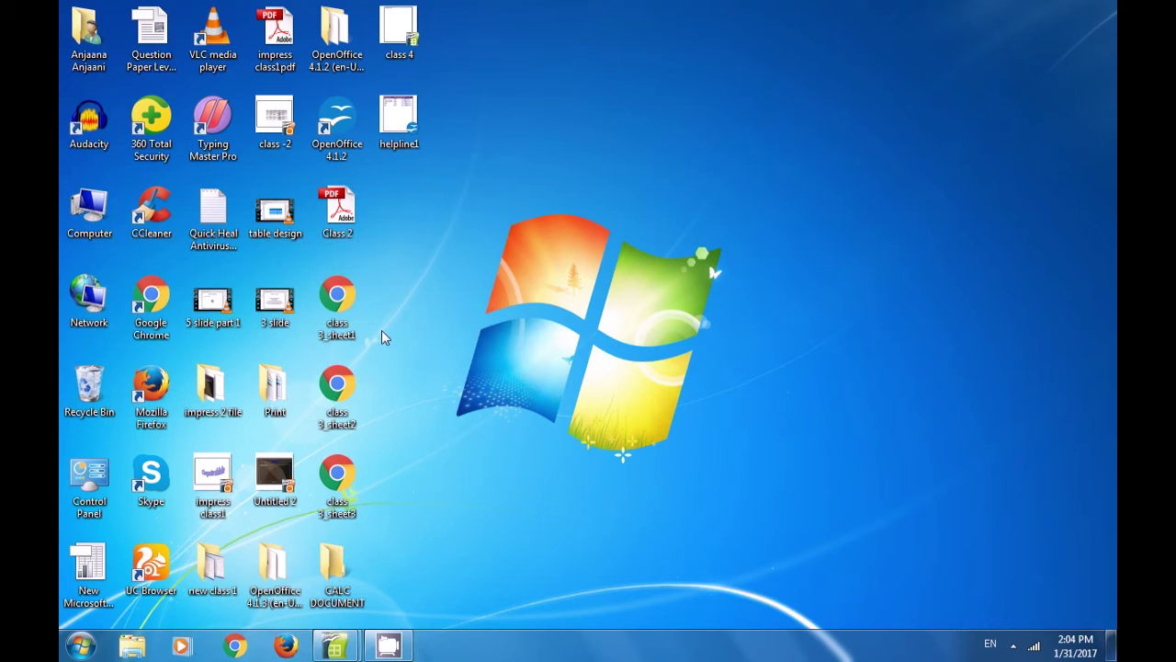
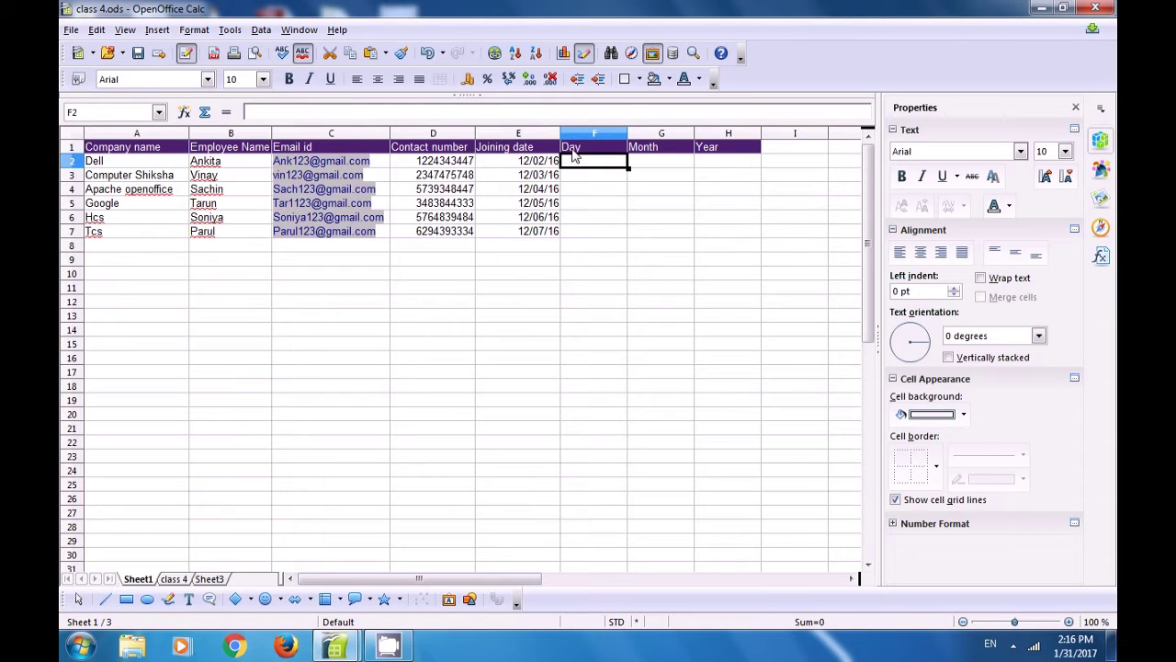
Enter =TEXT(E2;"dd") in F2 to show the day 02, then clear F2 to redo it
{"action": "type", "text": "="}
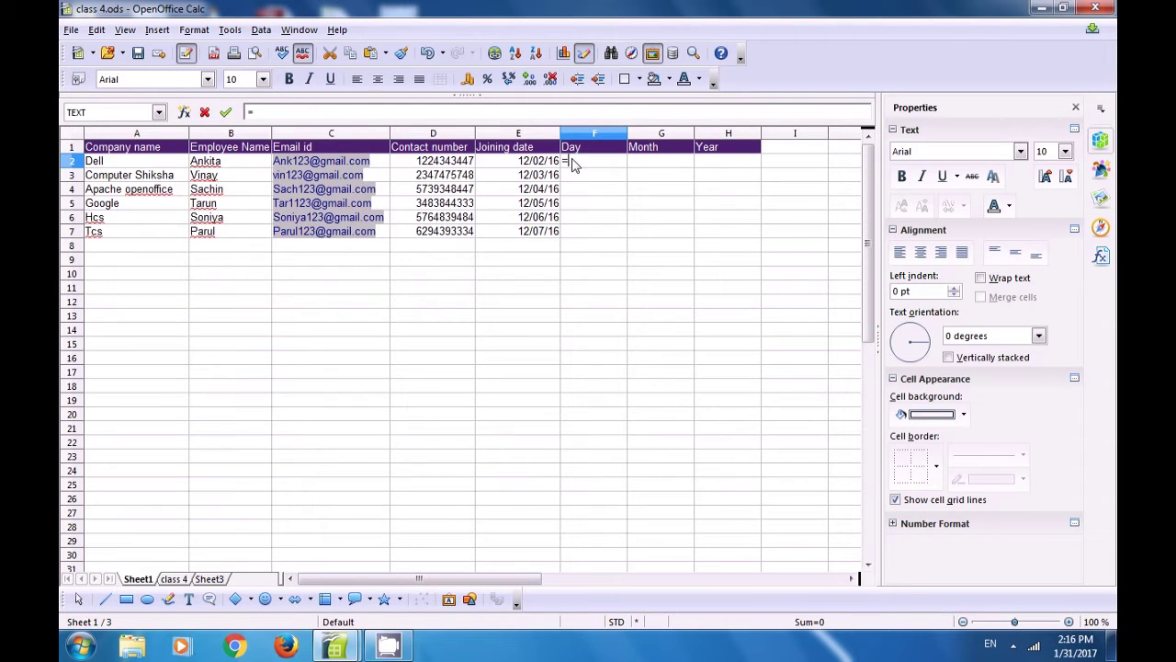
{"action": "type", "text": "tex"}
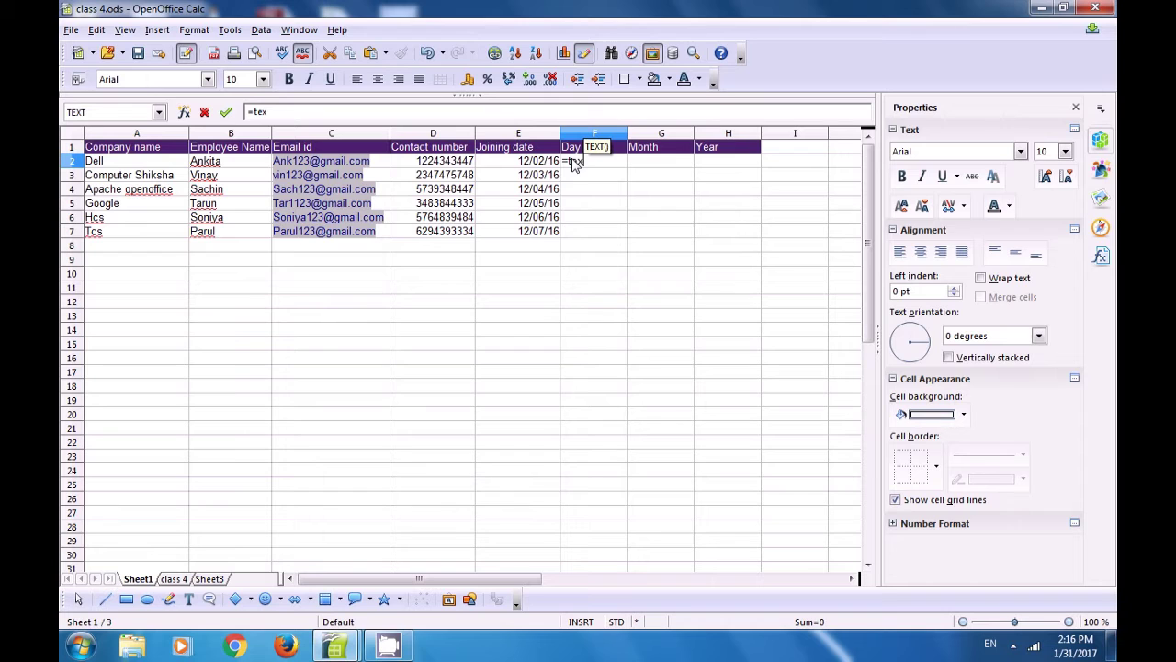
{"action": "type", "text": "t("}
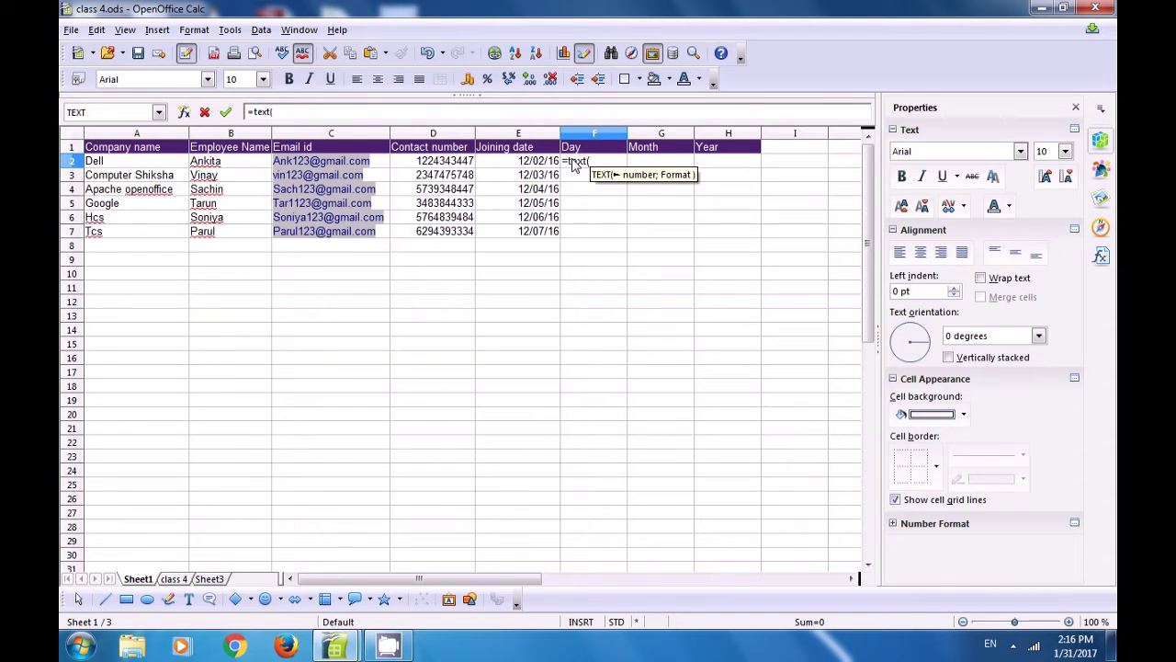
{"action": "left_click", "coordinate": [521, 166]}
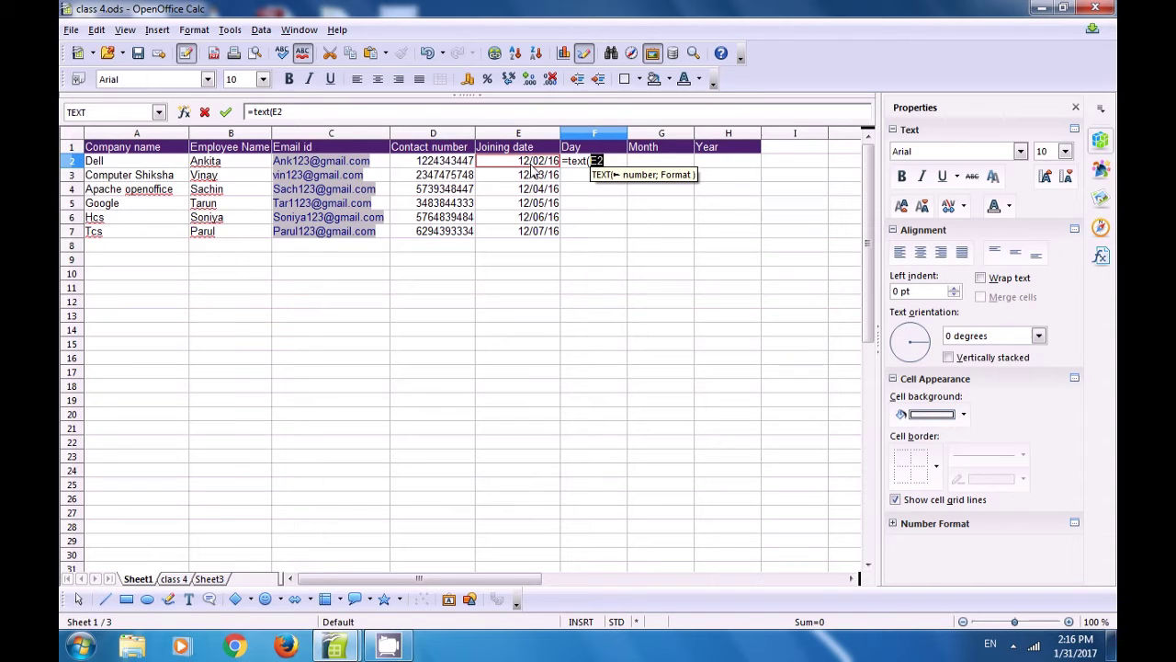
{"action": "type", "text": "'"}
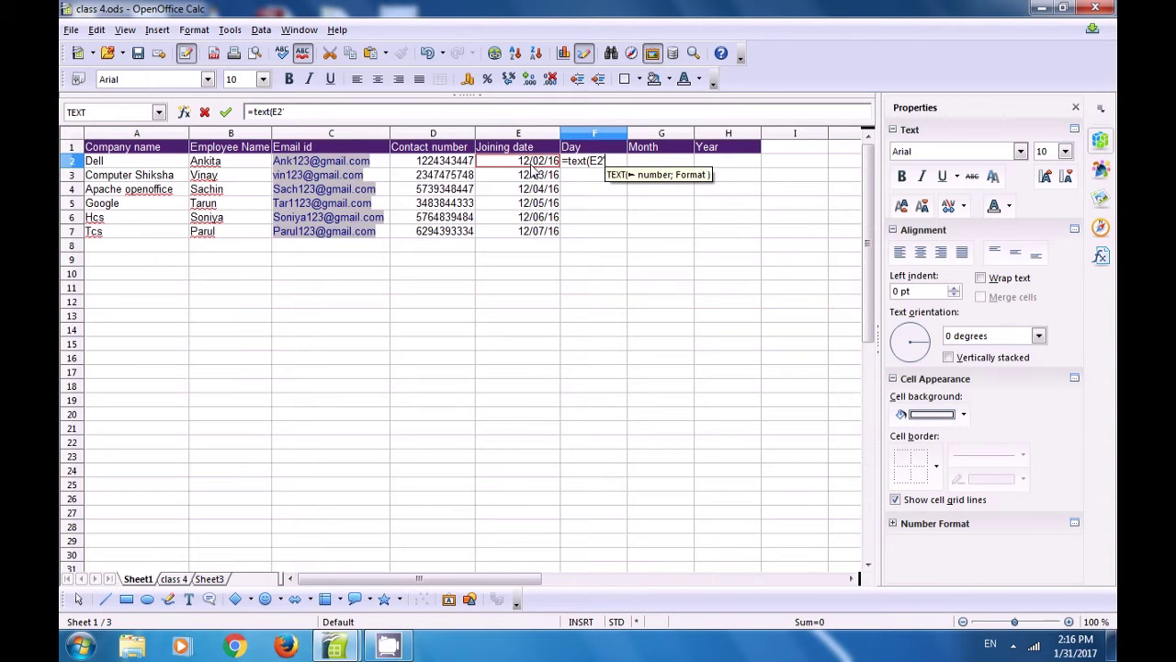
{"action": "key", "text": "BackSpace"}
{"action": "type", "text": ";"}
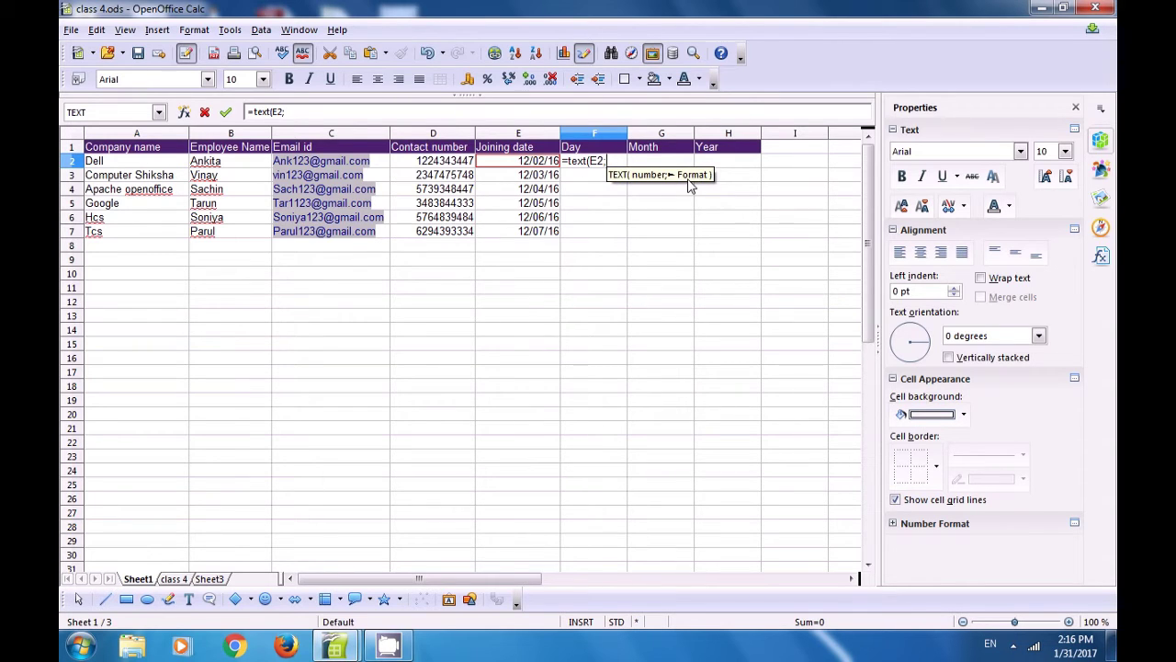
{"action": "type", "text": "\"dd"}
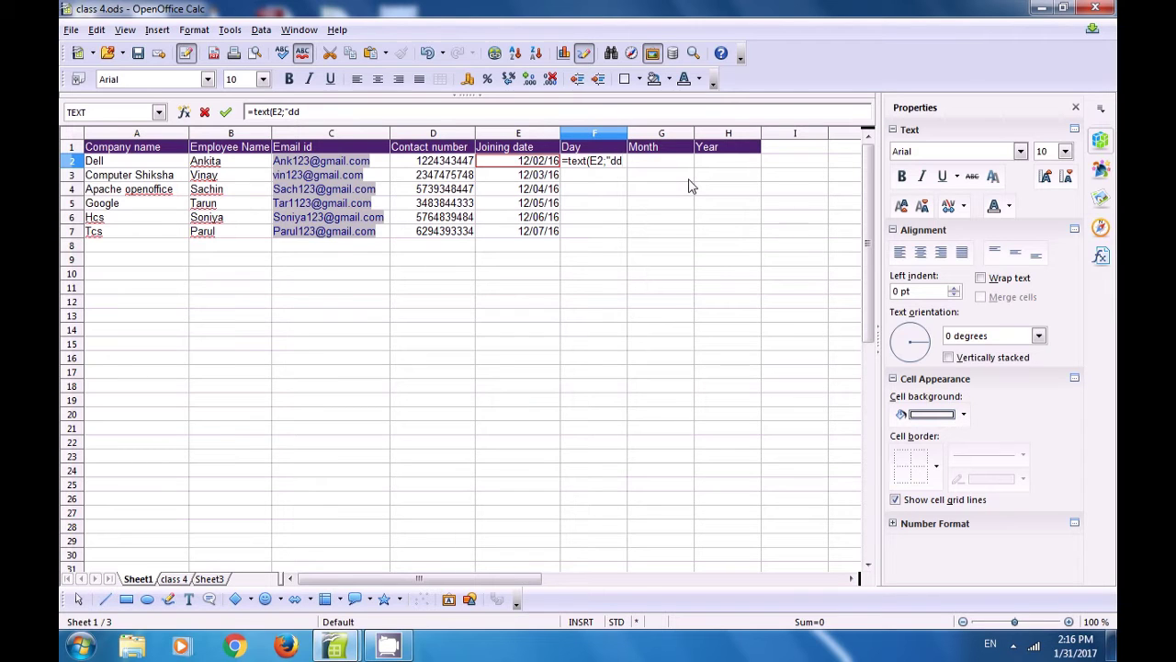
{"action": "type", "text": "\""}
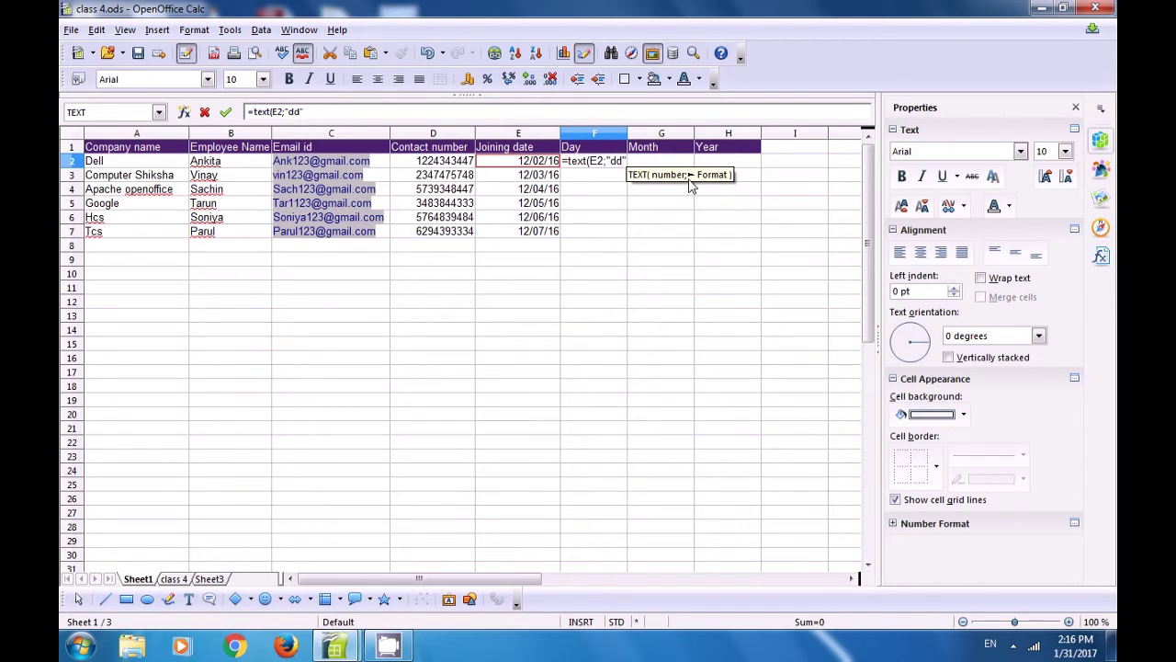
{"action": "type", "text": ")"}
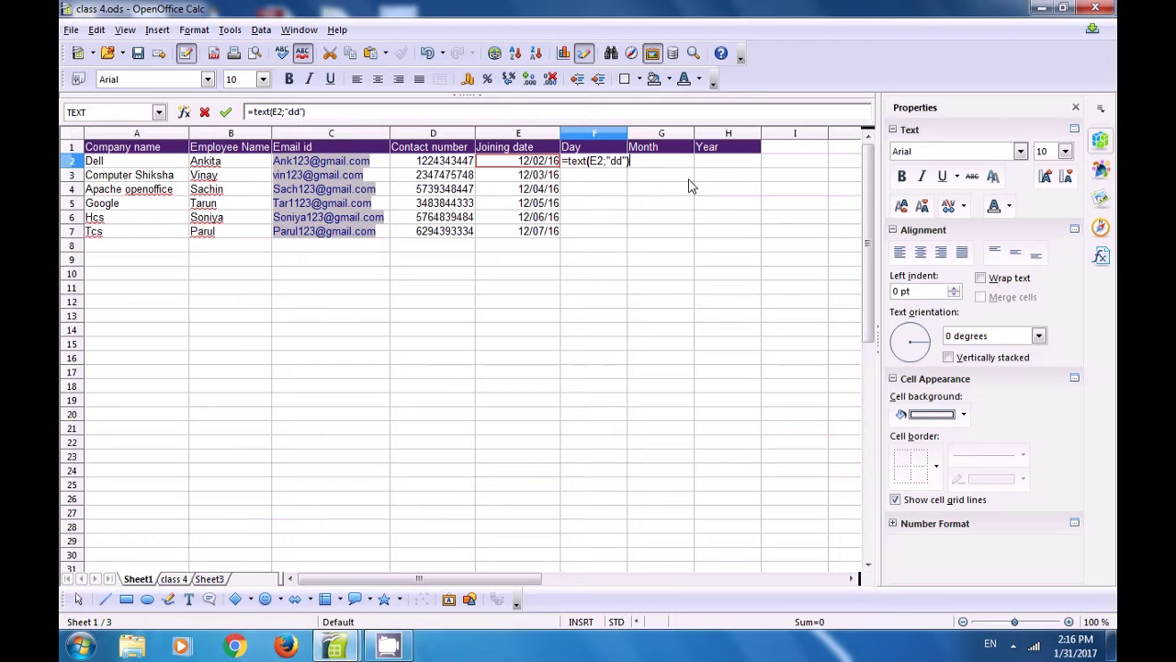
{"action": "key", "text": "Return"}
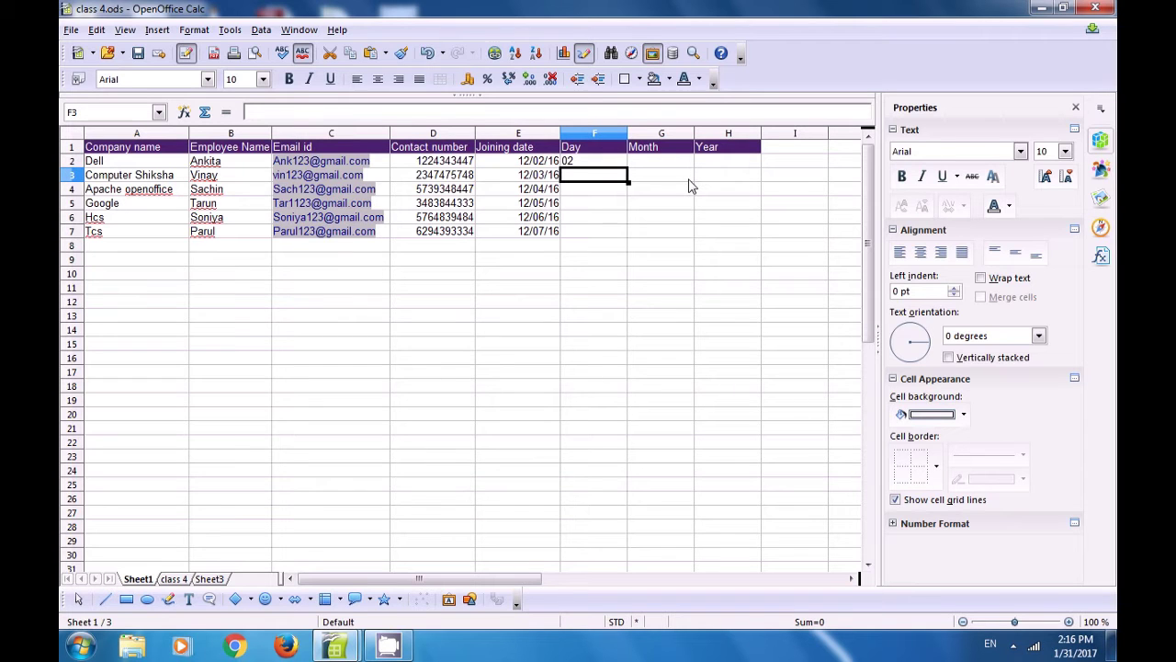
{"action": "key", "text": "Up"}
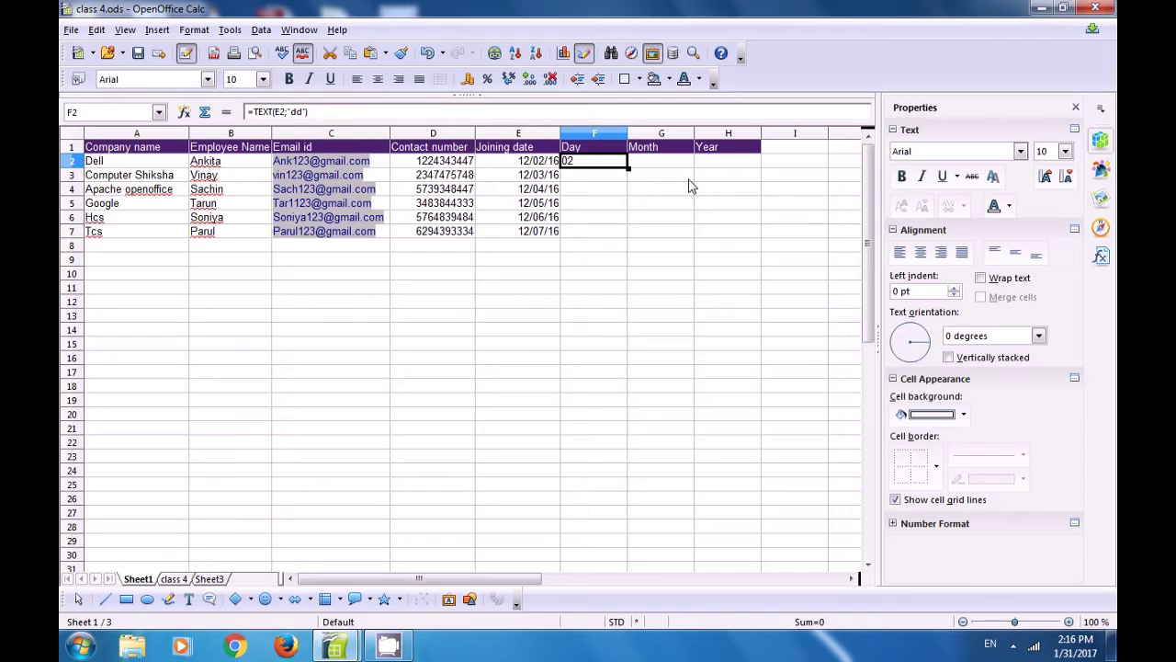
{"action": "key", "text": "BackSpace"}
Enter =TEXT(E2;"dddd") in F2 so it shows the weekday Friday
{"action": "type", "text": "=t"}
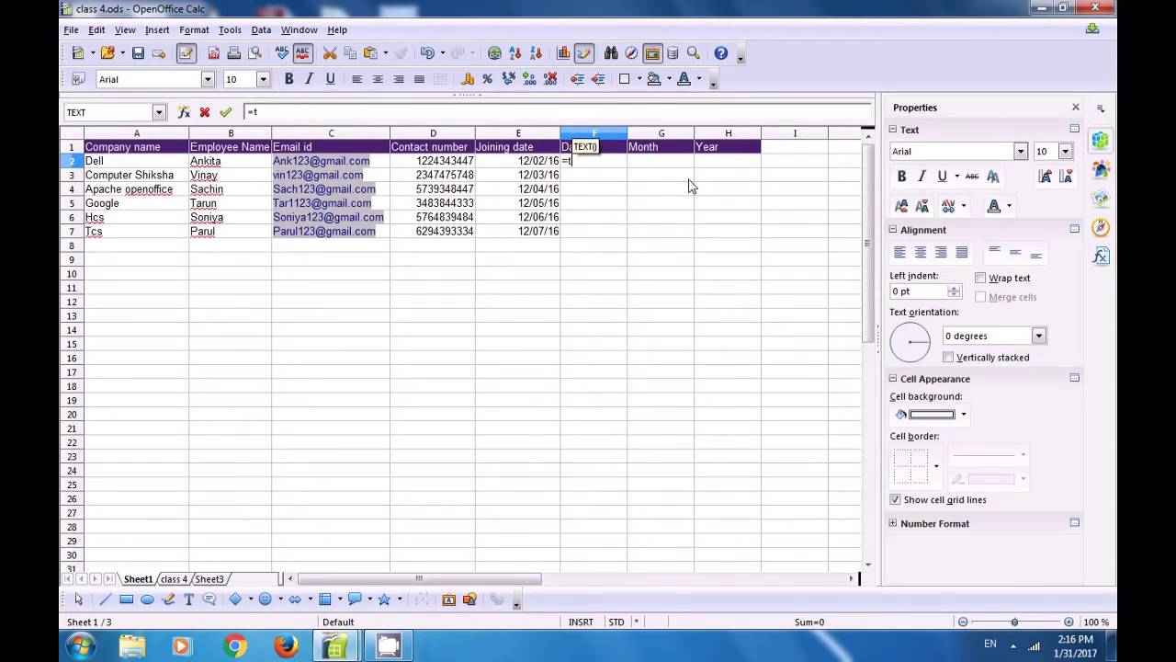
{"action": "type", "text": "ex("}
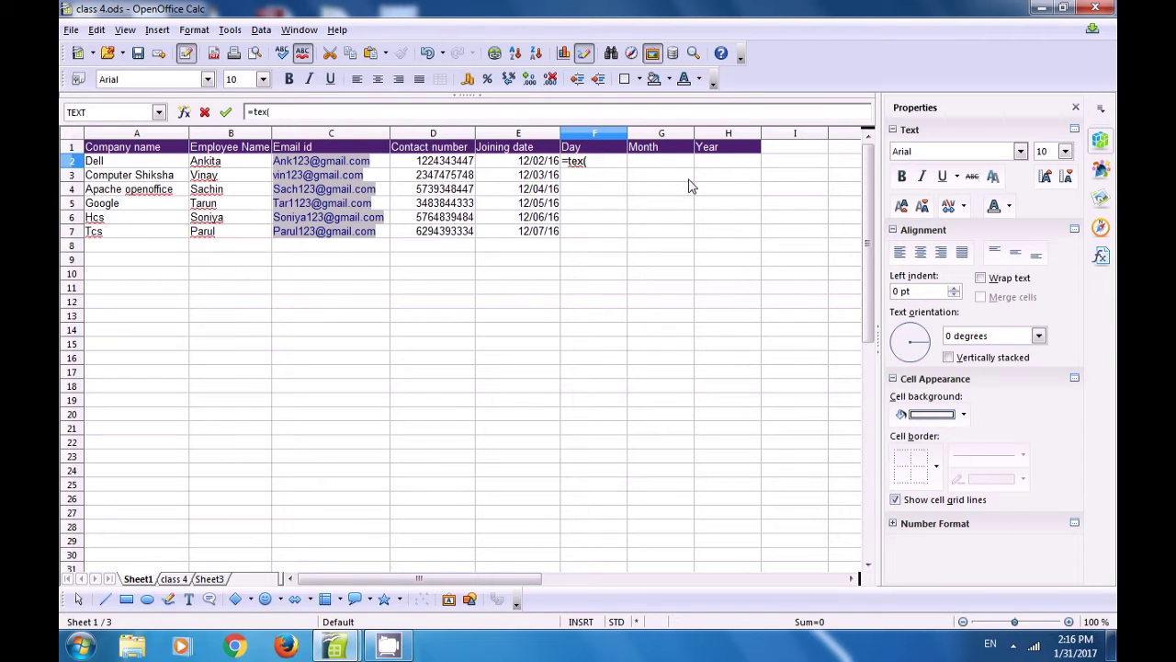
{"action": "key", "text": "BackSpace"}
{"action": "key", "text": "BackSpace"}
{"action": "type", "text": "x"}
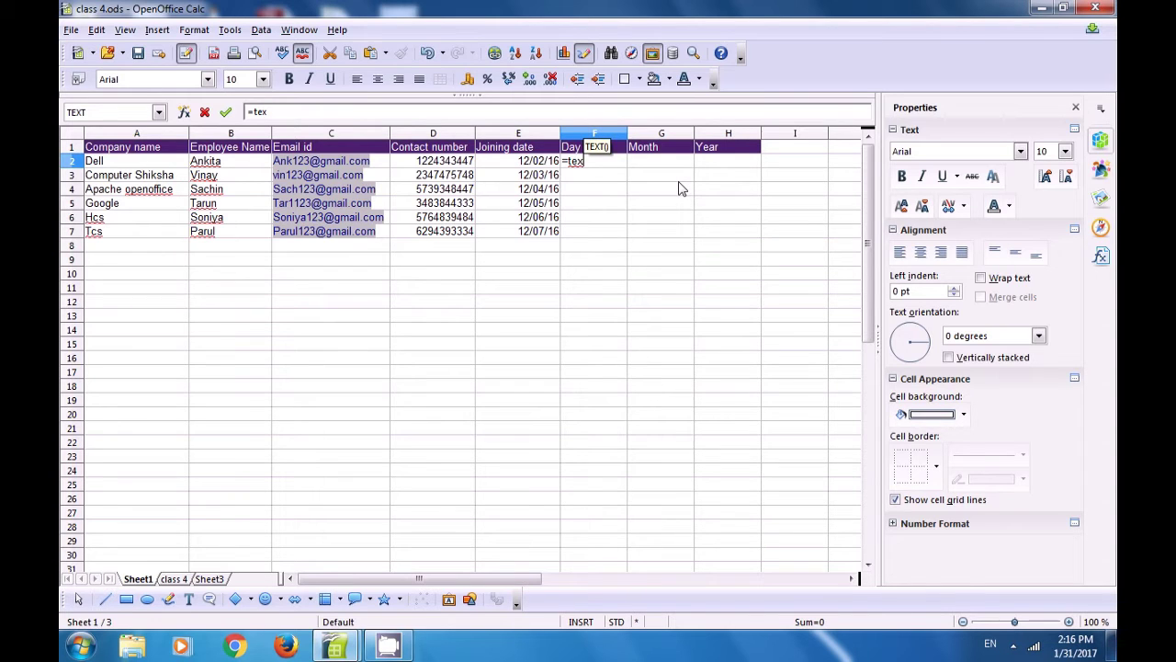
{"action": "type", "text": "t("}
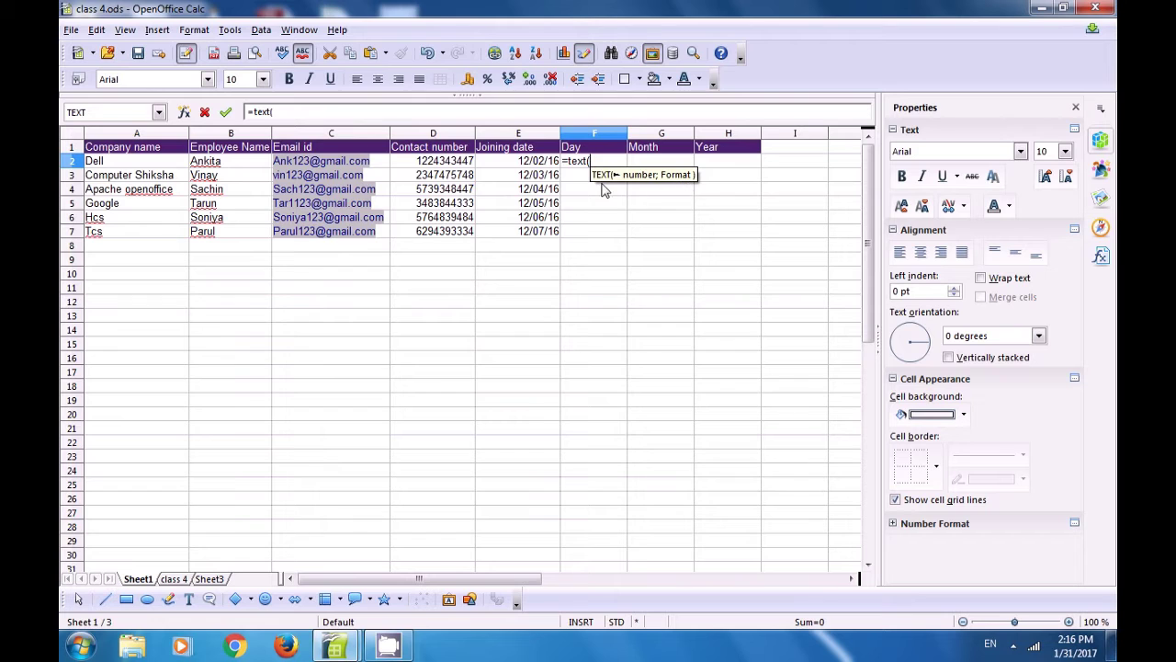
{"action": "left_click", "coordinate": [527, 165]}
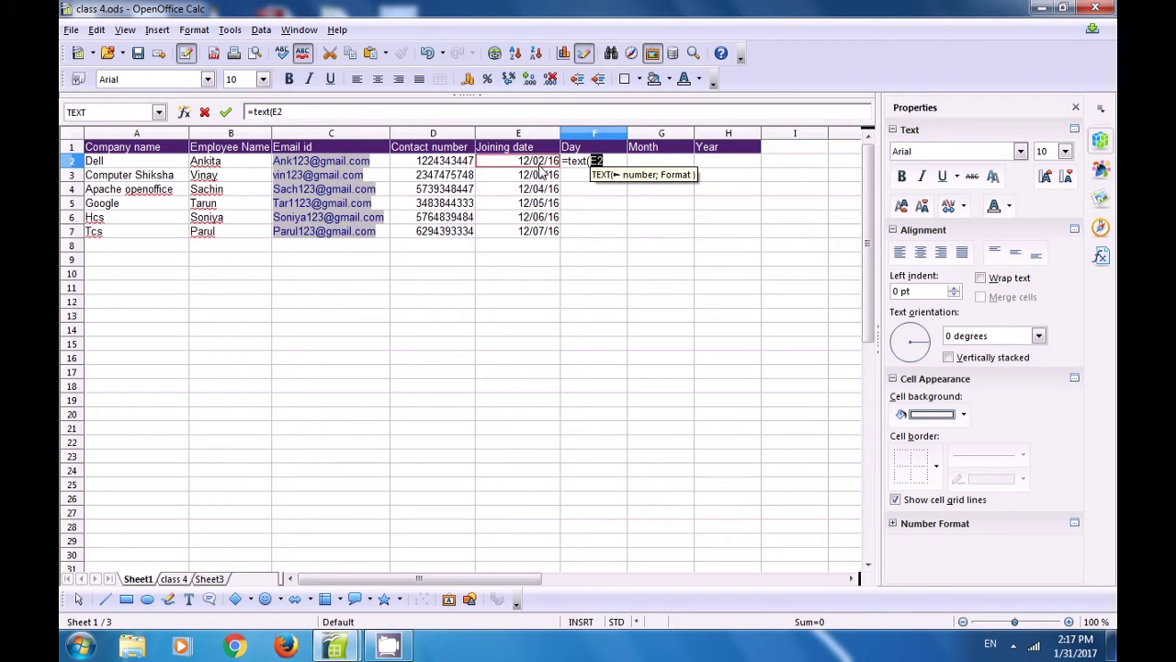
{"action": "type", "text": ";"}
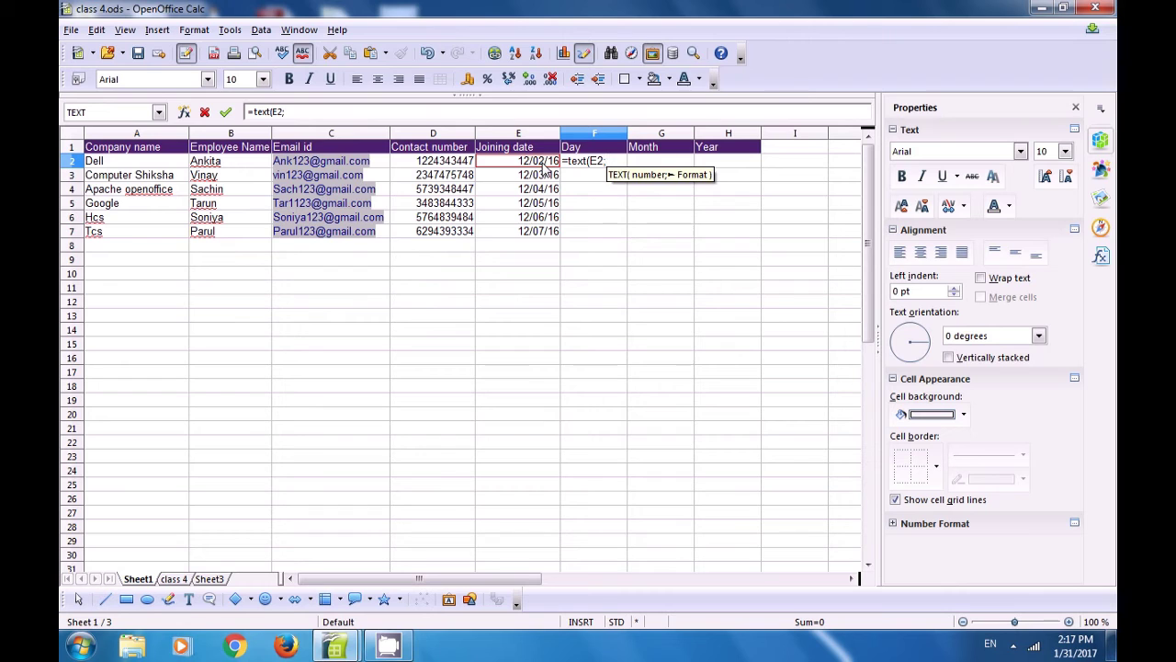
{"action": "type", "text": "\"dddd"}
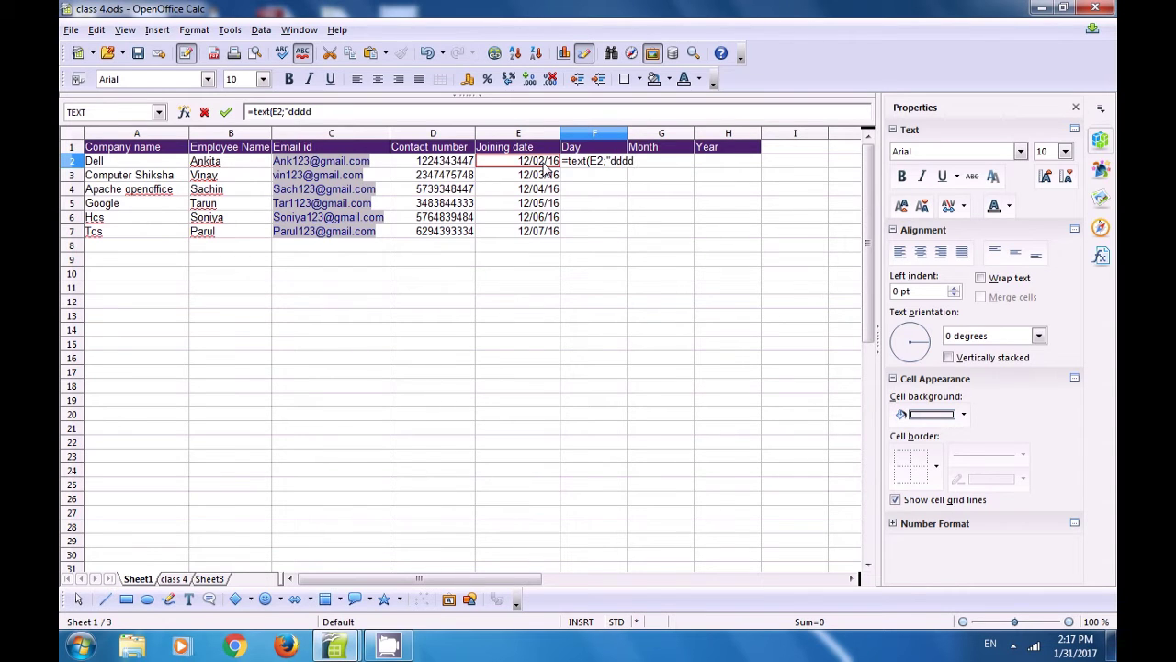
{"action": "type", "text": "\""}
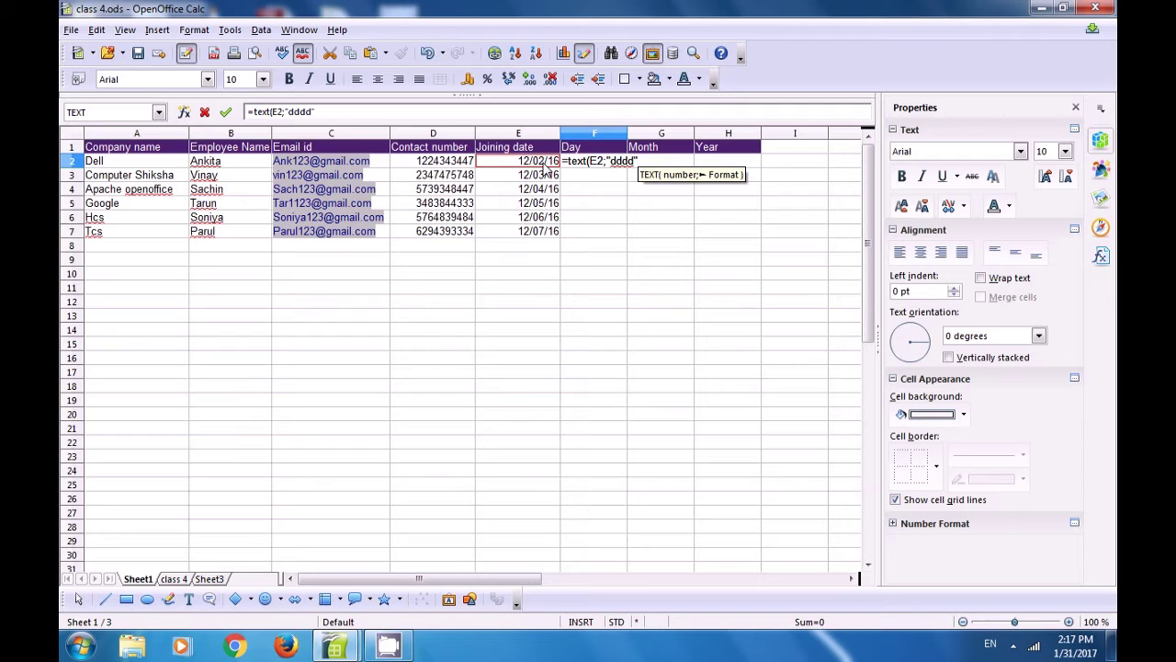
{"action": "type", "text": ")"}
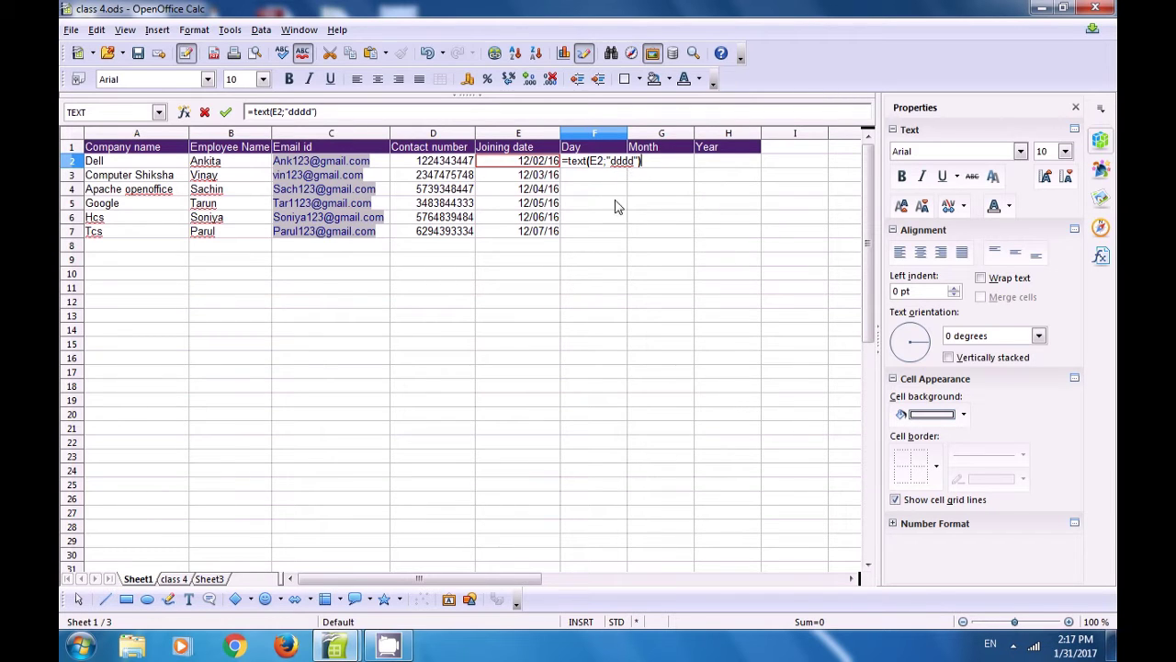
{"action": "key", "text": "Return"}
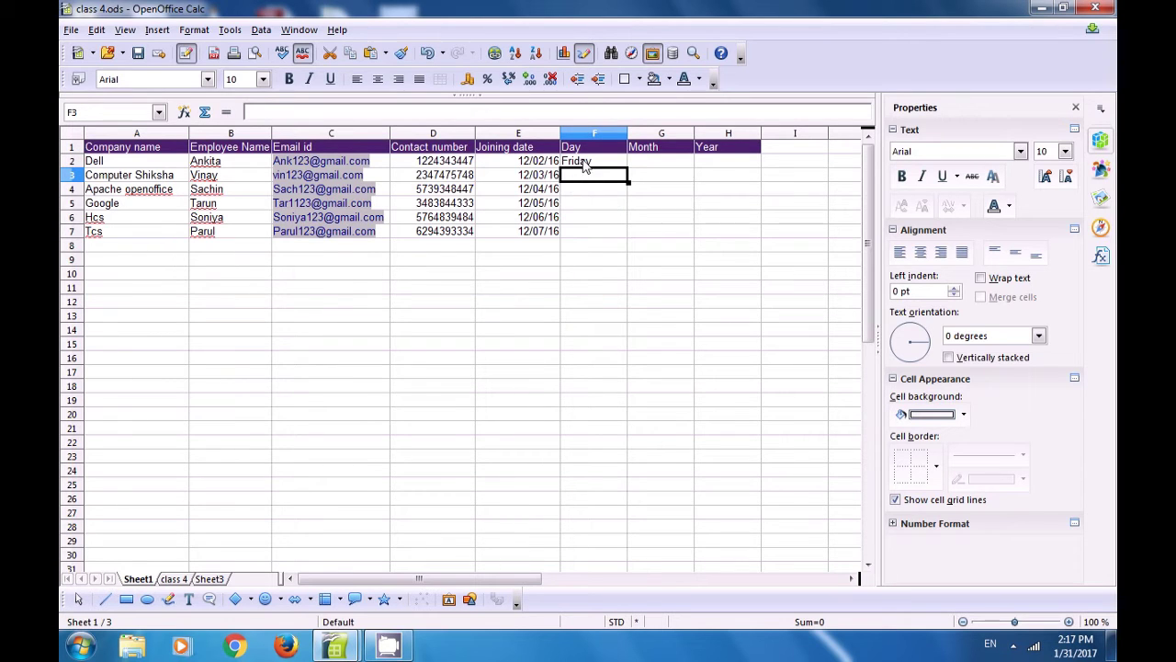
{"action": "left_click", "coordinate": [583, 162]}
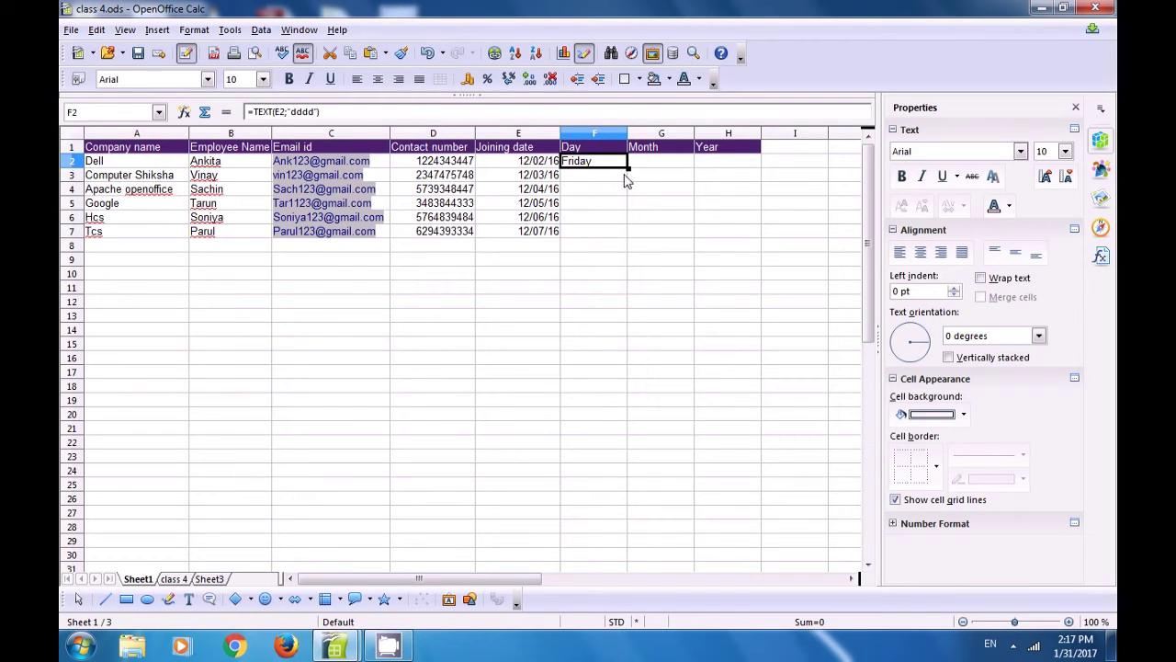
Copy F2's weekday formula down to F7 and check each copied formula in F3–F7
{"action": "left_click_drag", "start_coordinate": [628, 167], "coordinate": [629, 237]}
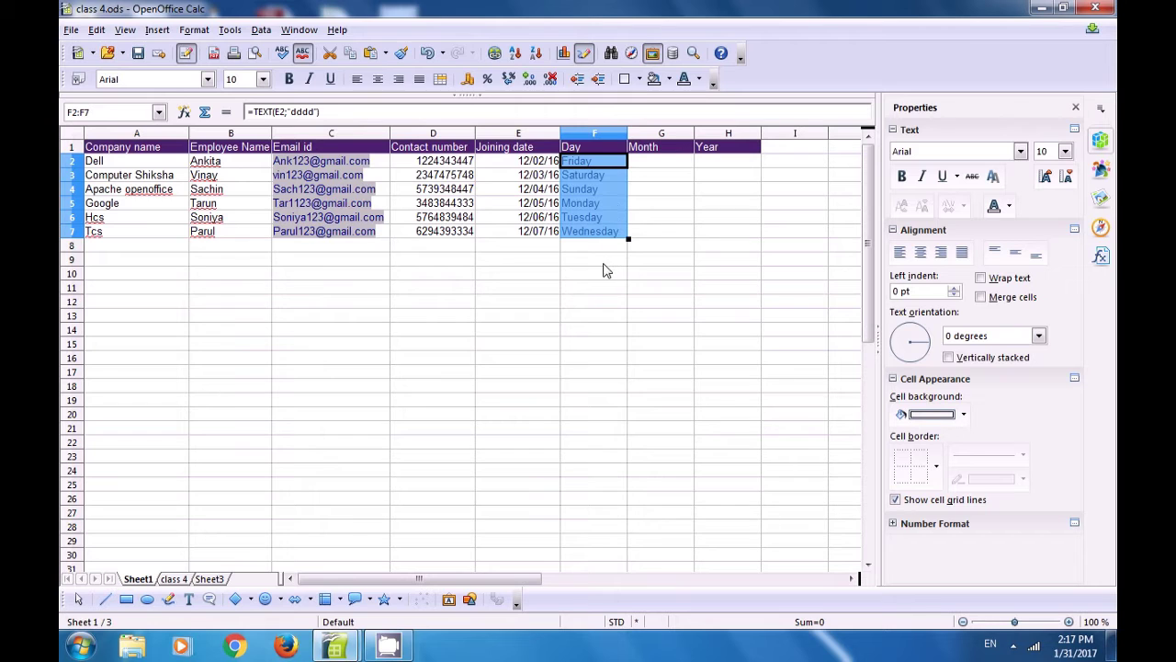
{"action": "left_click", "coordinate": [606, 262]}
{"action": "left_click", "coordinate": [590, 179]}
{"action": "left_click", "coordinate": [594, 191]}
{"action": "left_click", "coordinate": [594, 204]}
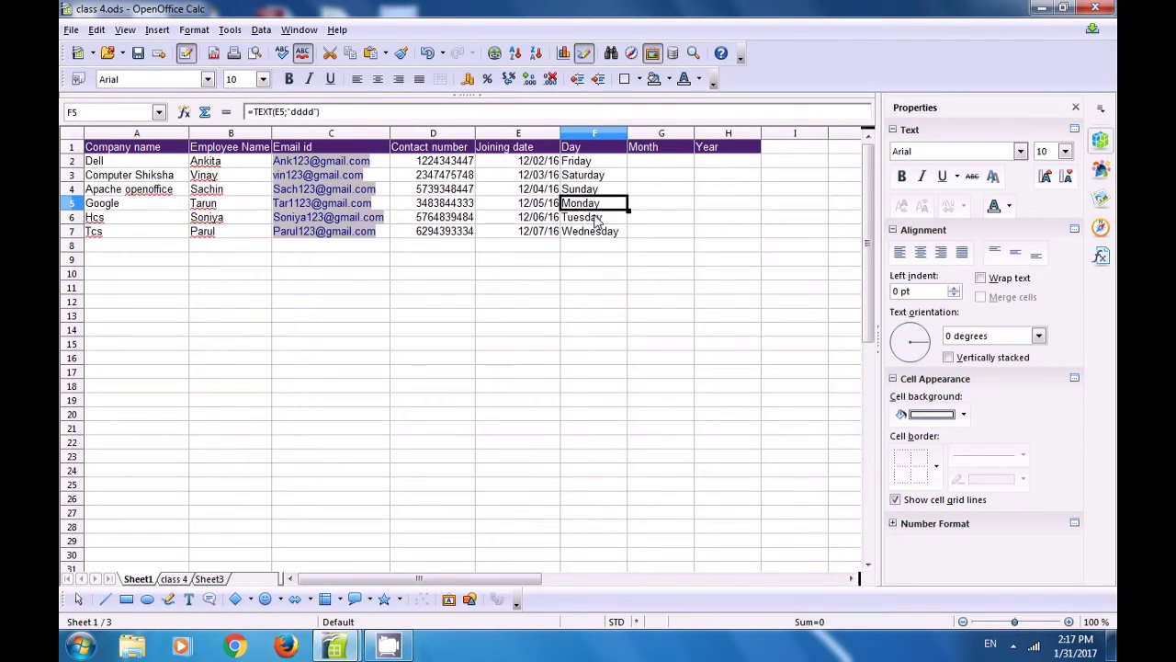
{"action": "left_click", "coordinate": [595, 219]}
{"action": "left_click", "coordinate": [596, 233]}
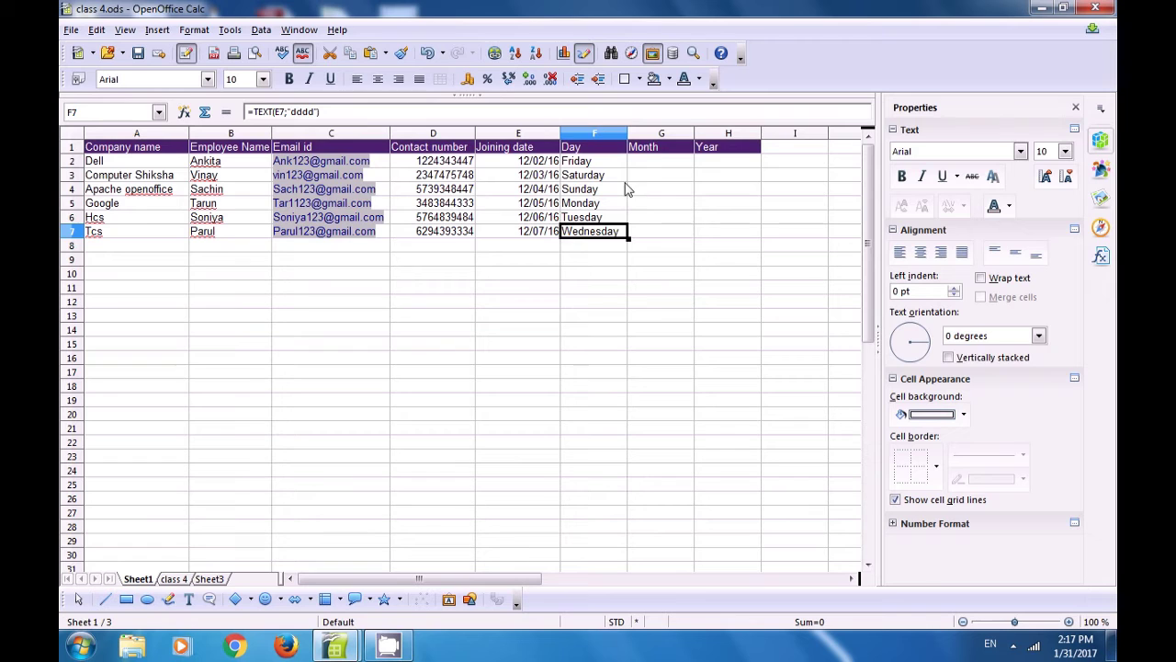
{"action": "left_click", "coordinate": [660, 163]}
Enter =TEXT(E2;"mmmm") in G2 and copy it down to G7, showing December
{"action": "type", "text": "=te"}
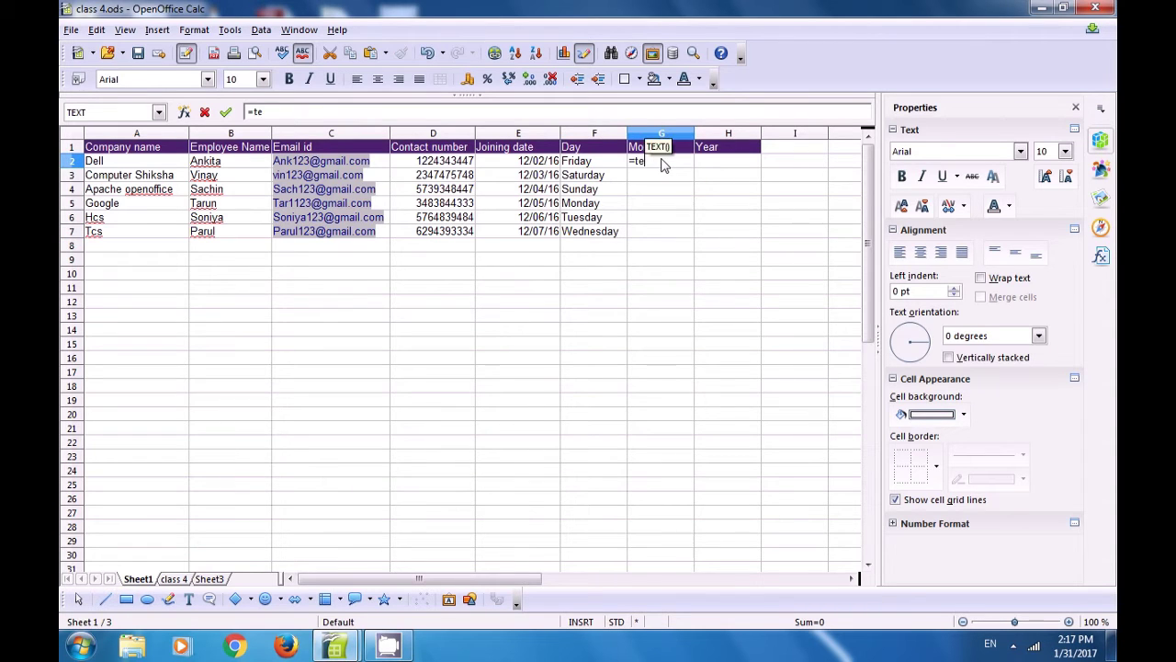
{"action": "type", "text": "xt("}
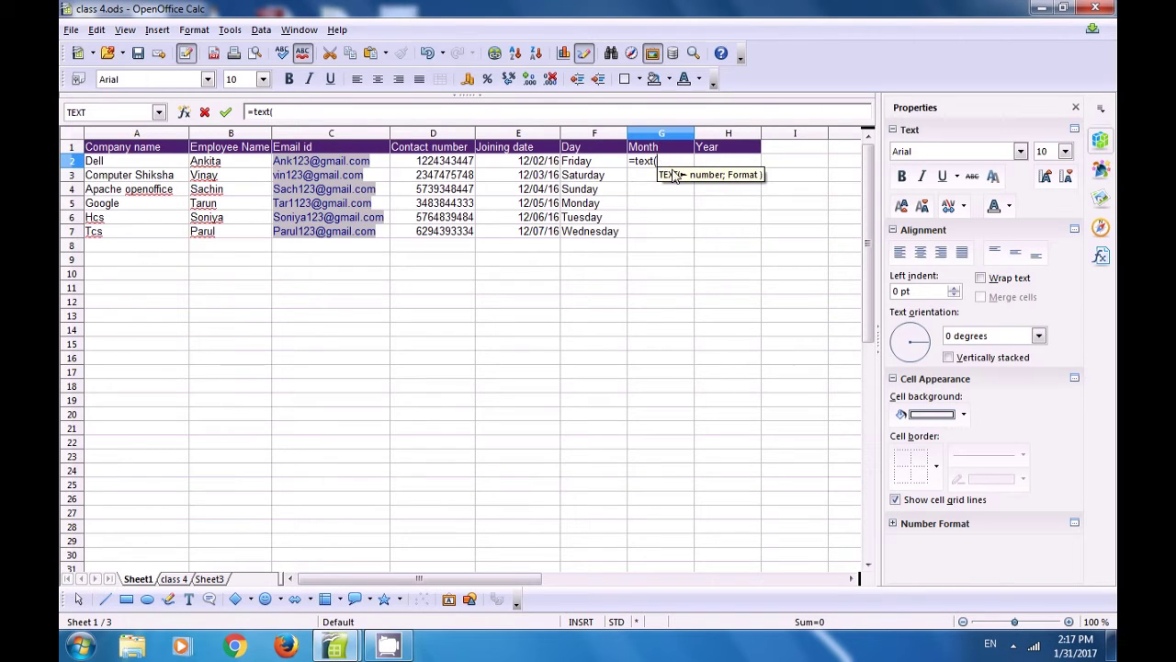
{"action": "left_click", "coordinate": [528, 163]}
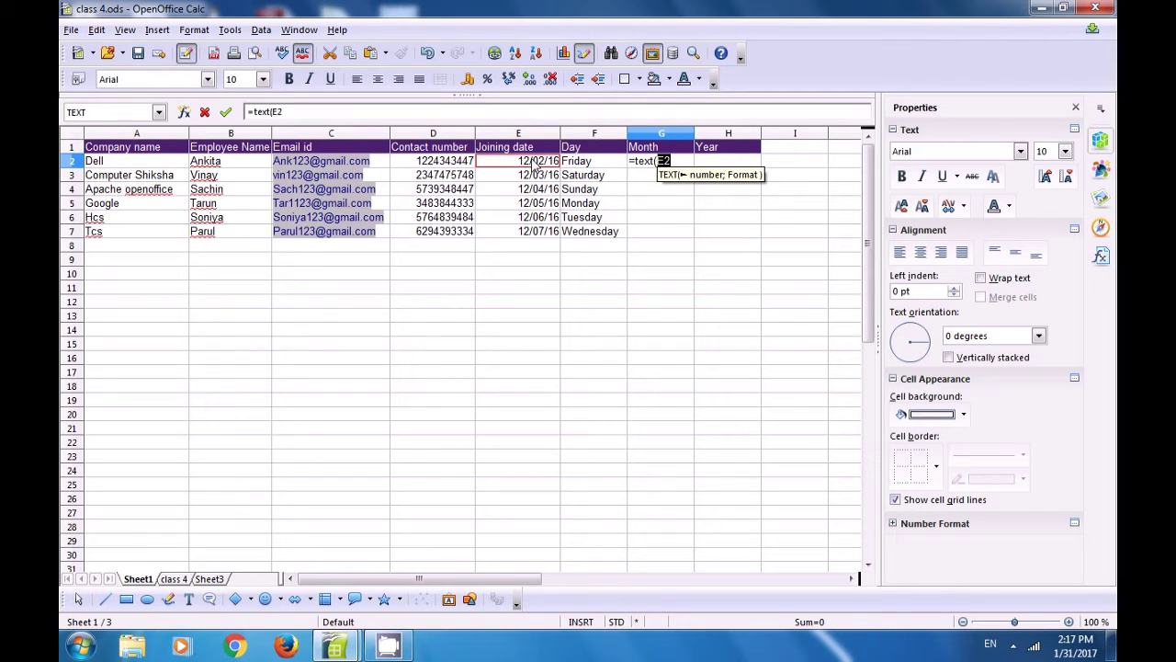
{"action": "type", "text": ";"}
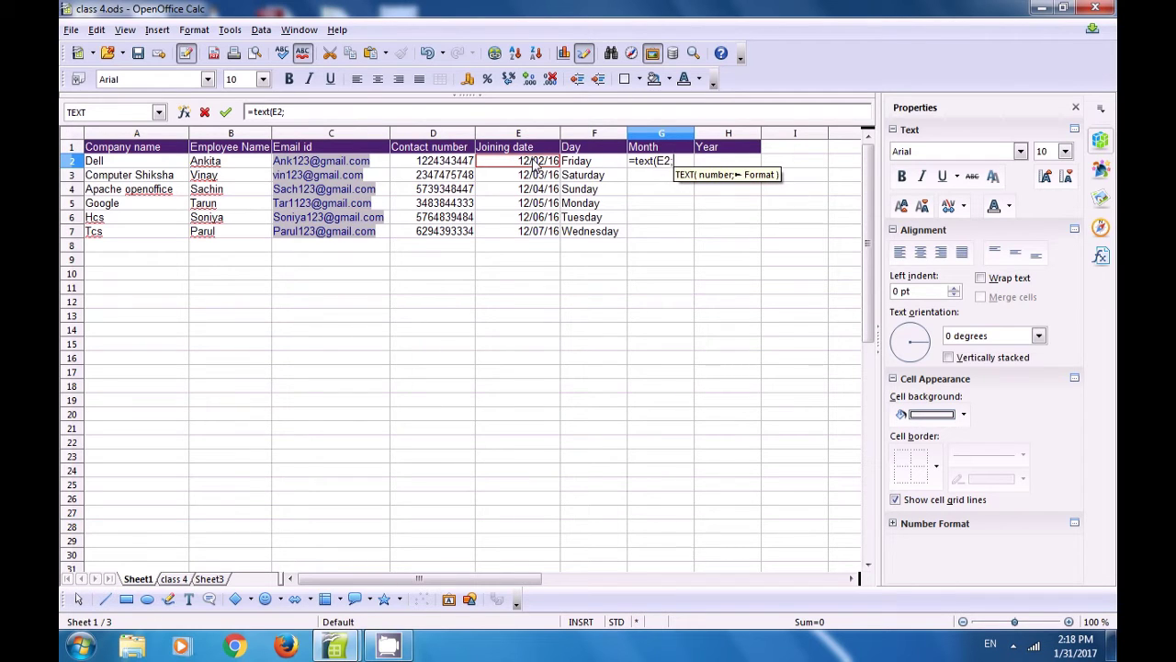
{"action": "type", "text": "\"mmmm"}
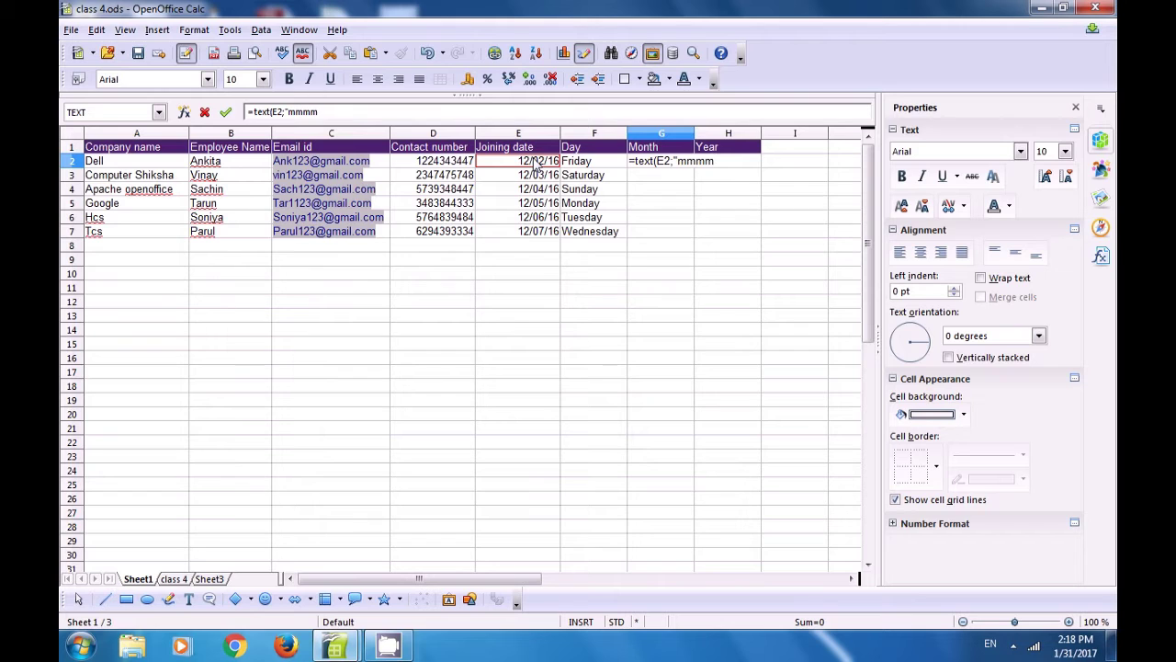
{"action": "type", "text": "\")"}
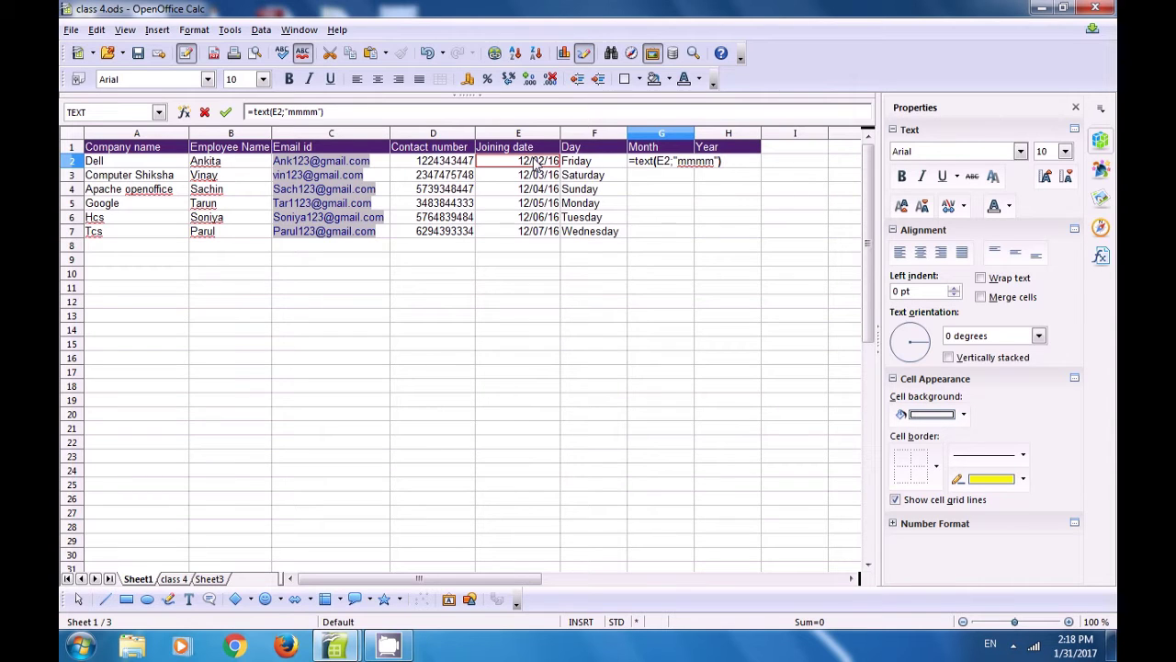
{"action": "key", "text": "Return"}
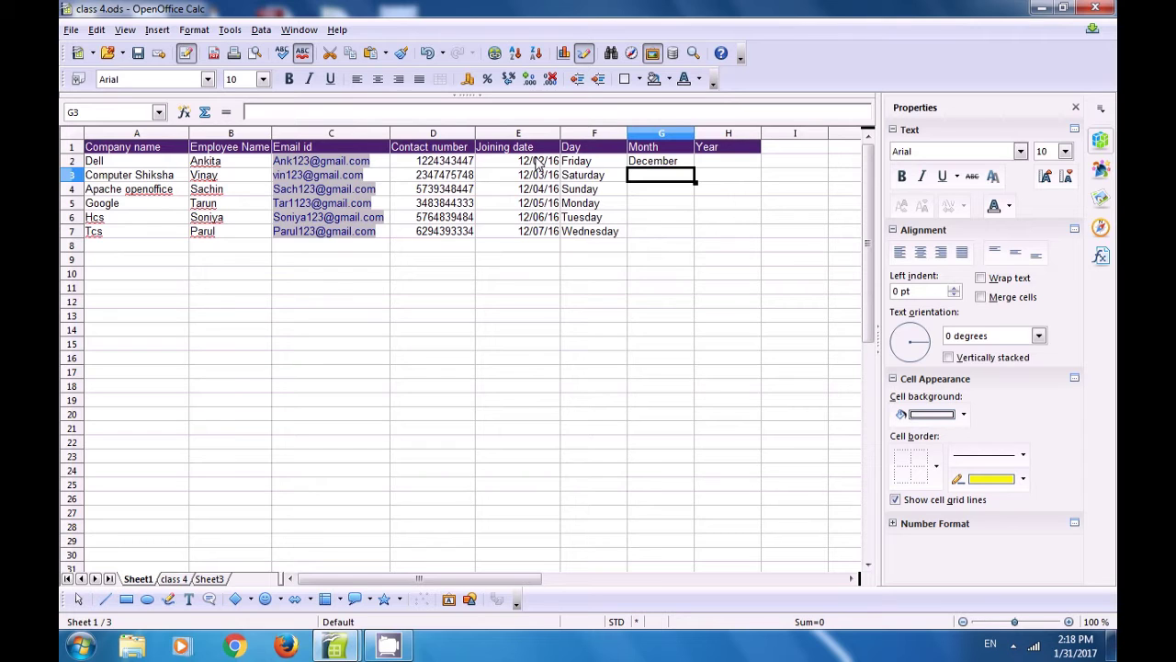
{"action": "left_click", "coordinate": [645, 162]}
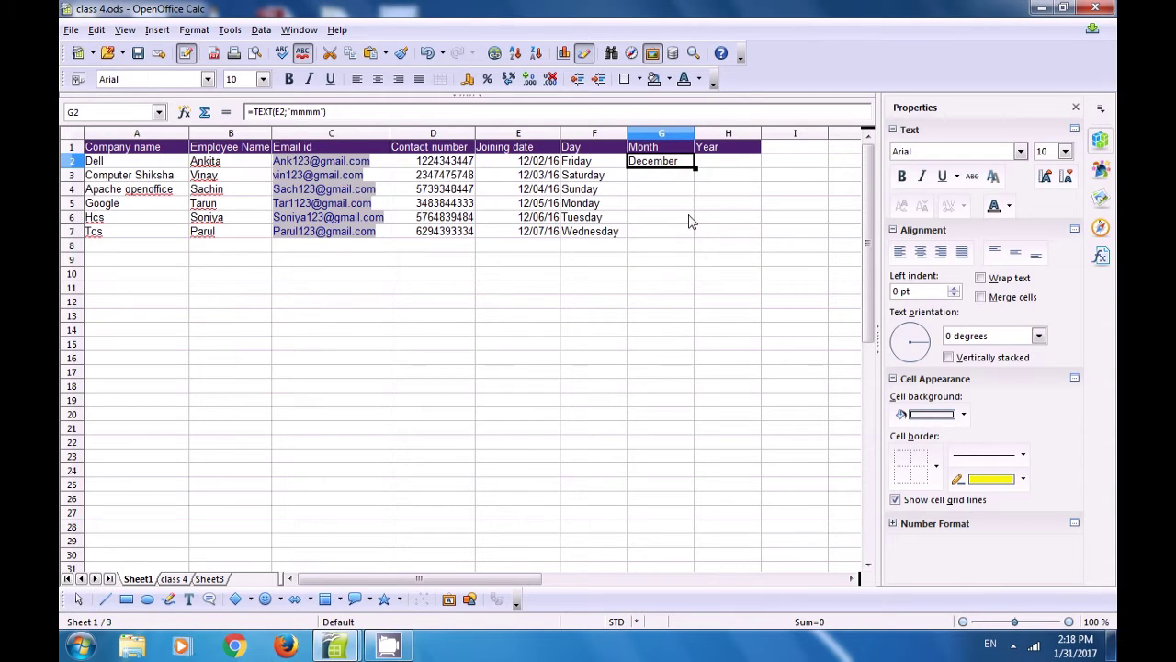
{"action": "double_click", "coordinate": [696, 165]}
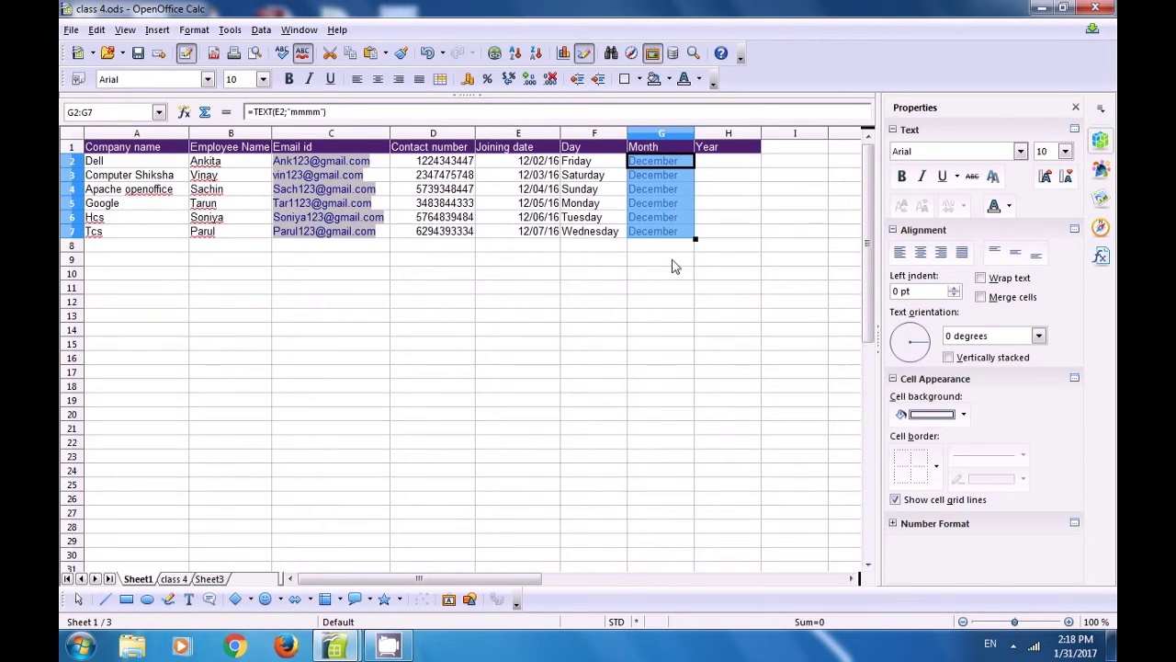
{"action": "left_click", "coordinate": [673, 261]}
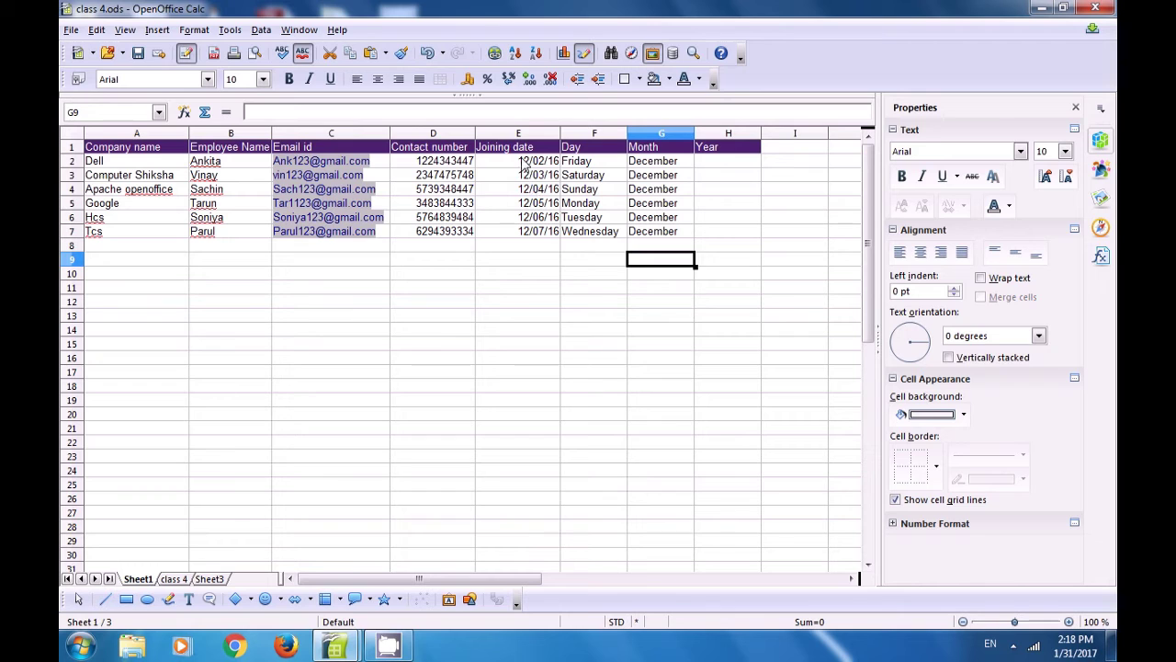
{"action": "left_click", "coordinate": [526, 237]}
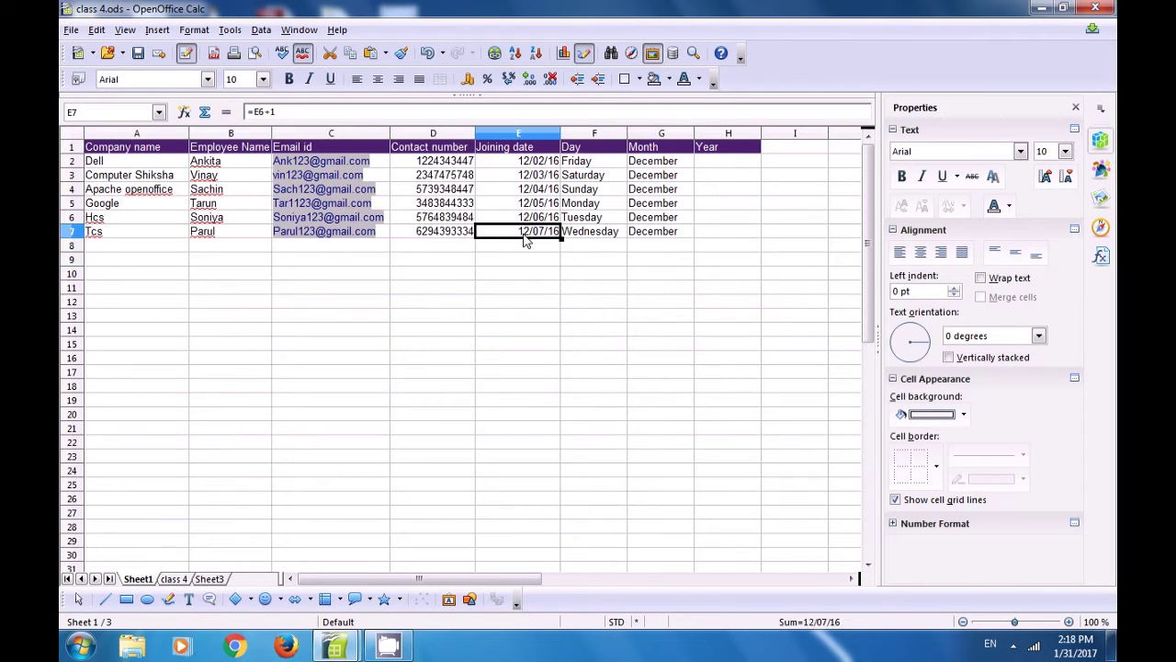
Replace the Tcs joining date in E7 with 3/14/2016 and verify it gives March
{"action": "key", "text": "Delete"}
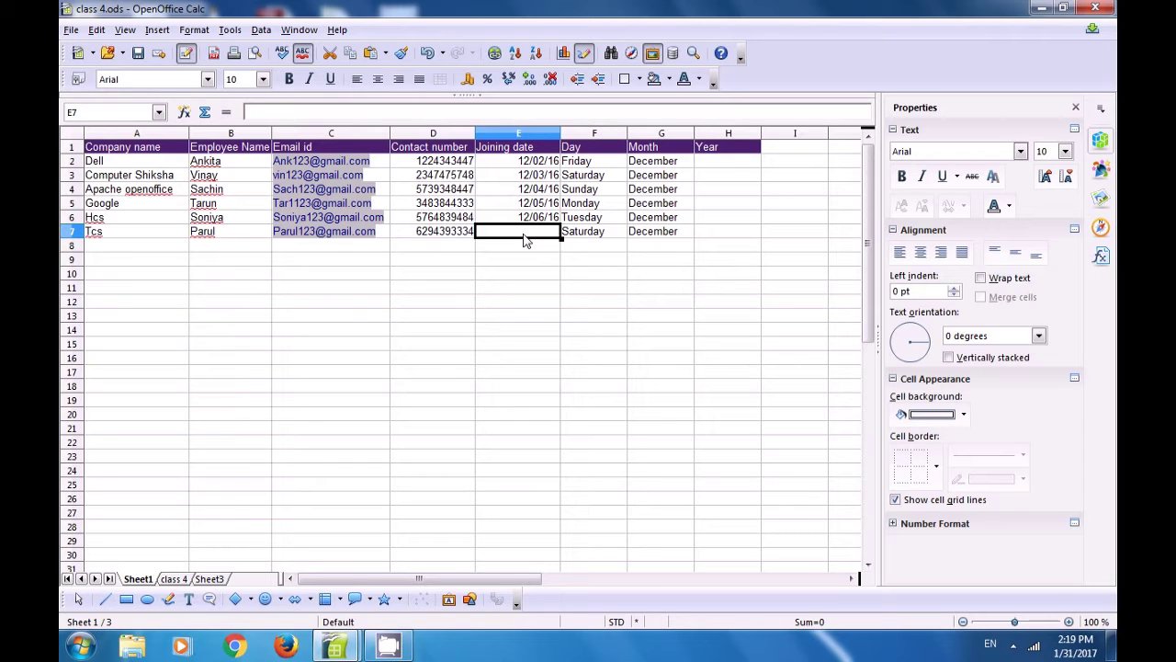
{"action": "type", "text": "3"}
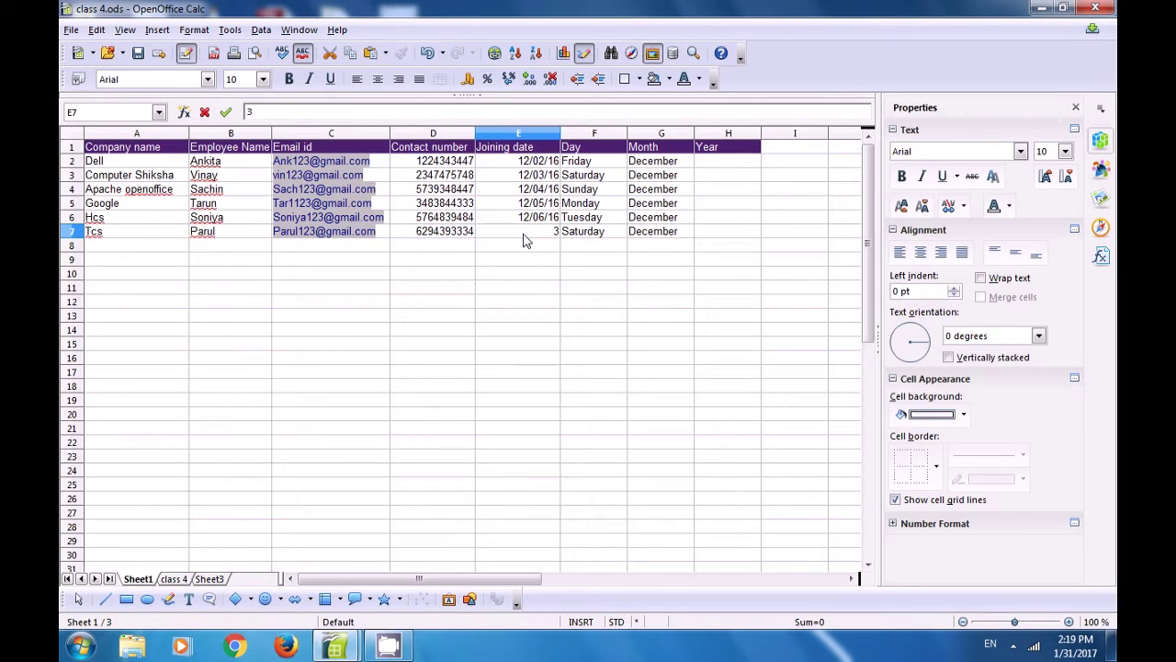
{"action": "type", "text": "/"}
{"action": "type", "text": "14"}
{"action": "type", "text": "/"}
{"action": "type", "text": "20"}
{"action": "type", "text": "1"}
{"action": "type", "text": "6"}
{"action": "key", "text": "Return"}
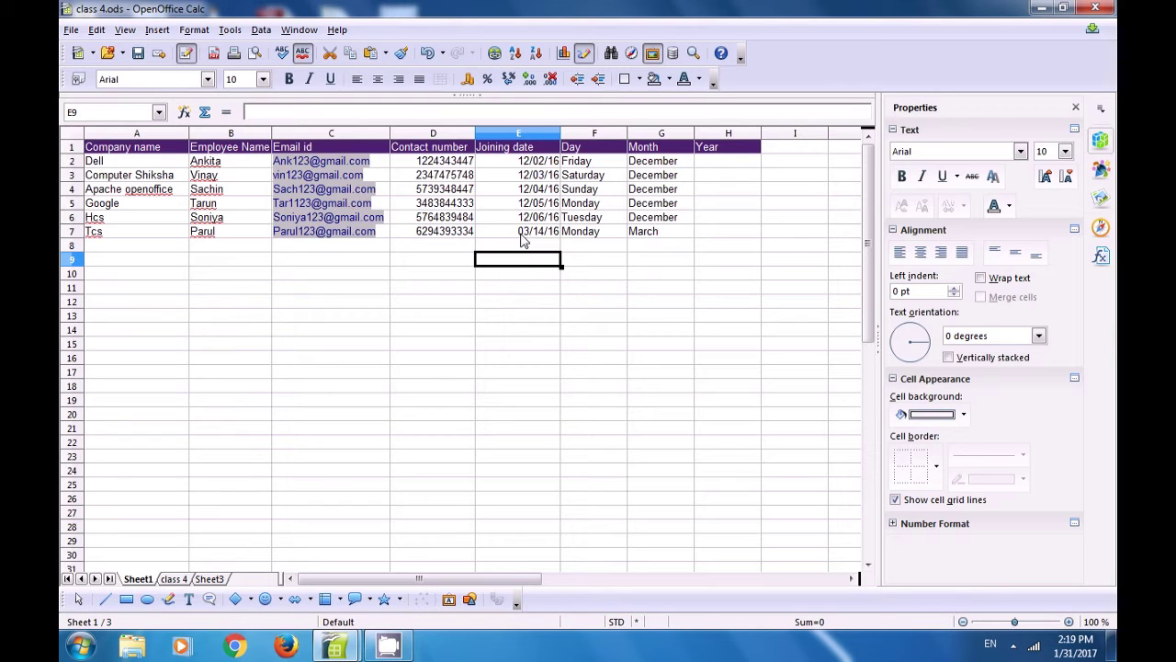
{"action": "left_click", "coordinate": [521, 237]}
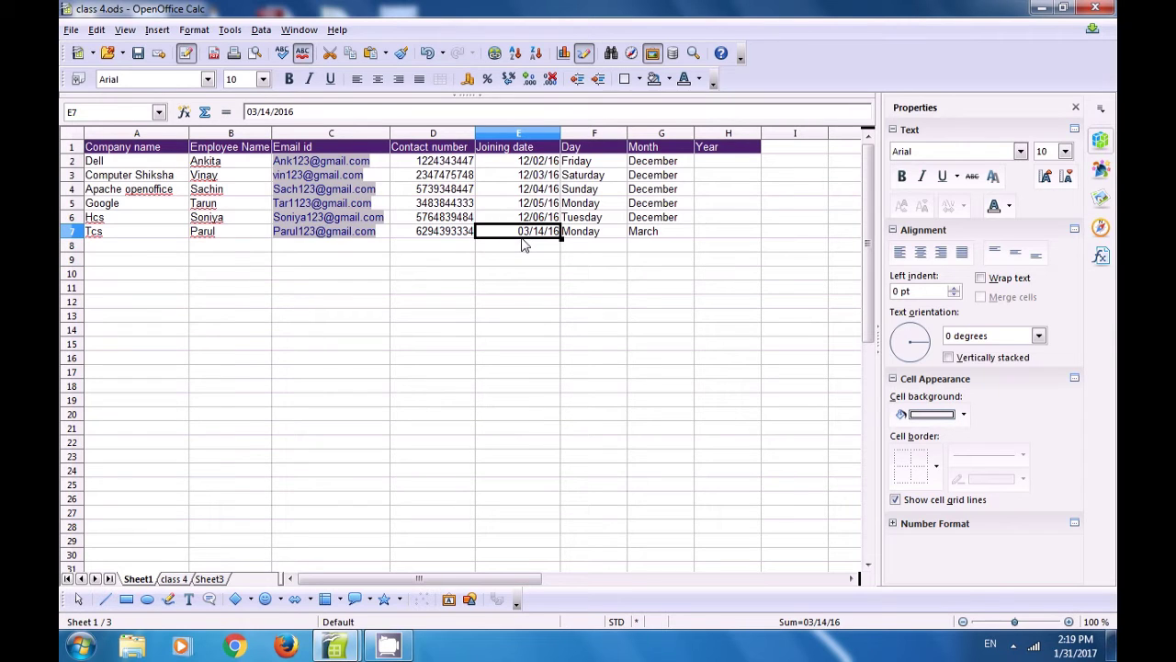
{"action": "left_click", "coordinate": [645, 241]}
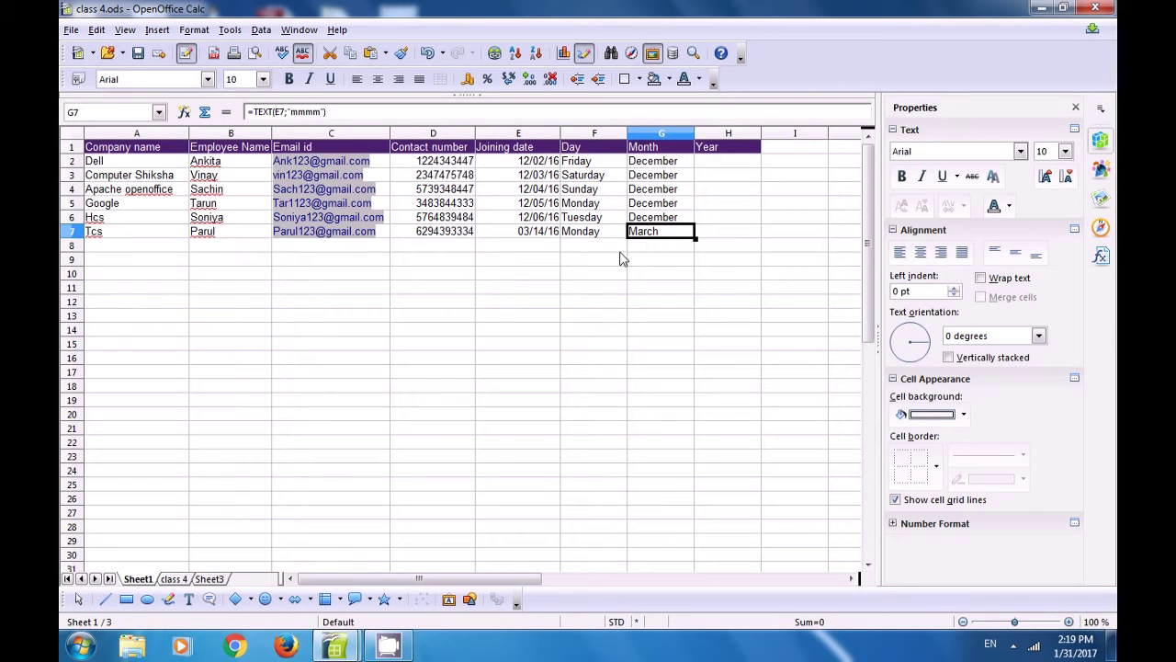
{"action": "left_click", "coordinate": [720, 162]}
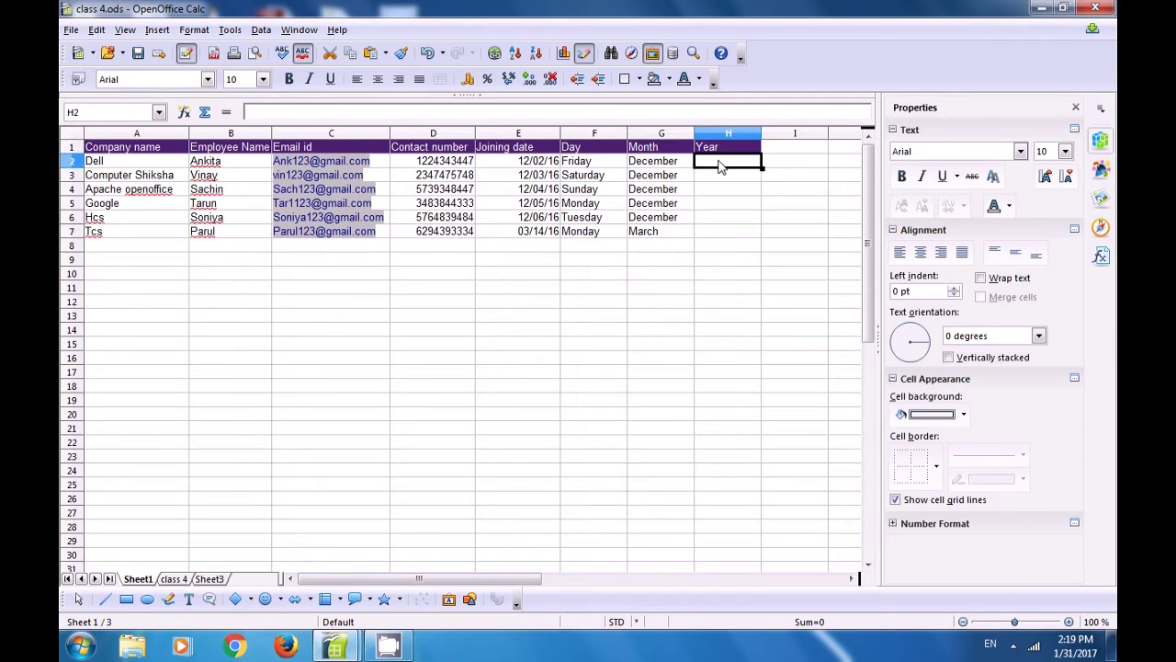
{"action": "left_click", "coordinate": [530, 224]}
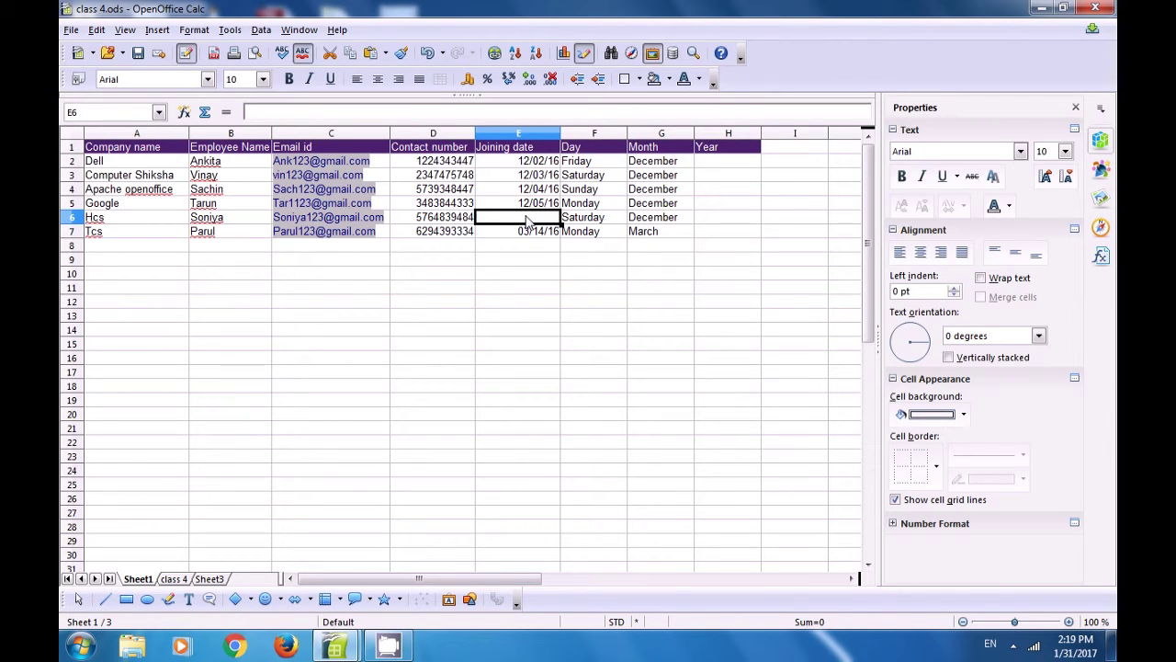
Enter 6/21/2017 as the Hcs joining date in E6 and verify Wednesday and June
{"action": "type", "text": "6"}
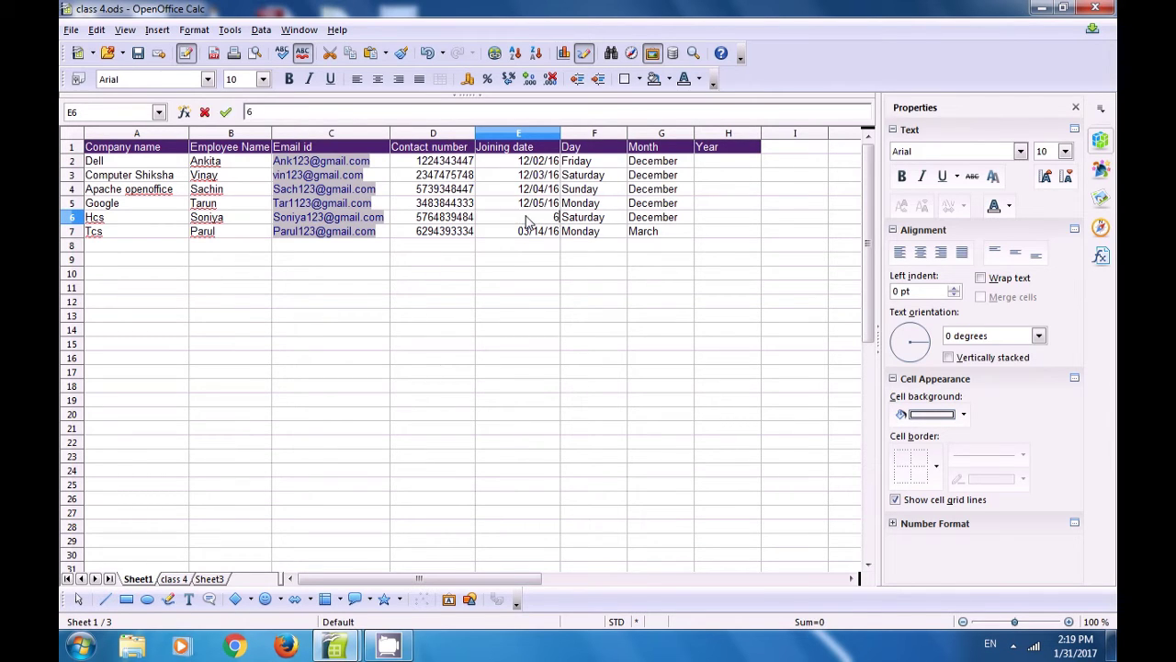
{"action": "type", "text": "/"}
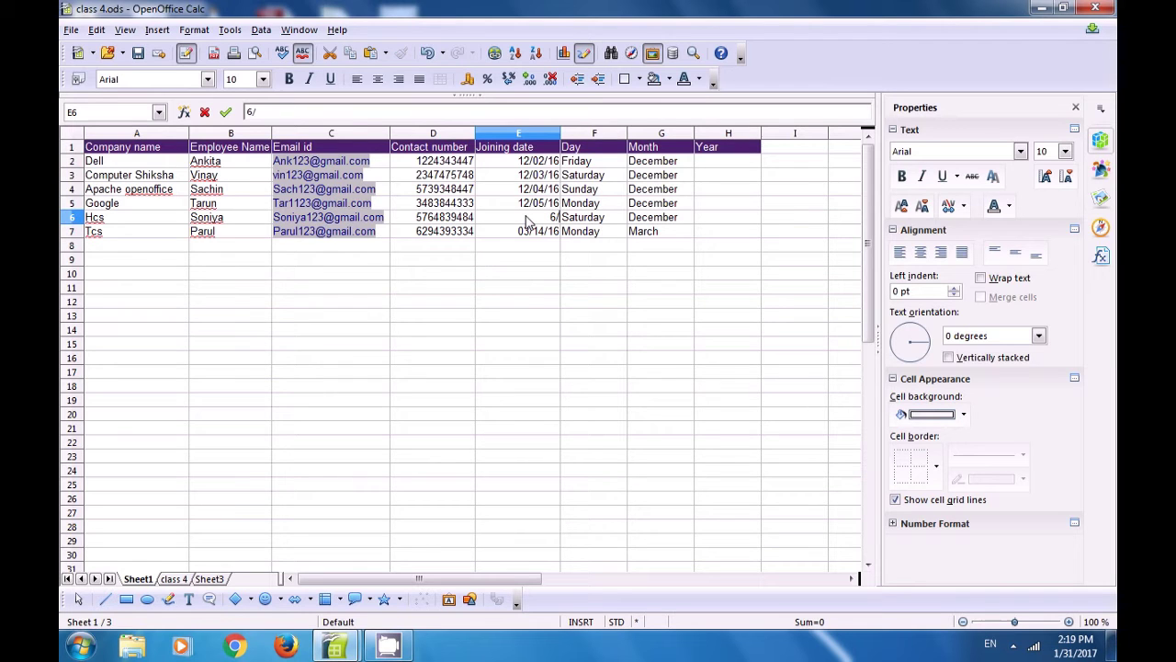
{"action": "type", "text": "21/"}
{"action": "type", "text": "2017"}
{"action": "key", "text": "Return"}
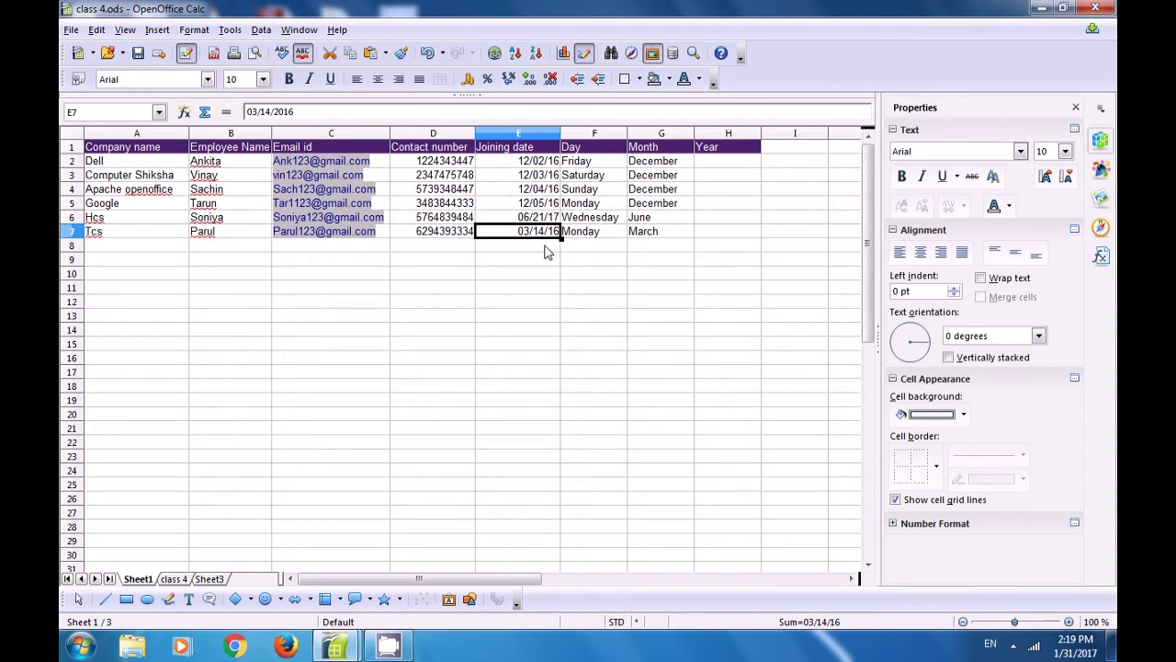
{"action": "left_click", "coordinate": [541, 262]}
{"action": "left_click", "coordinate": [537, 224]}
{"action": "left_click", "coordinate": [593, 220]}
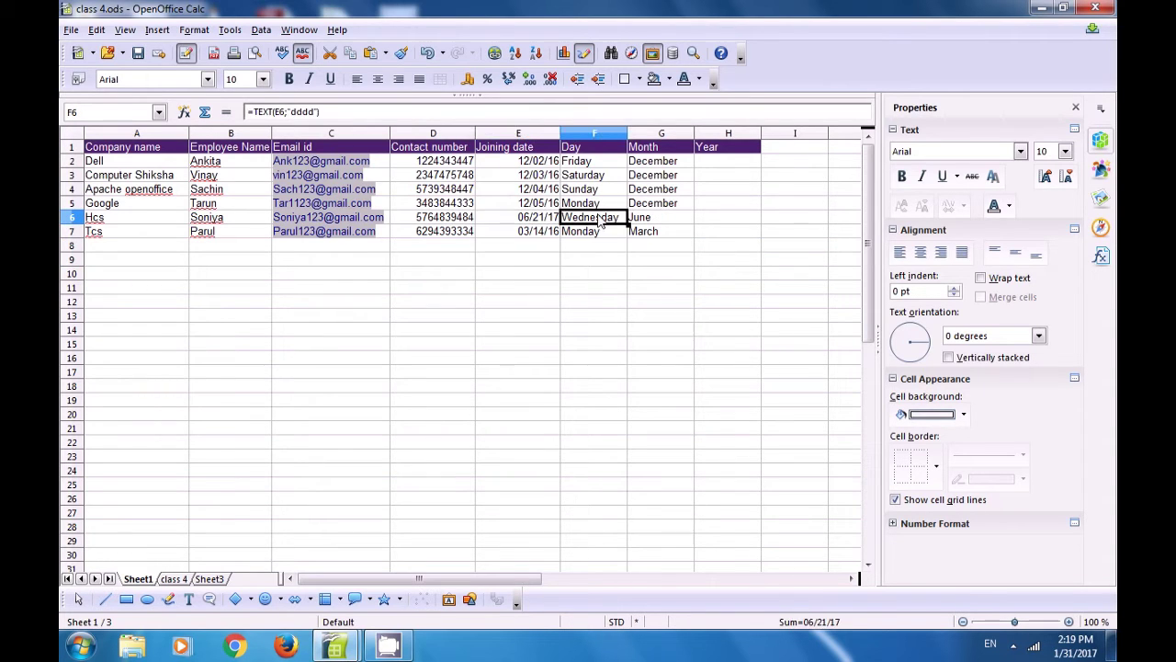
{"action": "left_click", "coordinate": [639, 221]}
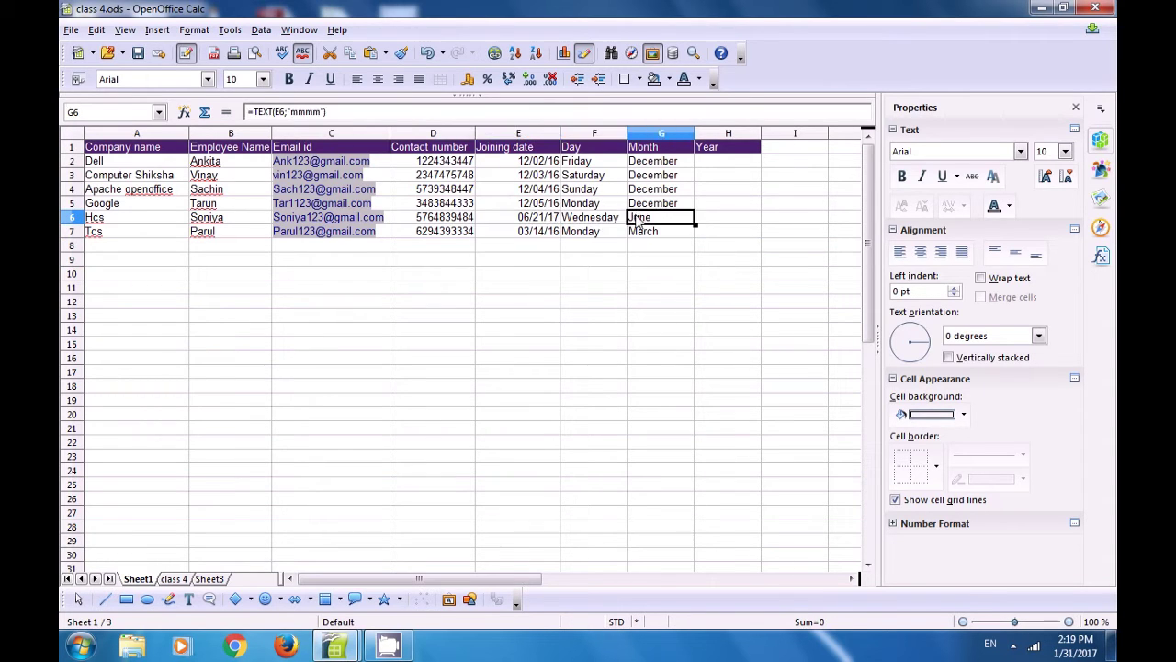
{"action": "left_click", "coordinate": [715, 163]}
Enter =TEXT(E2;"yyyy") in H2 and compare it with the date in E2
{"action": "type", "text": "="}
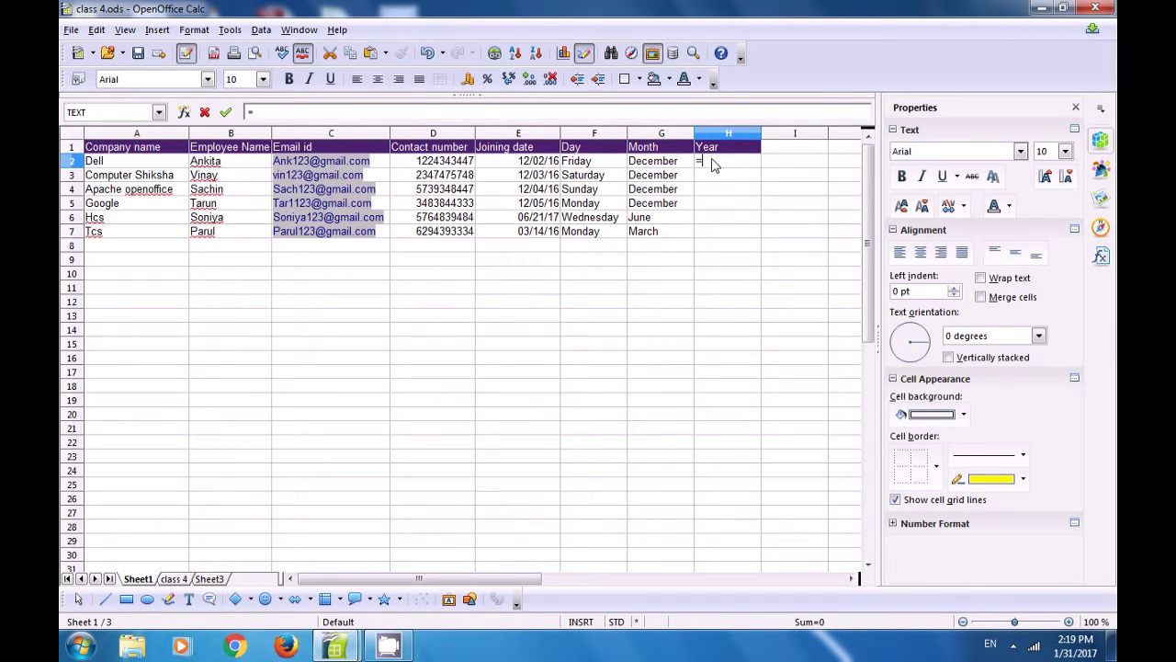
{"action": "type", "text": "text("}
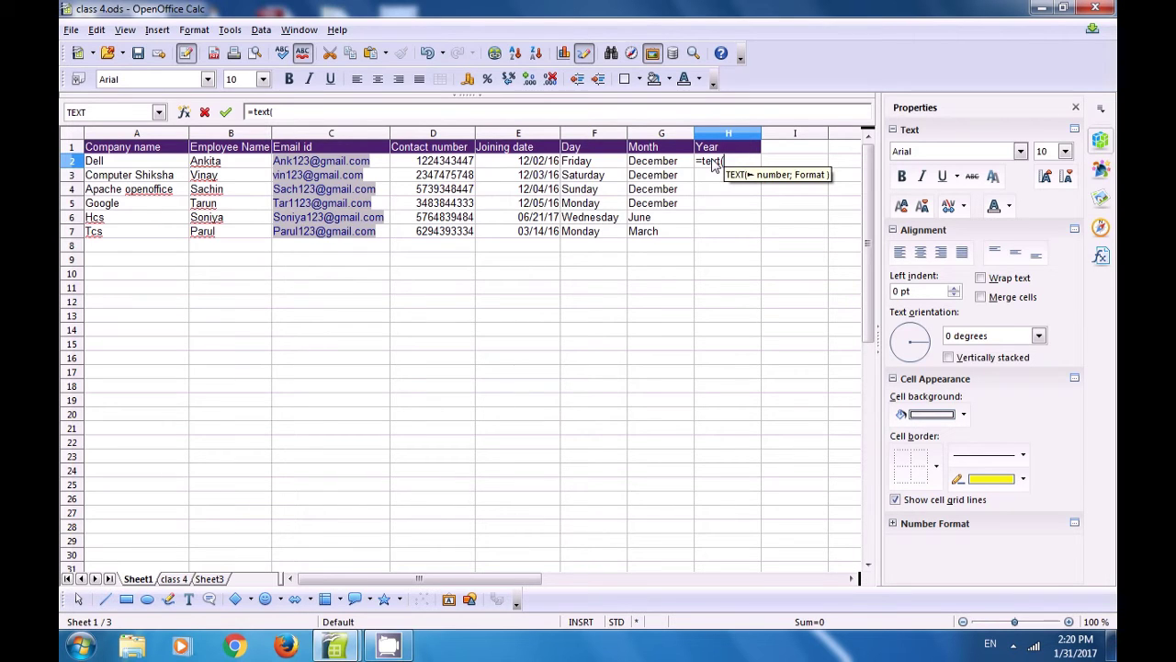
{"action": "left_click", "coordinate": [531, 165]}
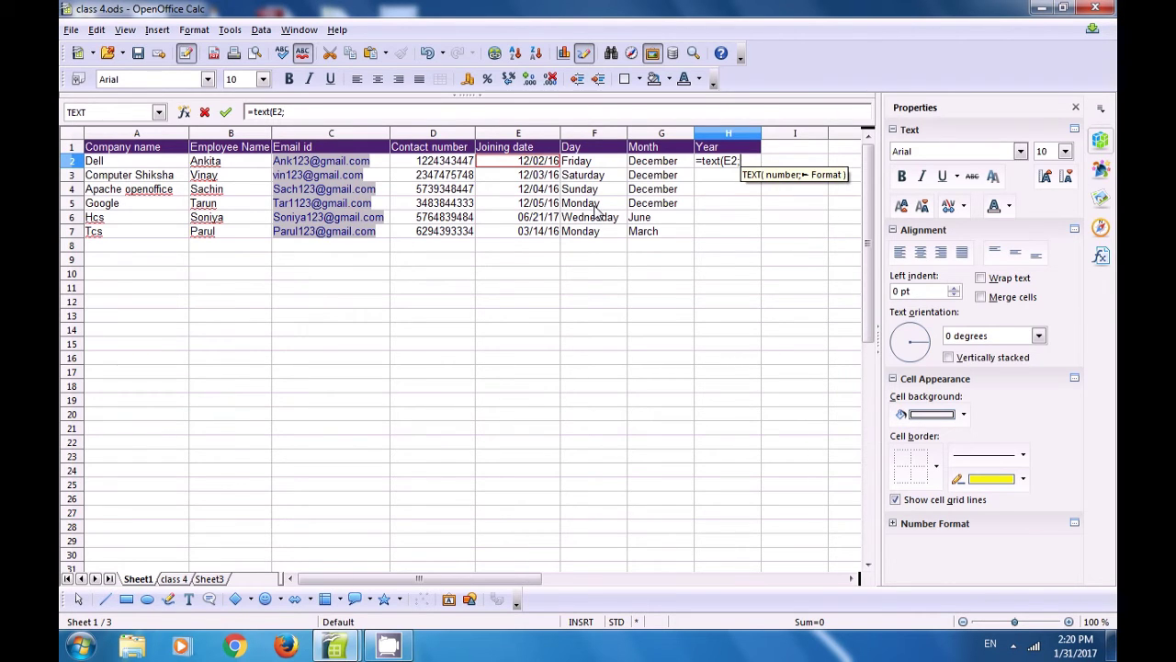
{"action": "type", "text": ";\"y"}
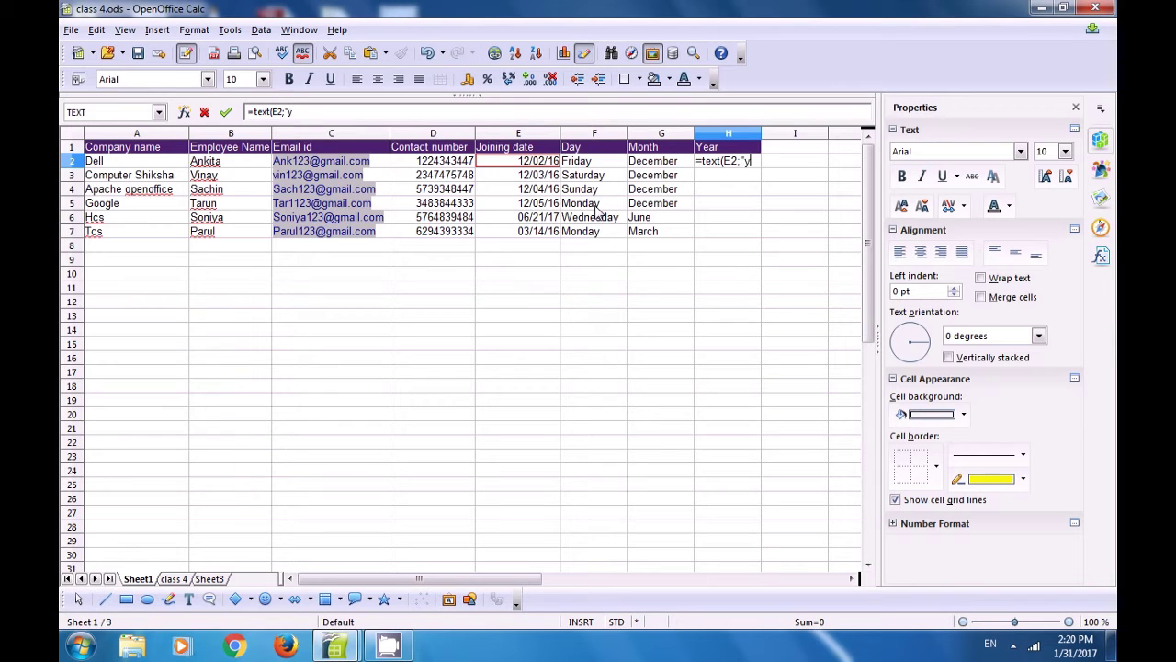
{"action": "type", "text": "yyy\""}
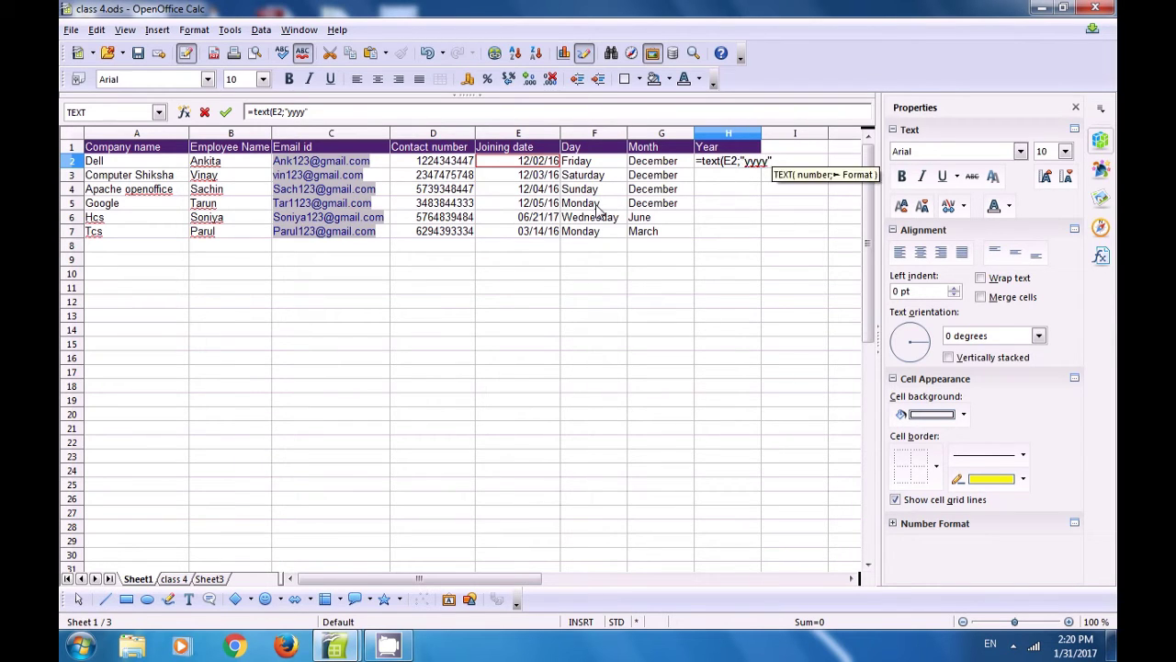
{"action": "type", "text": ")"}
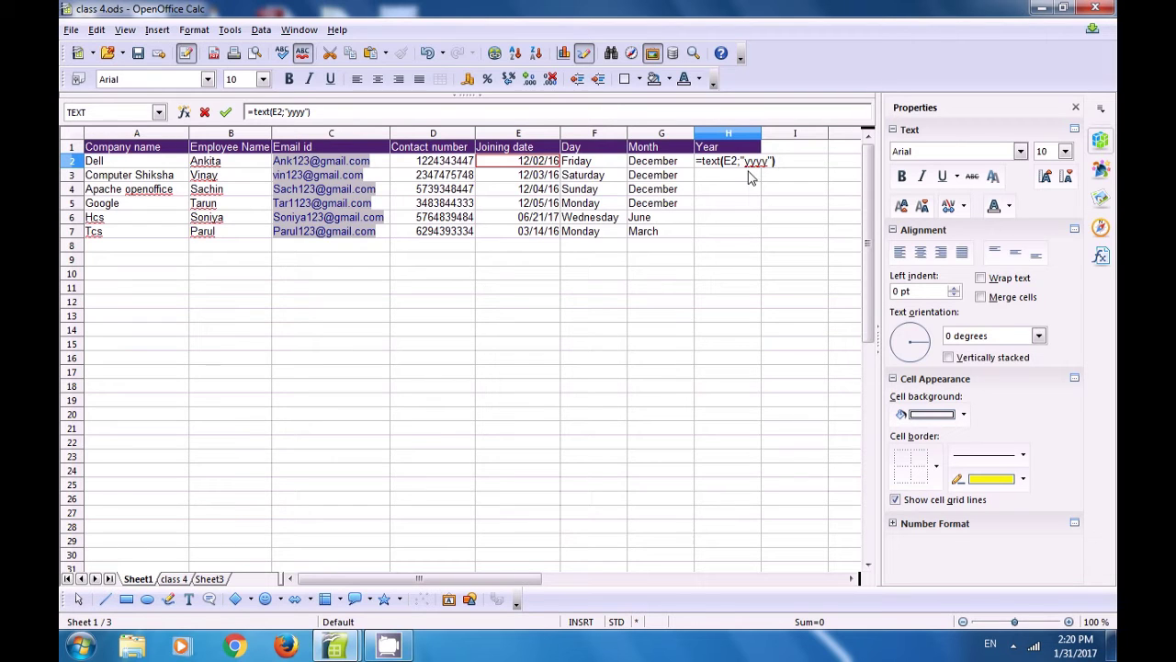
{"action": "key", "text": "Return"}
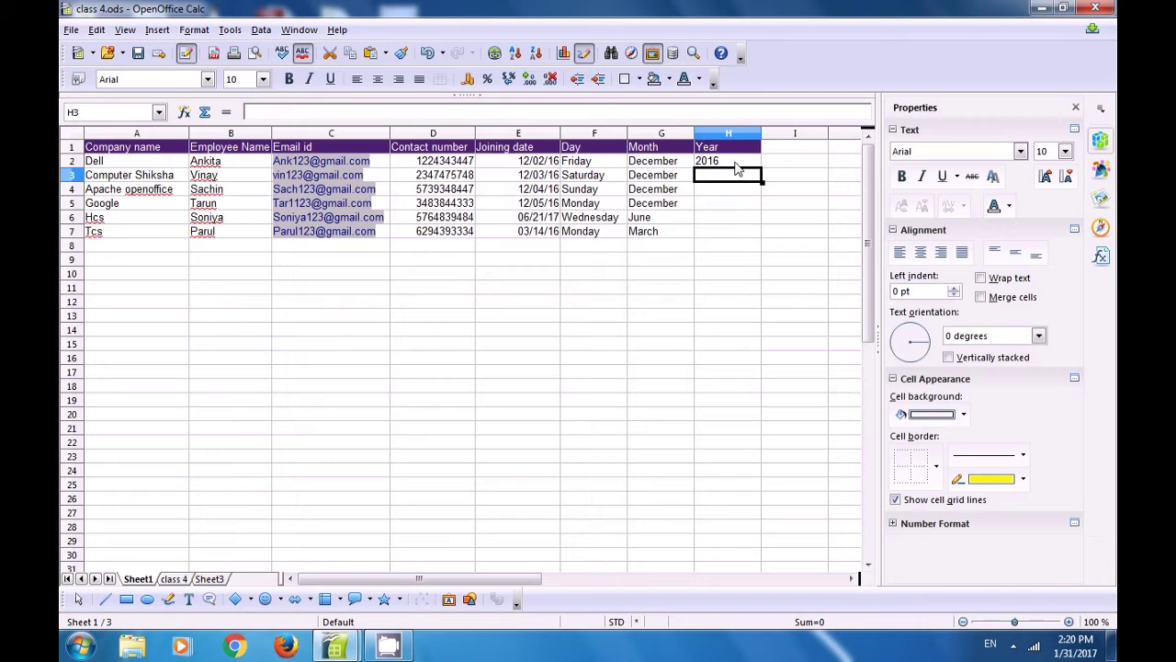
{"action": "left_click", "coordinate": [740, 164]}
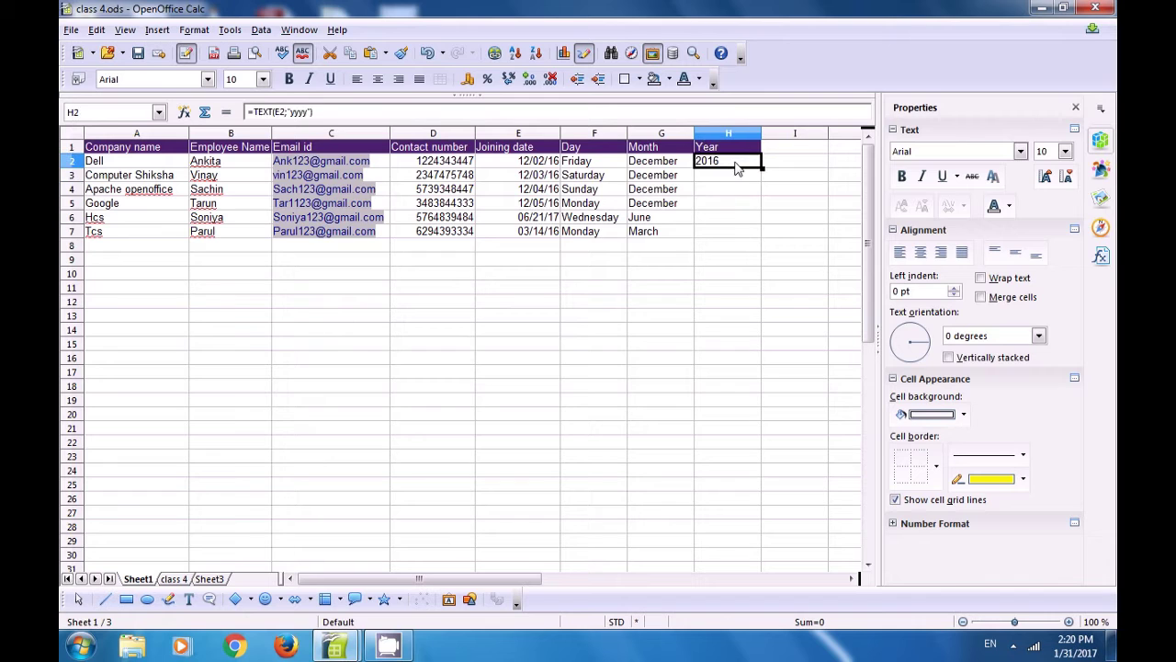
{"action": "left_click", "coordinate": [550, 165]}
{"action": "left_click", "coordinate": [717, 167]}
Copy the year formula down to H7 and check the Hcs row shows 2017
{"action": "double_click", "coordinate": [762, 179]}
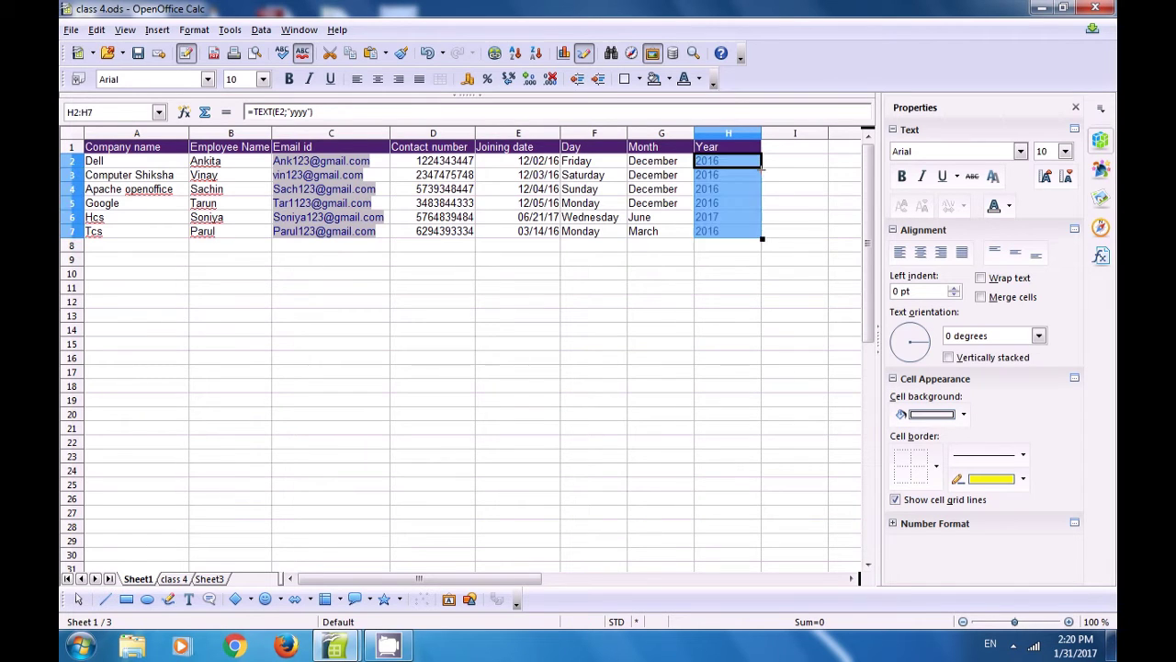
{"action": "left_click", "coordinate": [733, 261]}
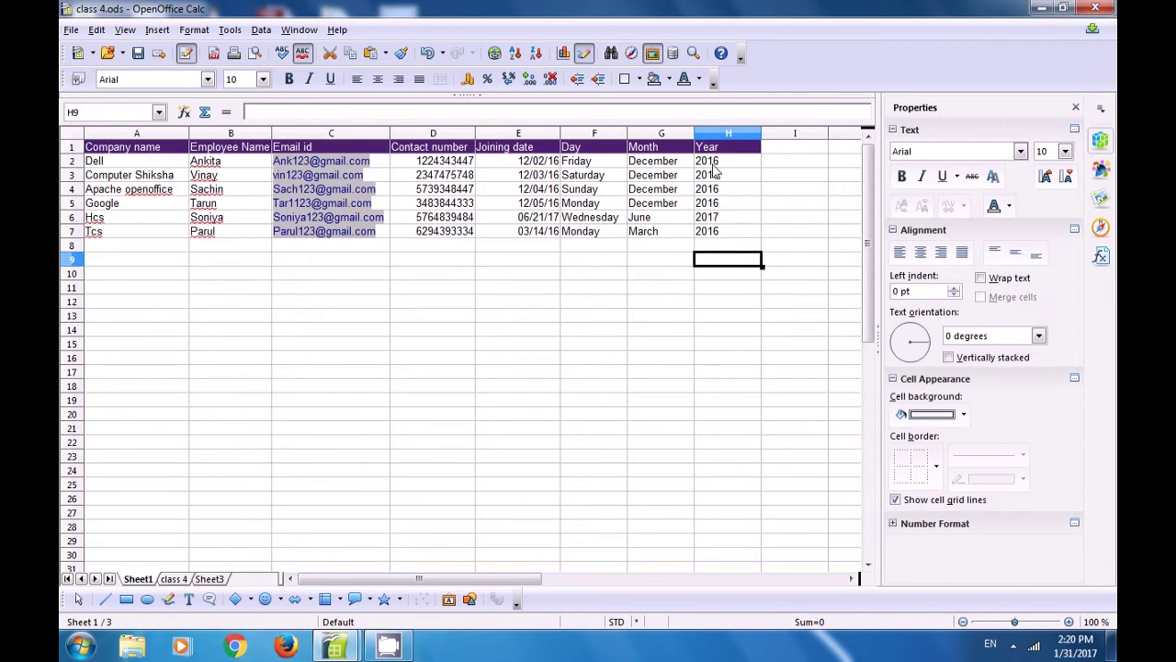
{"action": "left_click", "coordinate": [718, 236]}
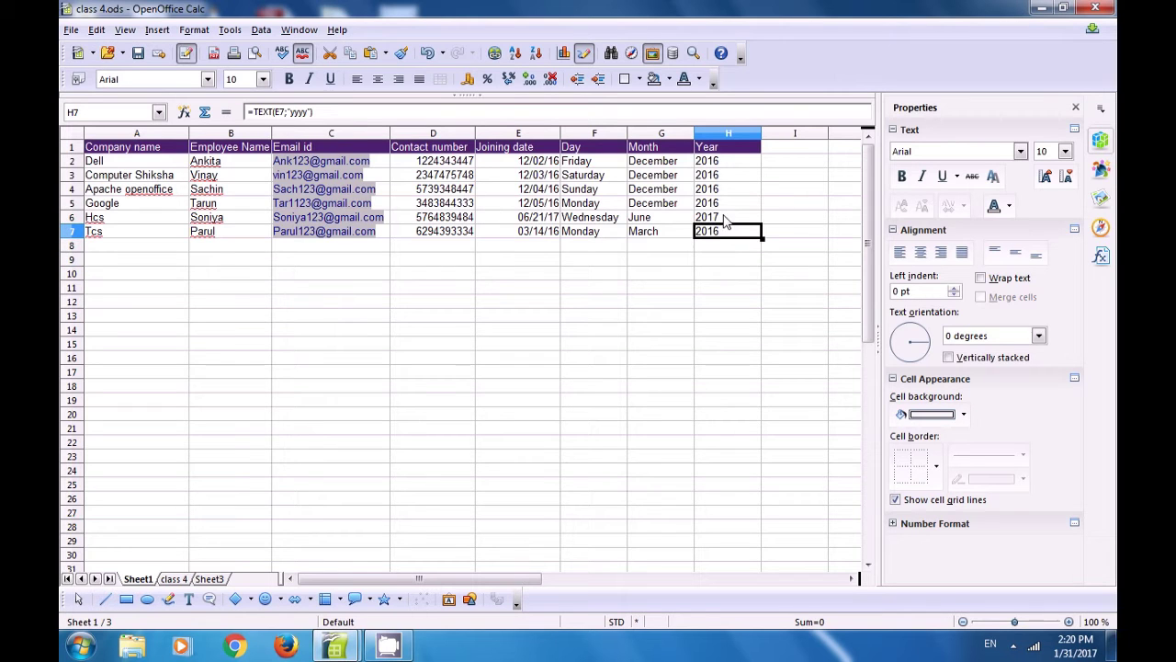
{"action": "left_click", "coordinate": [713, 221]}
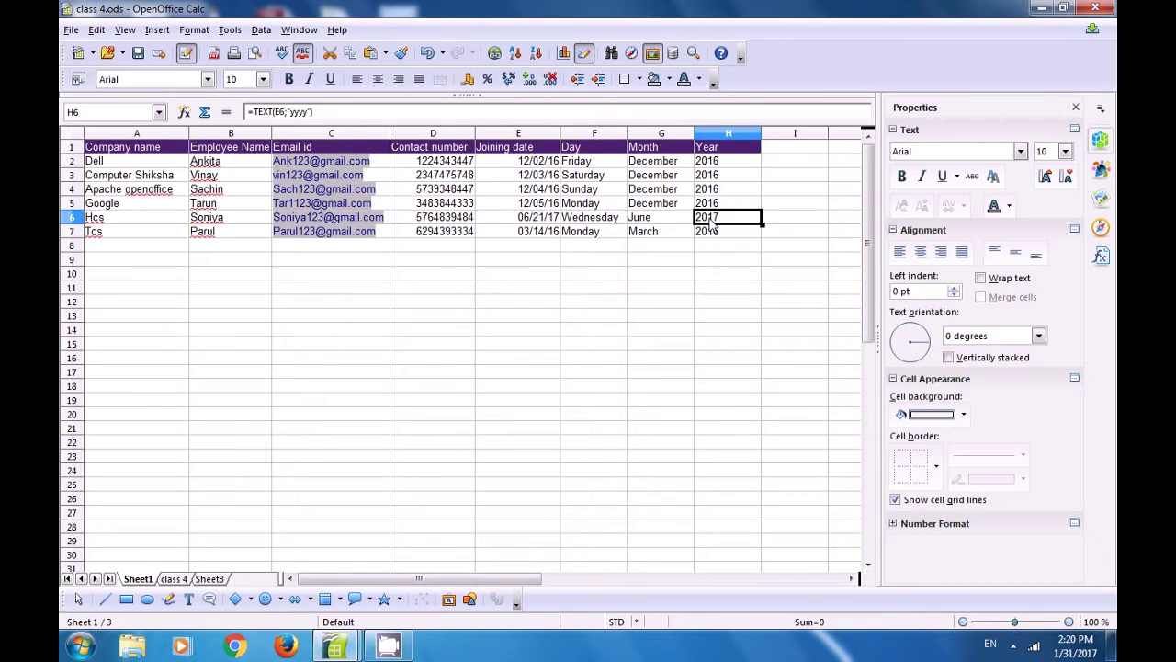
{"action": "left_click", "coordinate": [546, 222]}
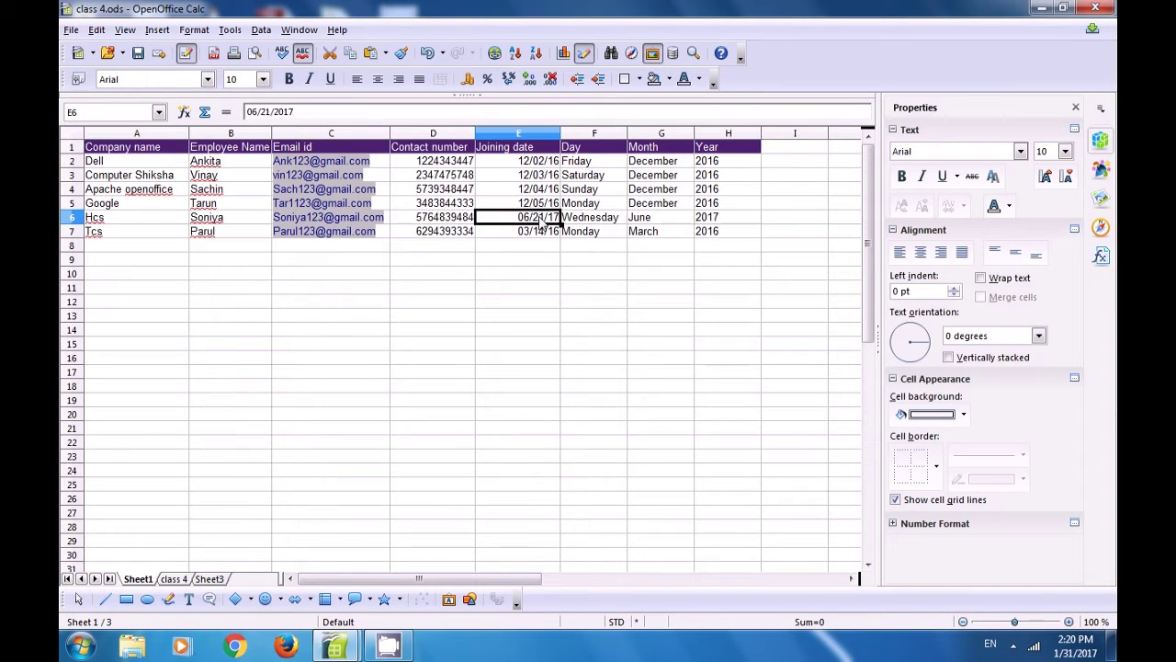
{"action": "left_click", "coordinate": [705, 222]}
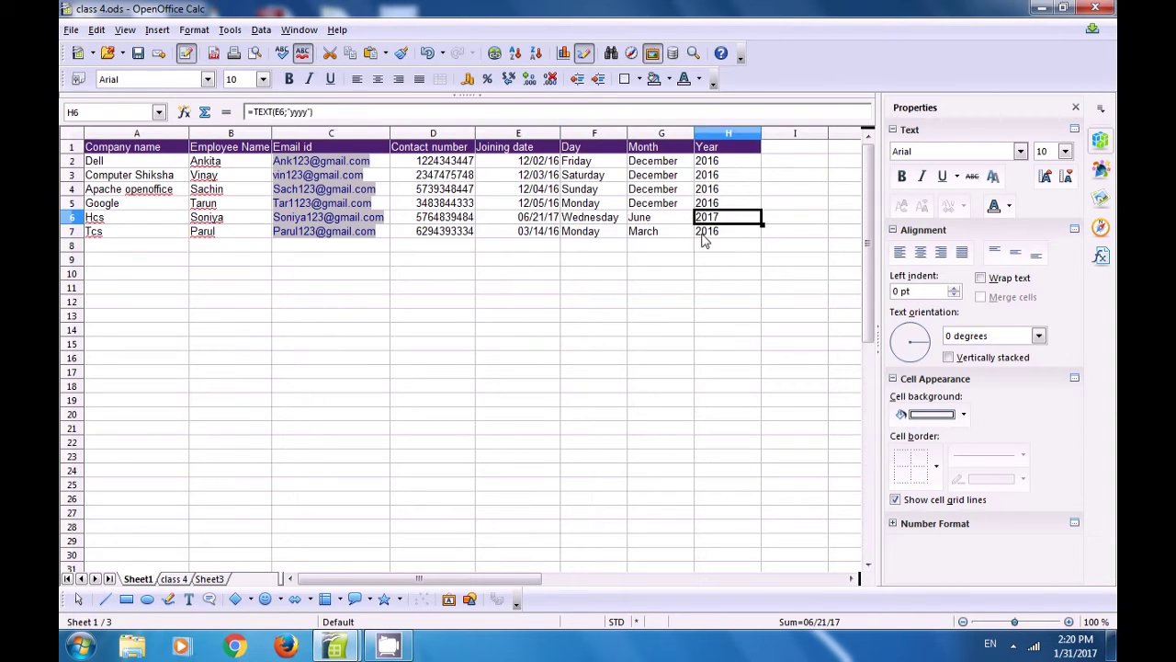
Go to an empty cell on the class 4 sheet with date 03/03/17 and month 3
{"action": "left_click", "coordinate": [698, 332]}
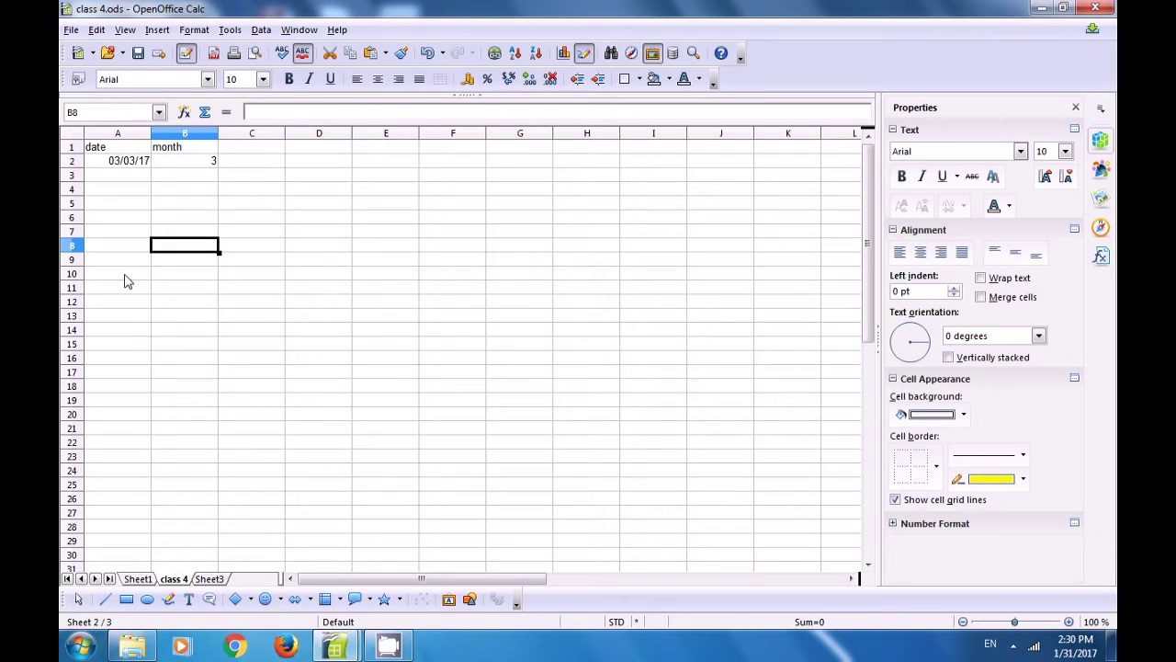
Add a 'weekday' heading in C1 and enter =weekday(5-5-2008;1) in C2
{"action": "left_click", "coordinate": [246, 150]}
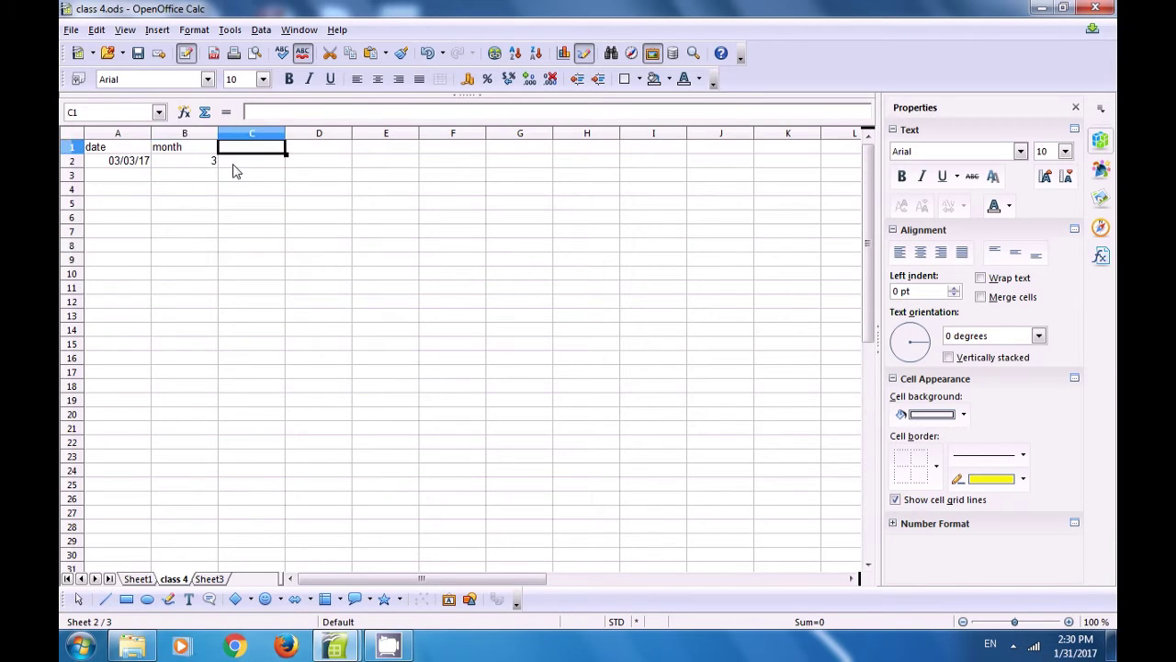
{"action": "type", "text": "w"}
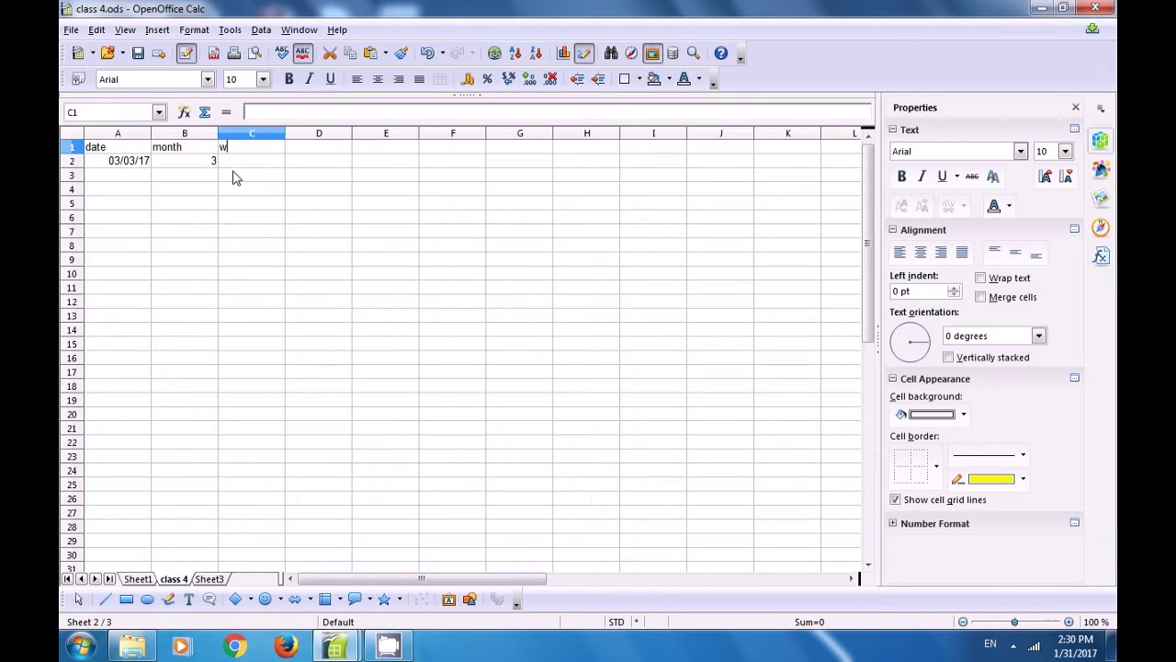
{"action": "type", "text": "eekday"}
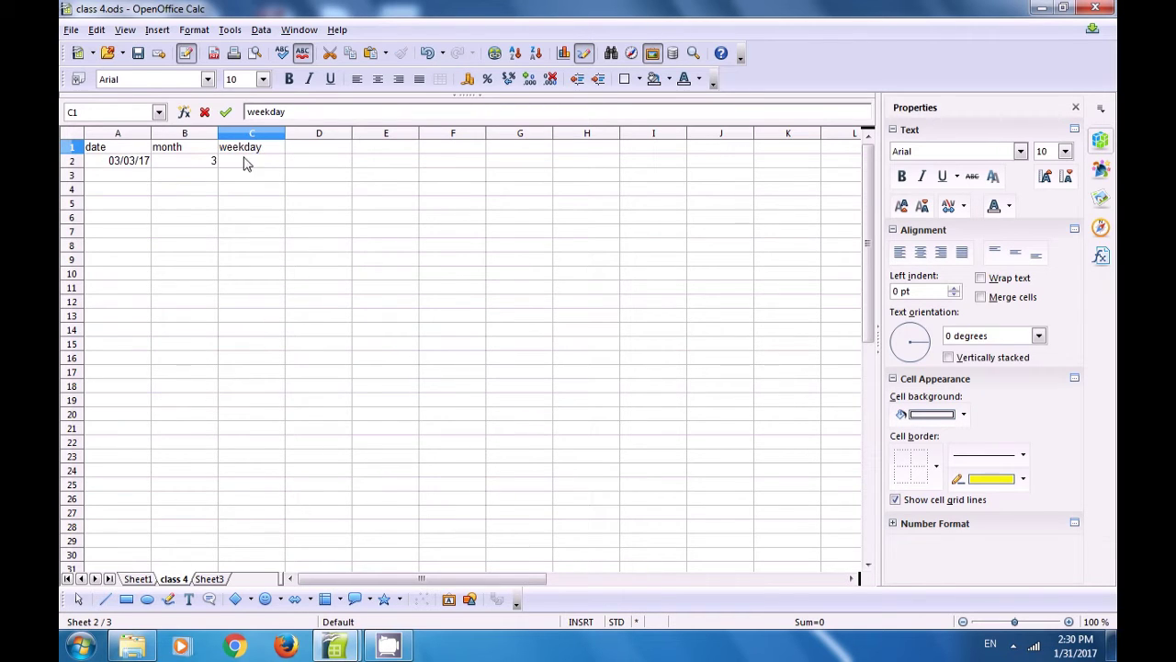
{"action": "left_click", "coordinate": [246, 162]}
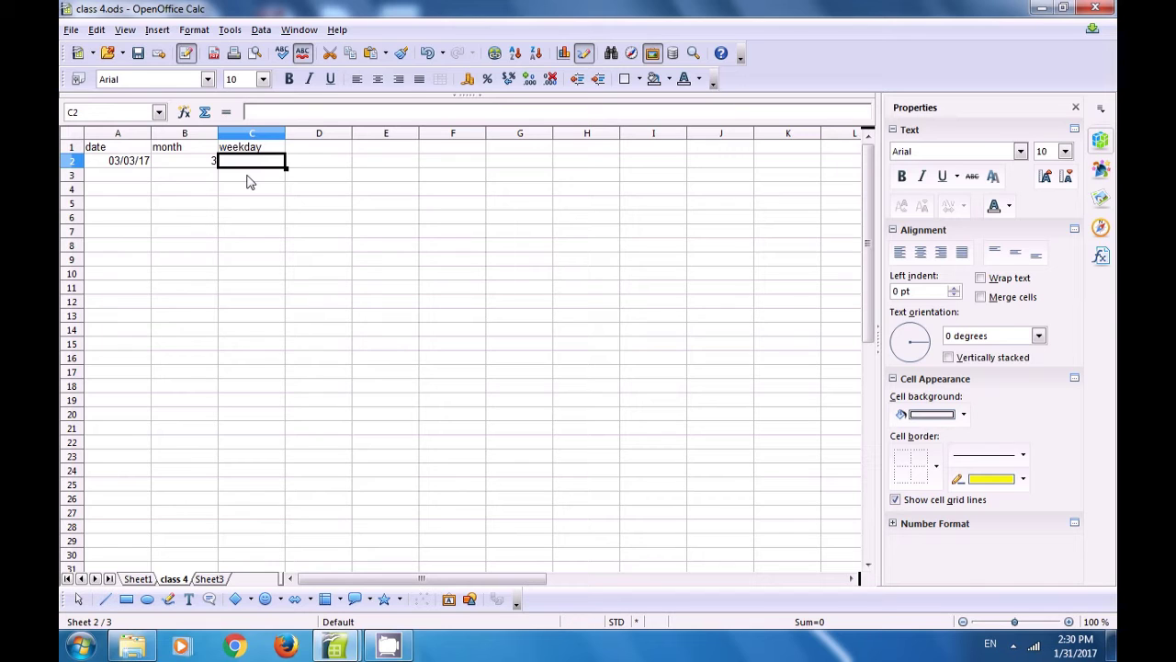
{"action": "type", "text": "="}
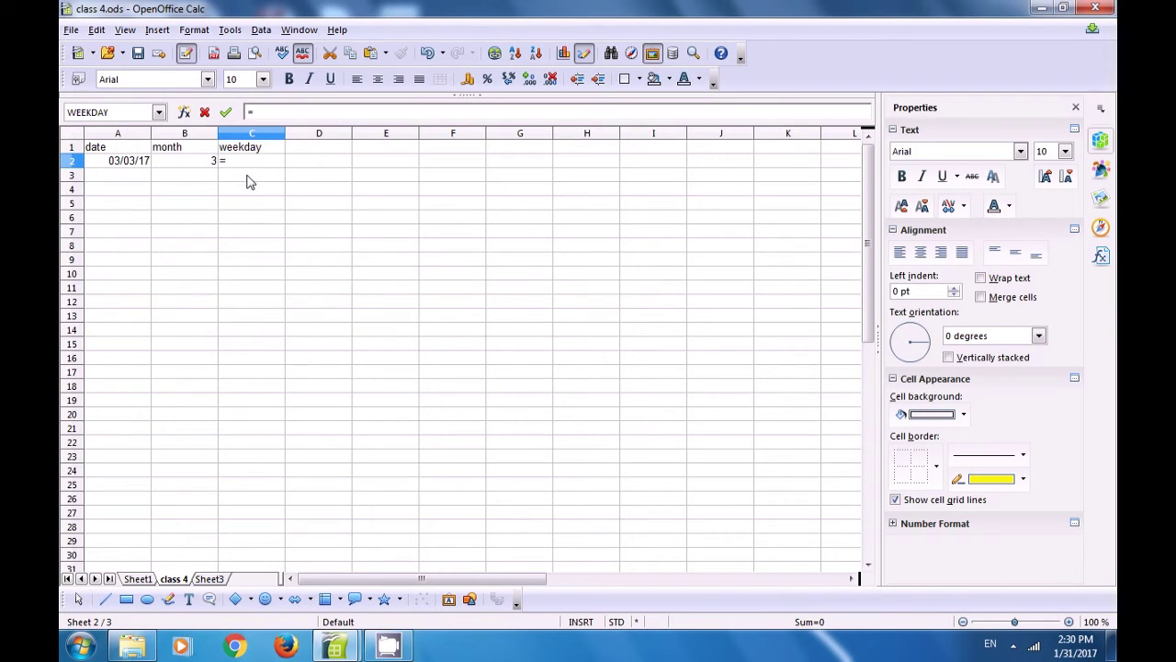
{"action": "type", "text": "weekday"}
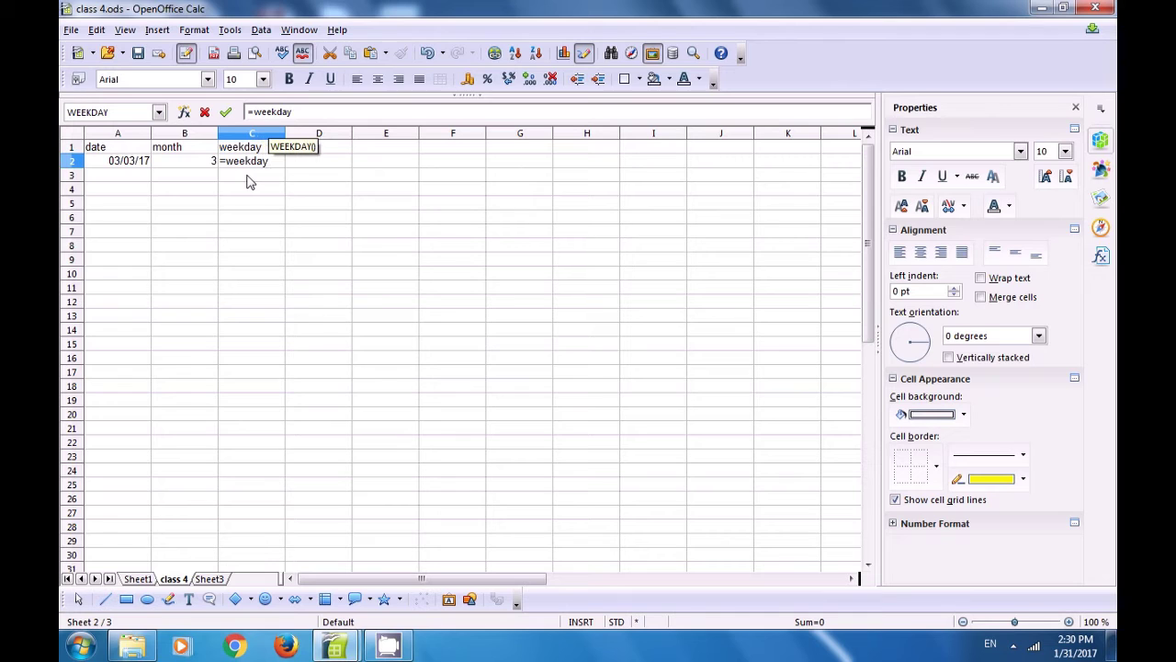
{"action": "type", "text": "("}
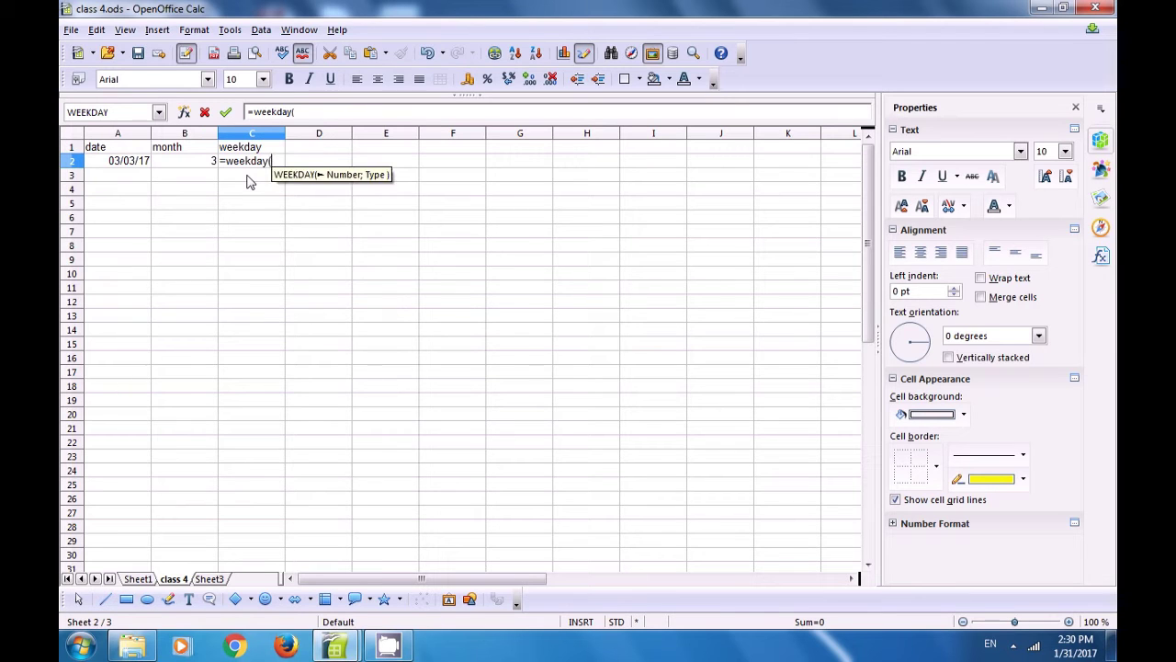
{"action": "type", "text": "5-5-"}
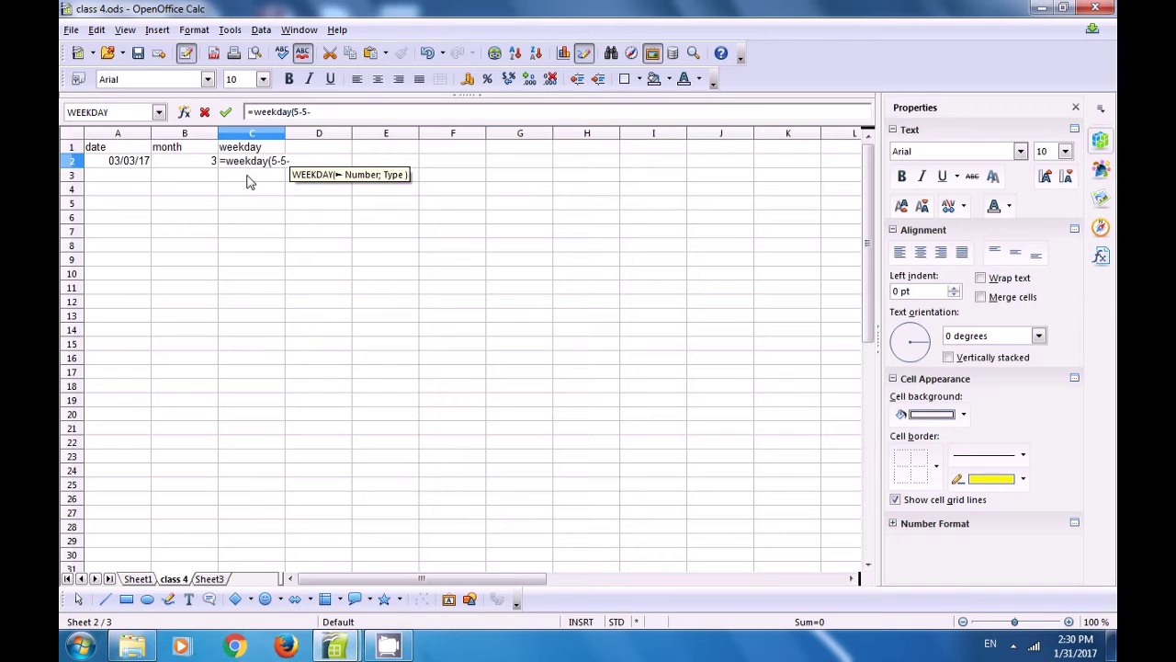
{"action": "type", "text": "200"}
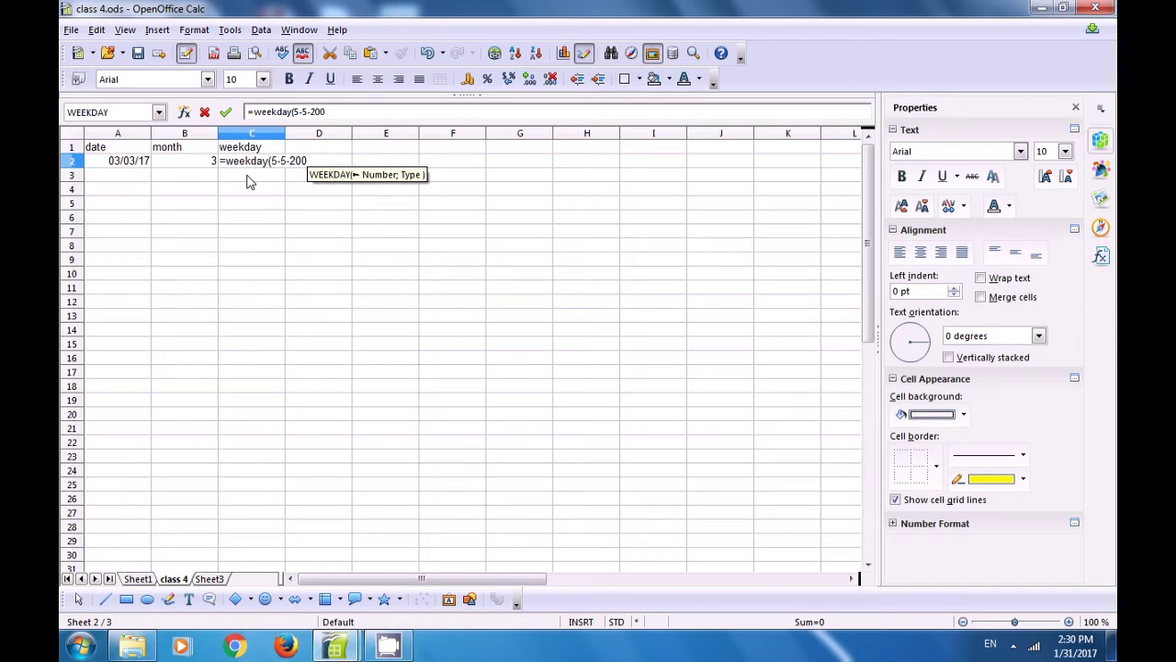
{"action": "type", "text": "8"}
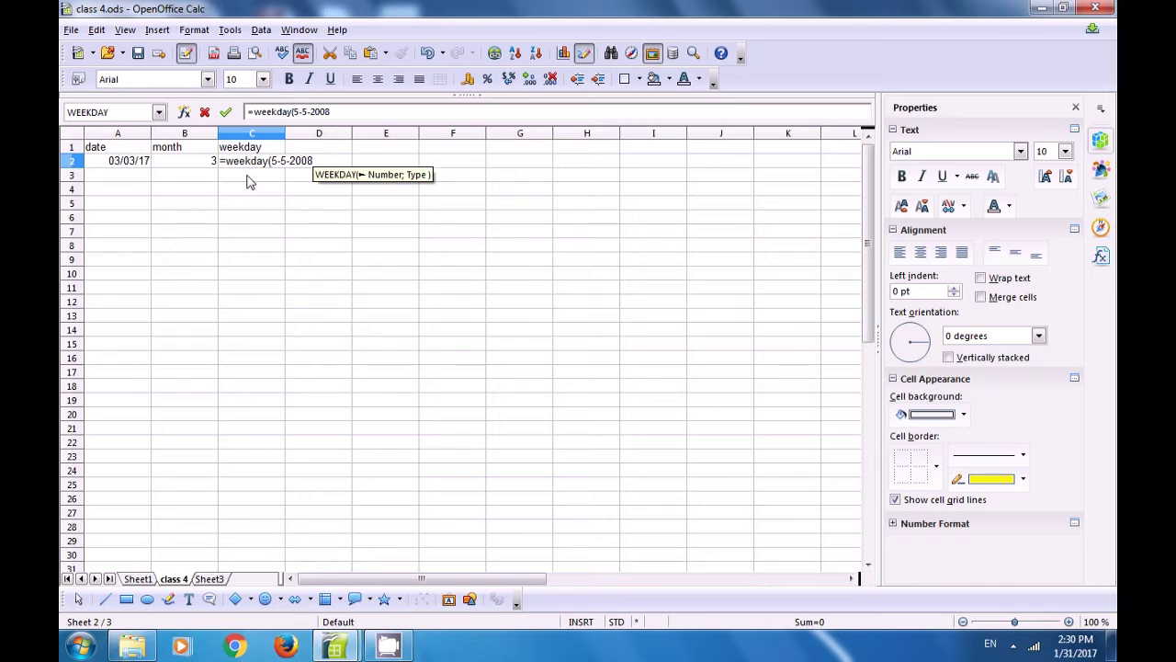
{"action": "type", "text": ";"}
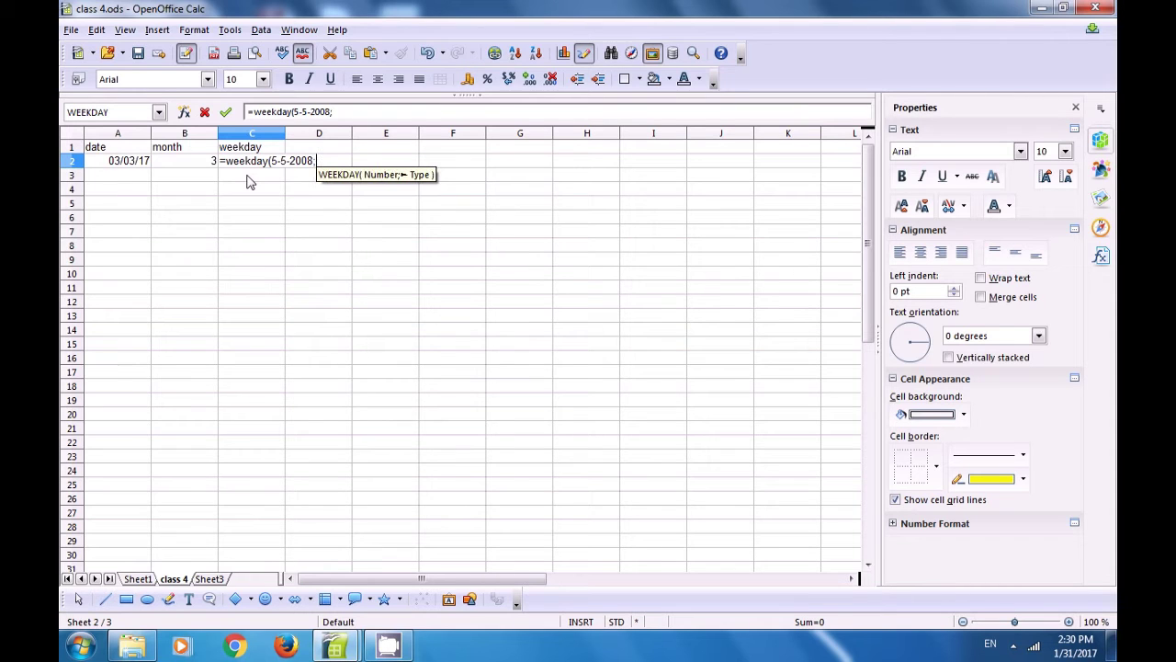
{"action": "type", "text": "1"}
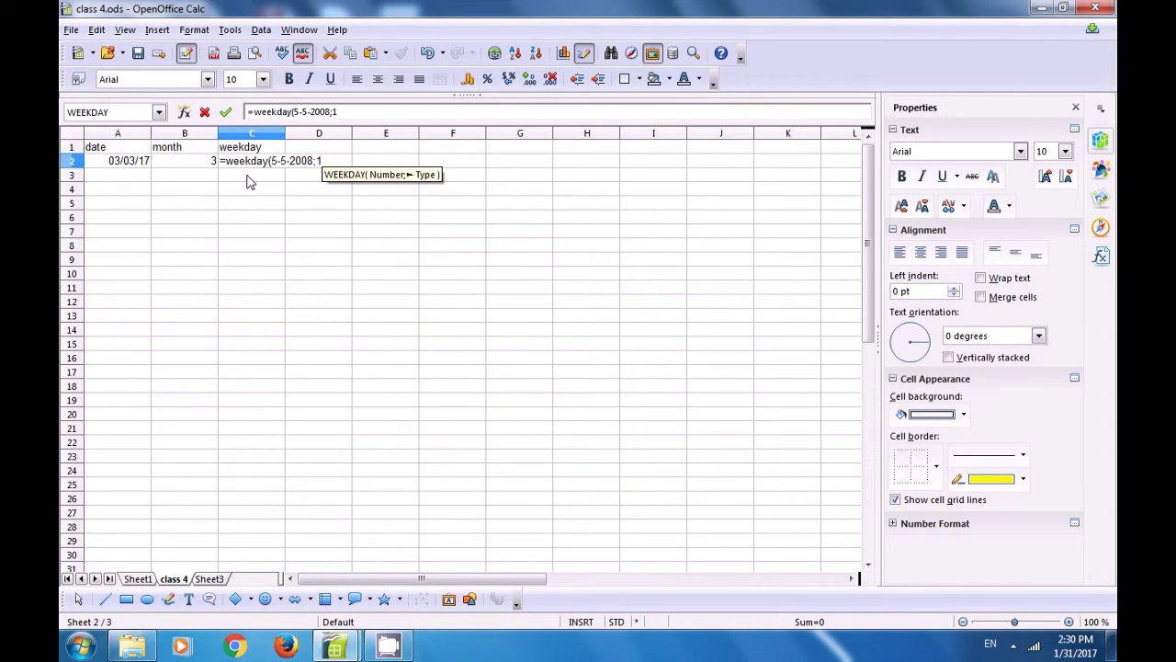
{"action": "type", "text": ")"}
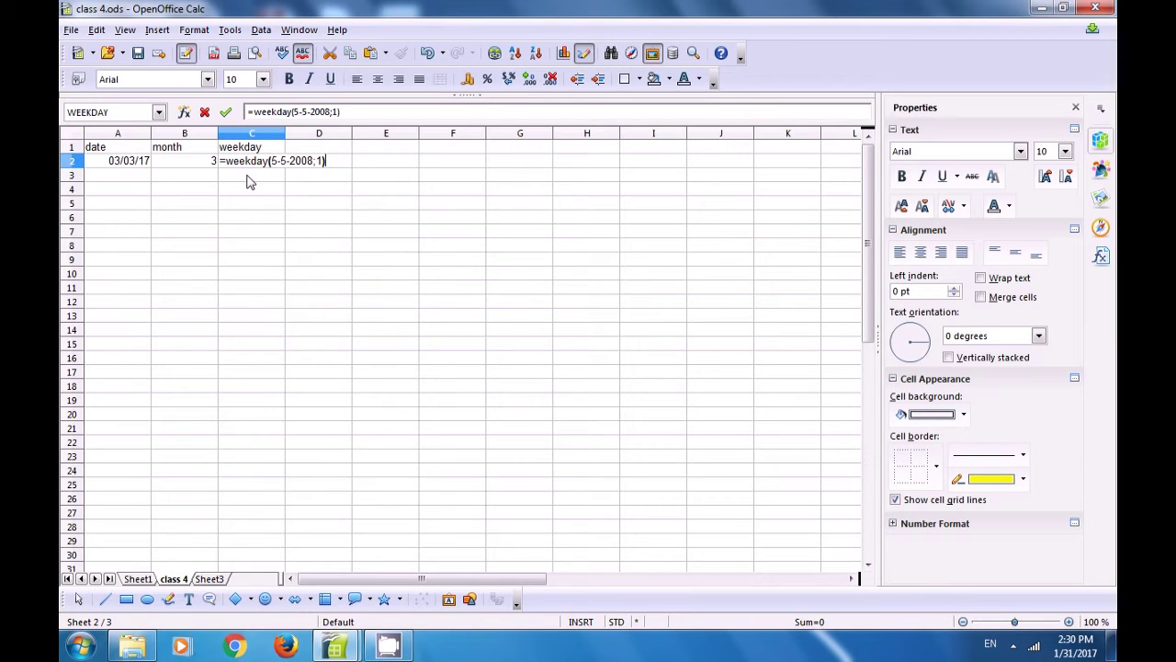
{"action": "key", "text": "Return"}
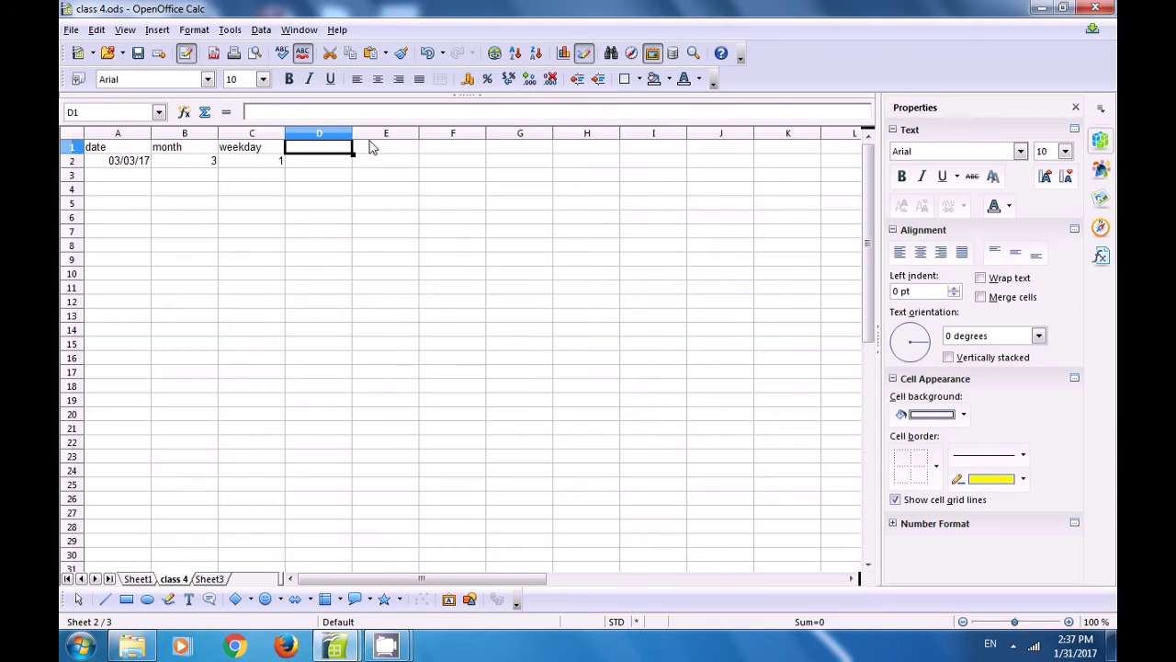
{"action": "left_click", "coordinate": [377, 150]}
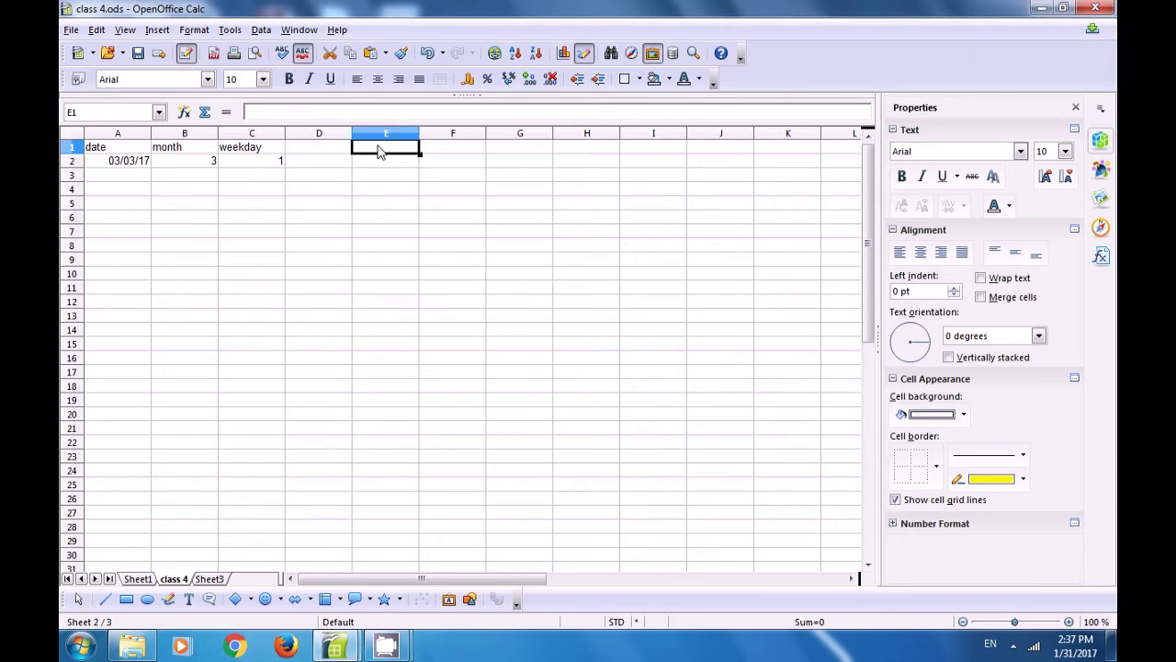
Type the heading 'week count' in E1
{"action": "type", "text": "="}
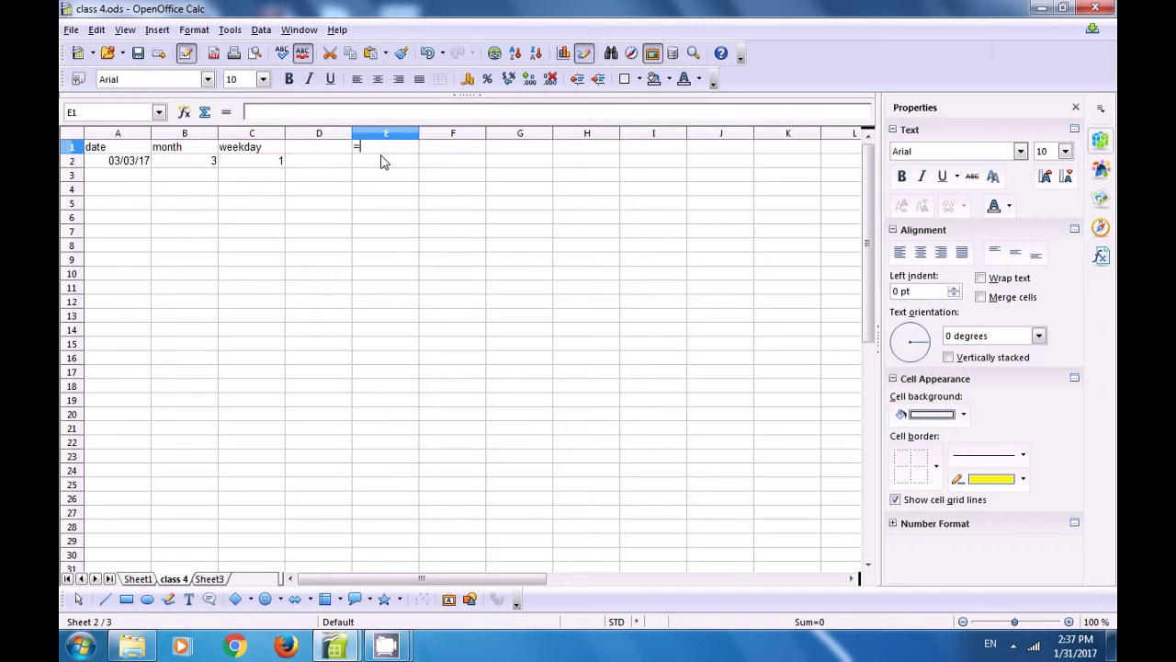
{"action": "type", "text": "wee"}
{"action": "key", "text": "BackSpace"}
{"action": "key", "text": "BackSpace"}
{"action": "key", "text": "BackSpace"}
{"action": "key", "text": "BackSpace"}
{"action": "type", "text": "week"}
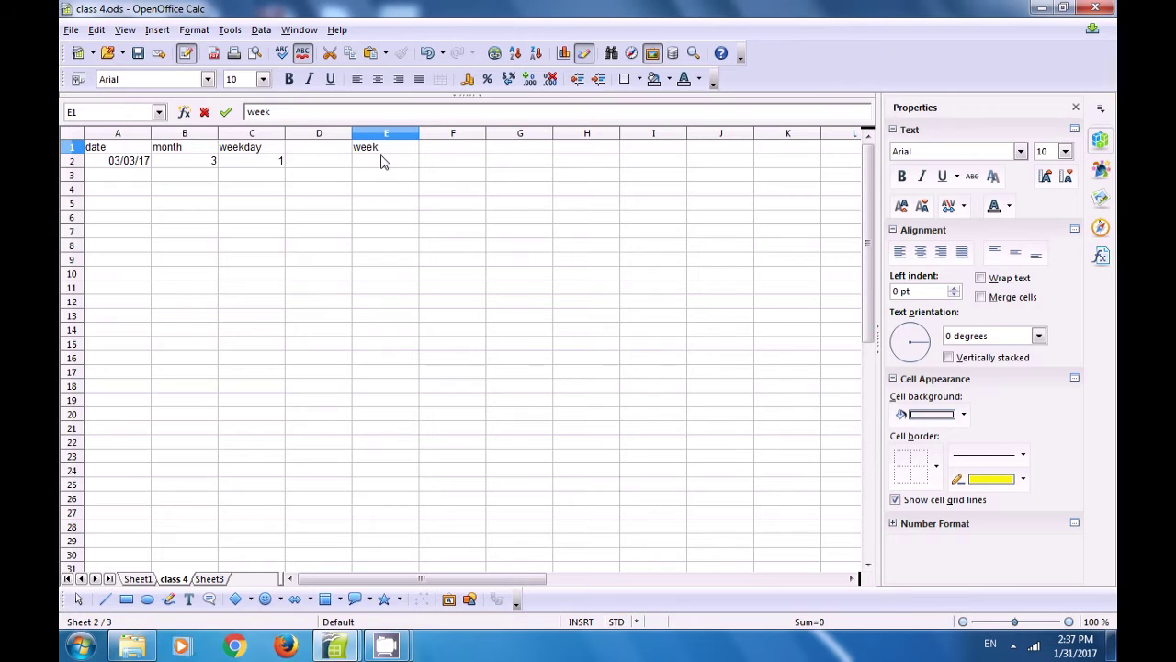
{"action": "type", "text": " count"}
{"action": "key", "text": "Return"}
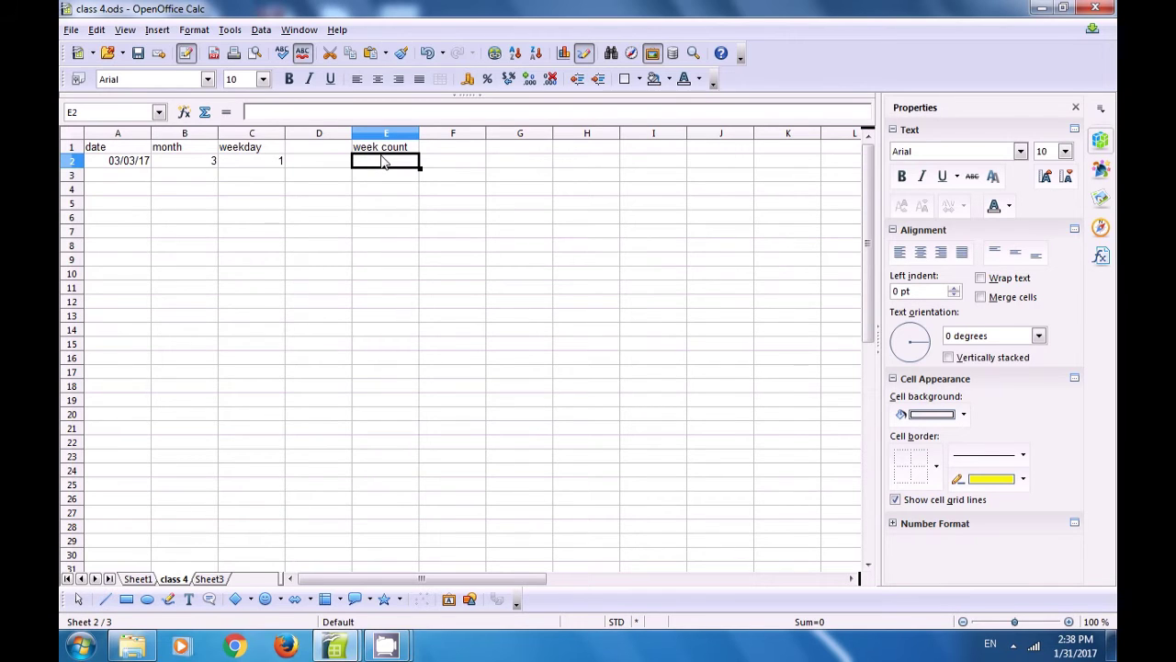
{"action": "key", "text": "Up"}
{"action": "key", "text": "Down"}
Enter =WEEKSINYEAR(1997) in E2 so it shows 52
{"action": "type", "text": "="}
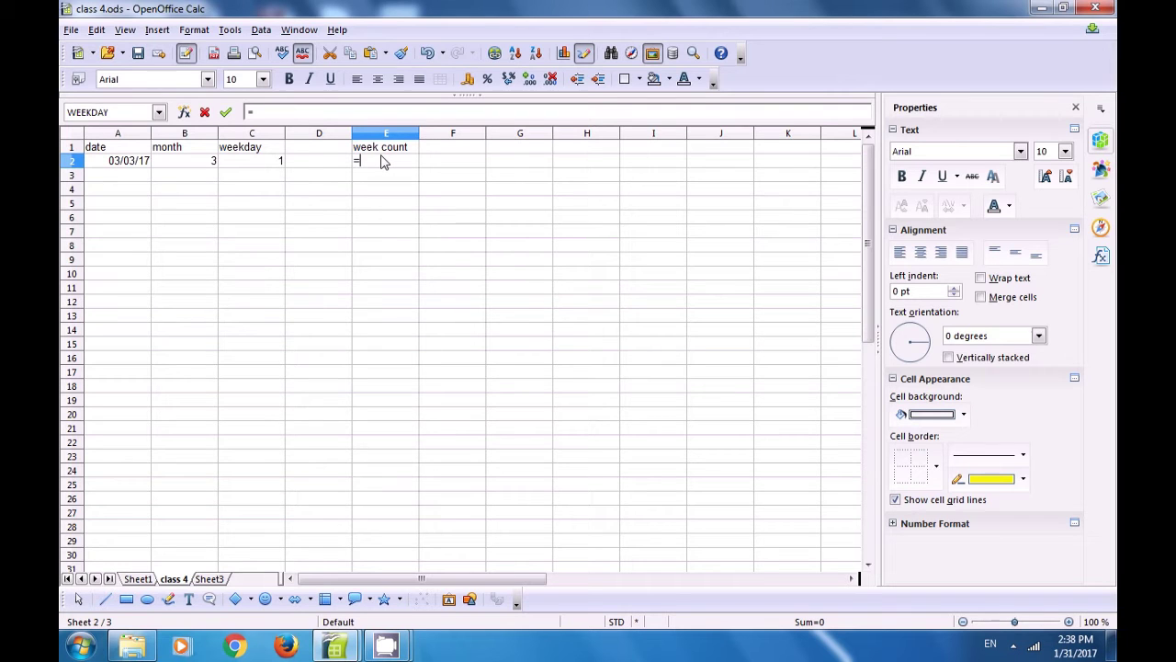
{"action": "type", "text": "wee"}
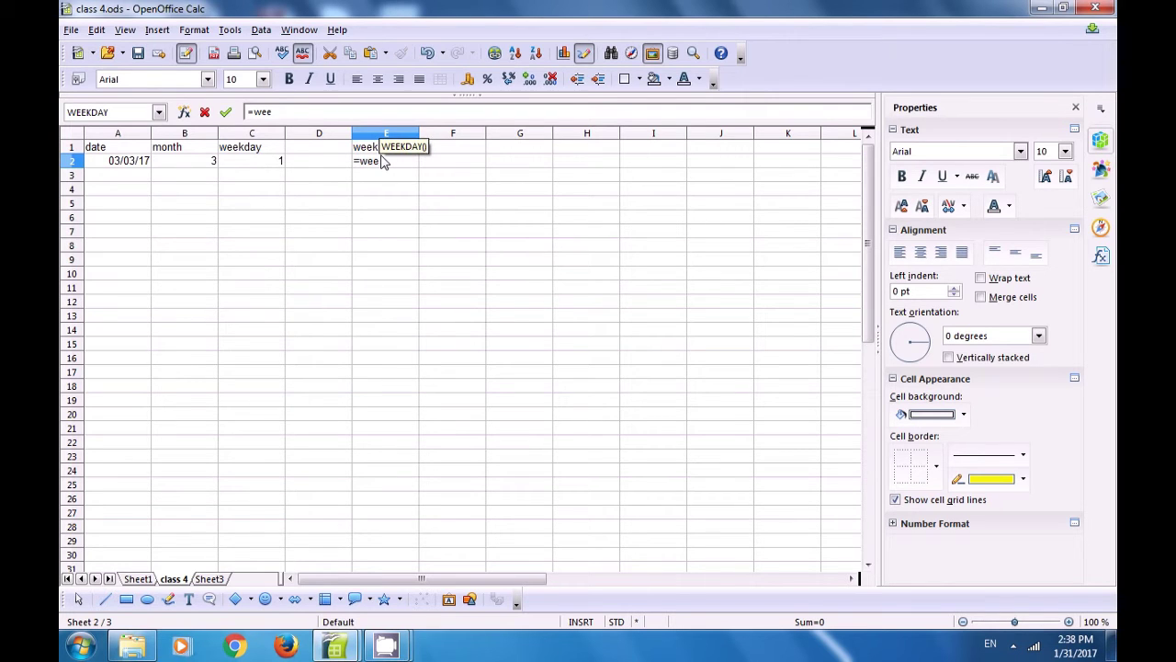
{"action": "type", "text": "k"}
{"action": "key", "text": "BackSpace"}
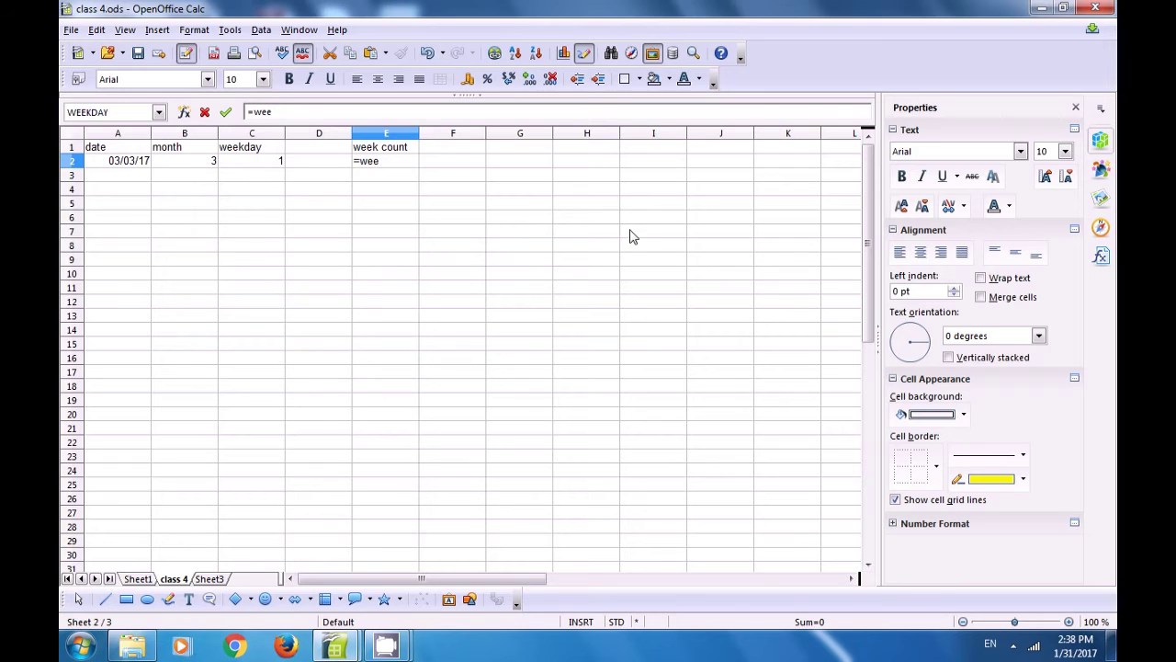
{"action": "type", "text": "ksday("}
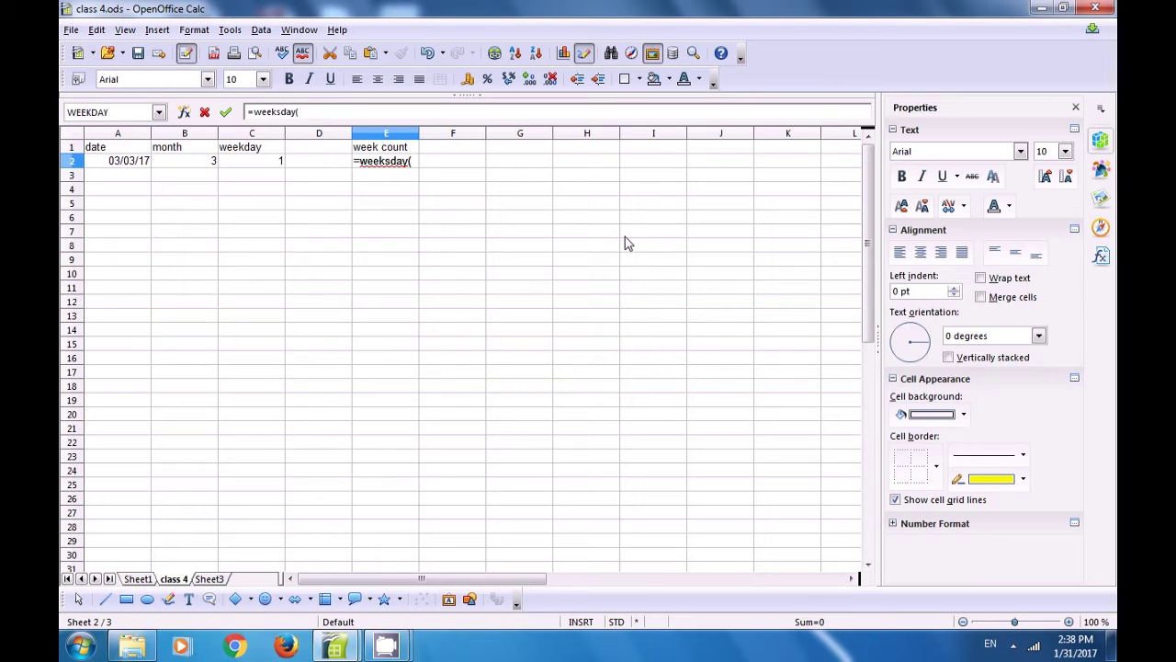
{"action": "key", "text": "BackSpace"}
{"action": "key", "text": "BackSpace"}
{"action": "key", "text": "BackSpace"}
{"action": "key", "text": "BackSpace"}
{"action": "key", "text": "BackSpace"}
{"action": "type", "text": "a"}
{"action": "key", "text": "BackSpace"}
{"action": "type", "text": "sday"}
{"action": "key", "text": "BackSpace"}
{"action": "key", "text": "BackSpace"}
{"action": "key", "text": "BackSpace"}
{"action": "type", "text": "inyear("}
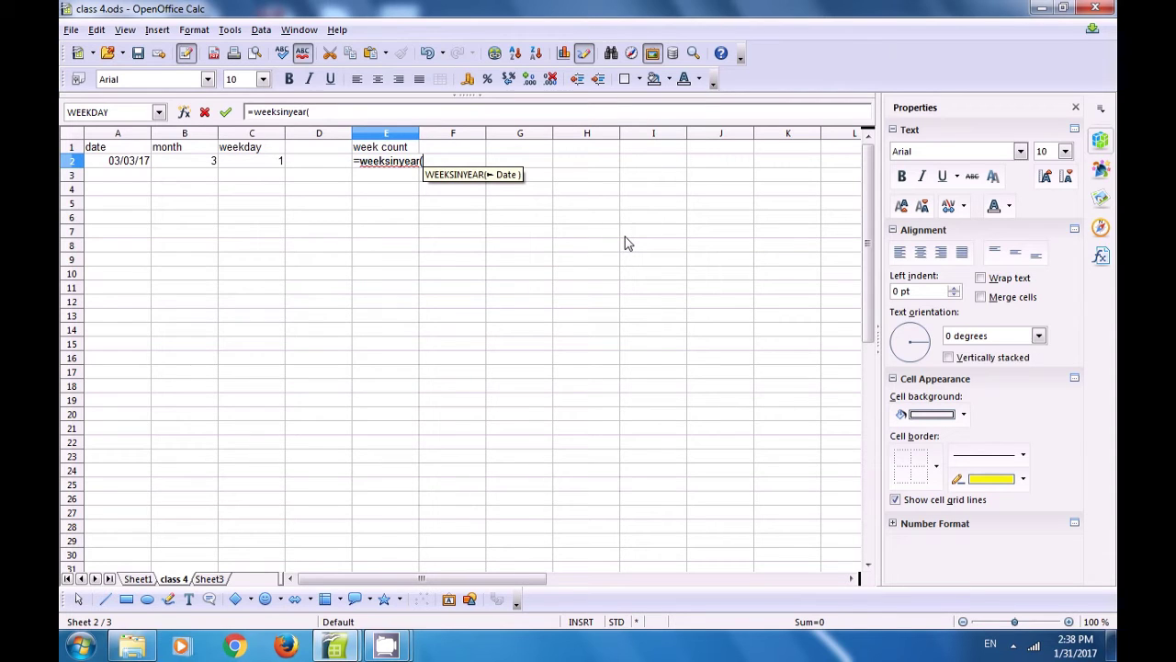
{"action": "type", "text": "199"}
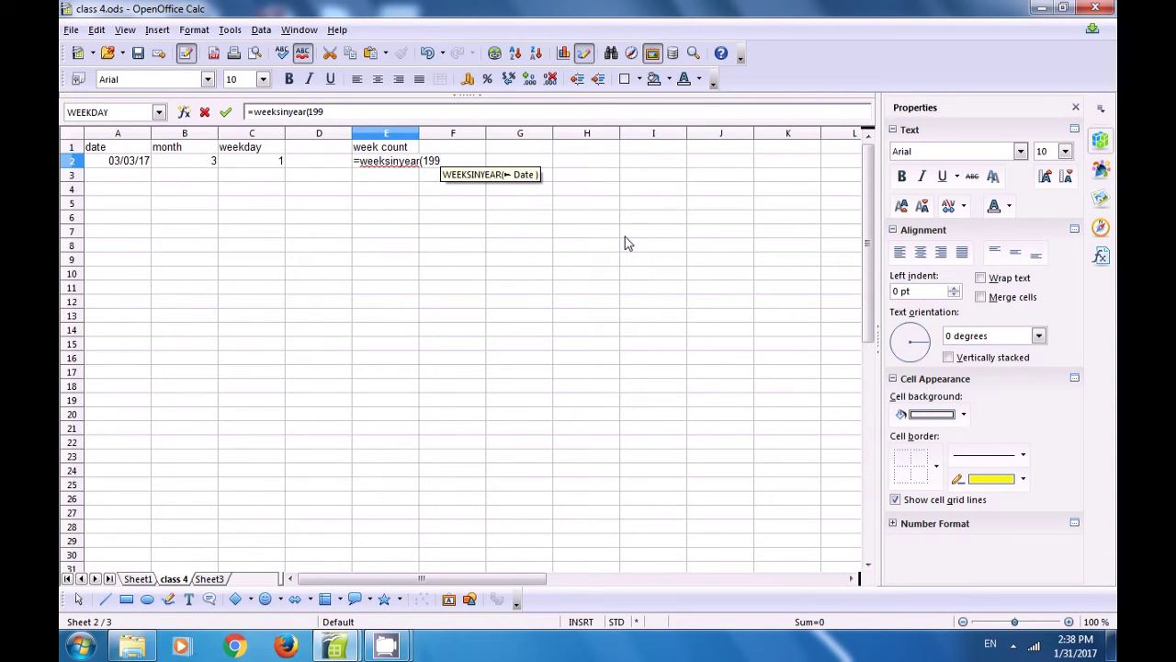
{"action": "type", "text": "7"}
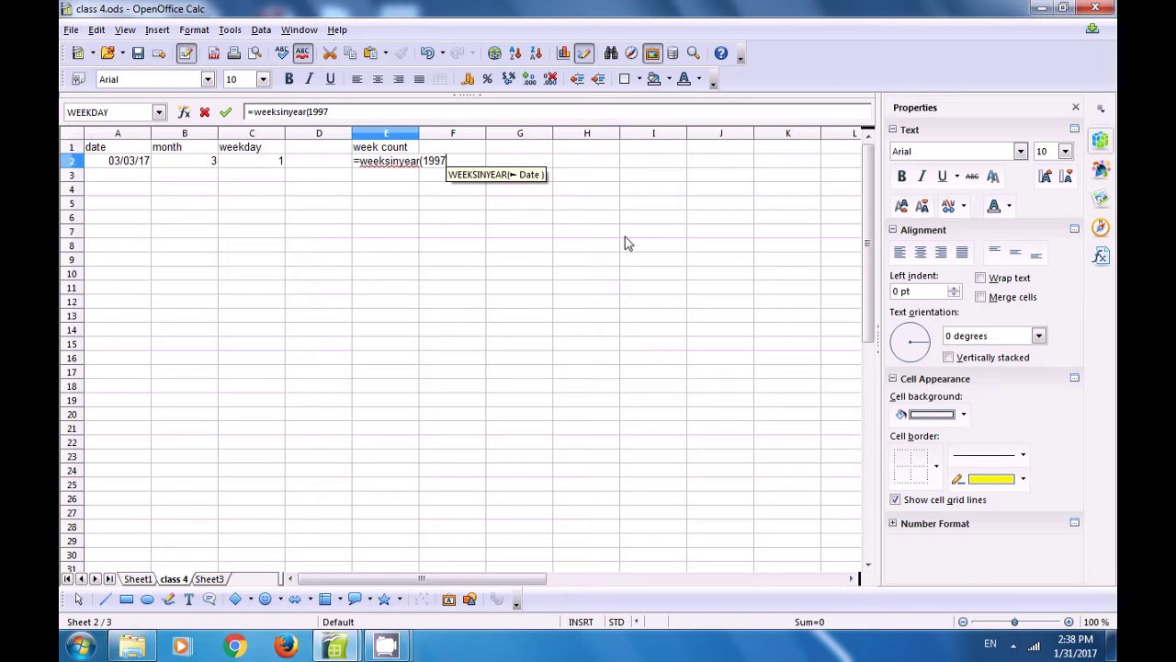
{"action": "type", "text": ")"}
{"action": "key", "text": "Return"}
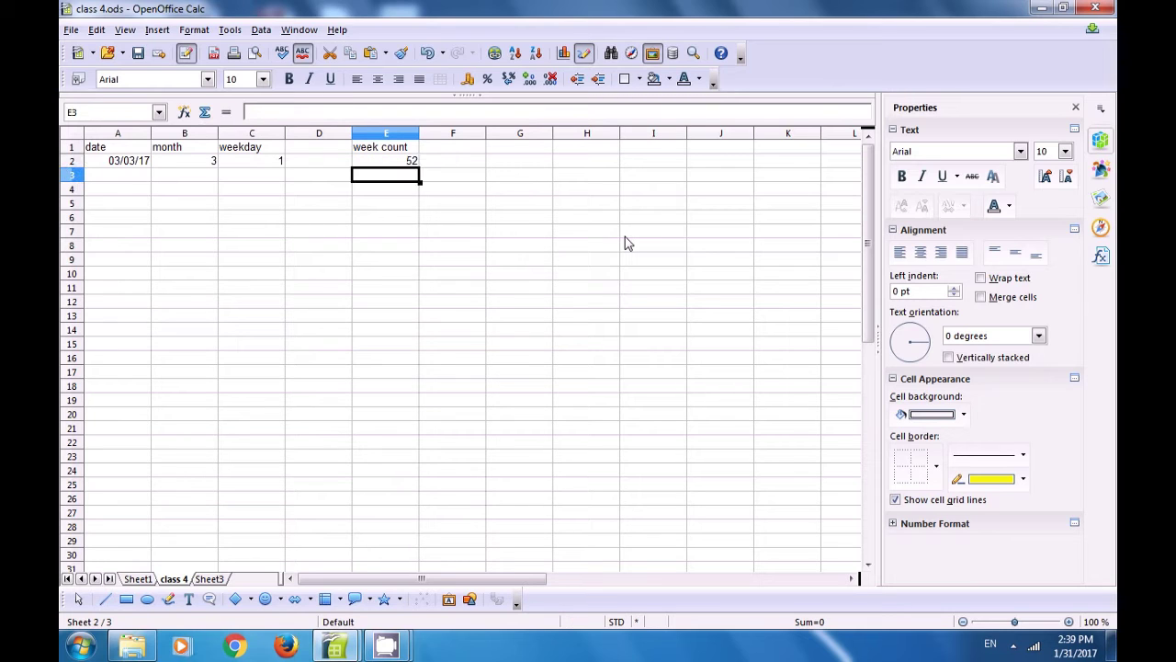
Enter =WEEKSINYEAR(1997) in E3 and compare its formula and result of 52 with E2's
{"action": "type", "text": "=weeks"}
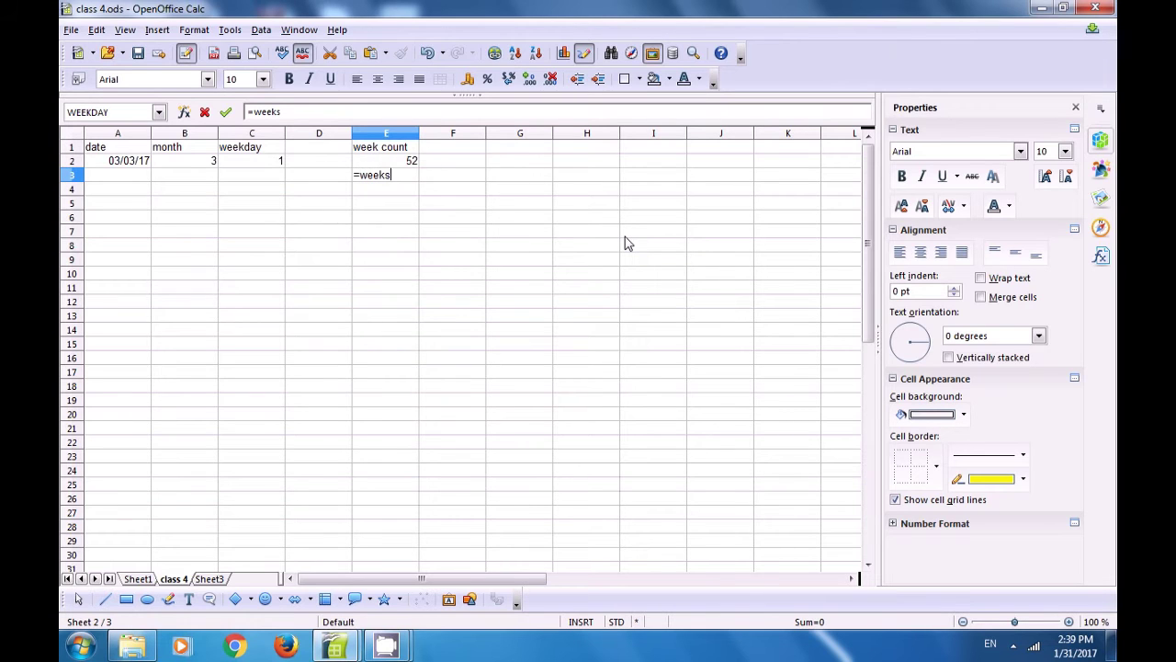
{"action": "type", "text": "inyear("}
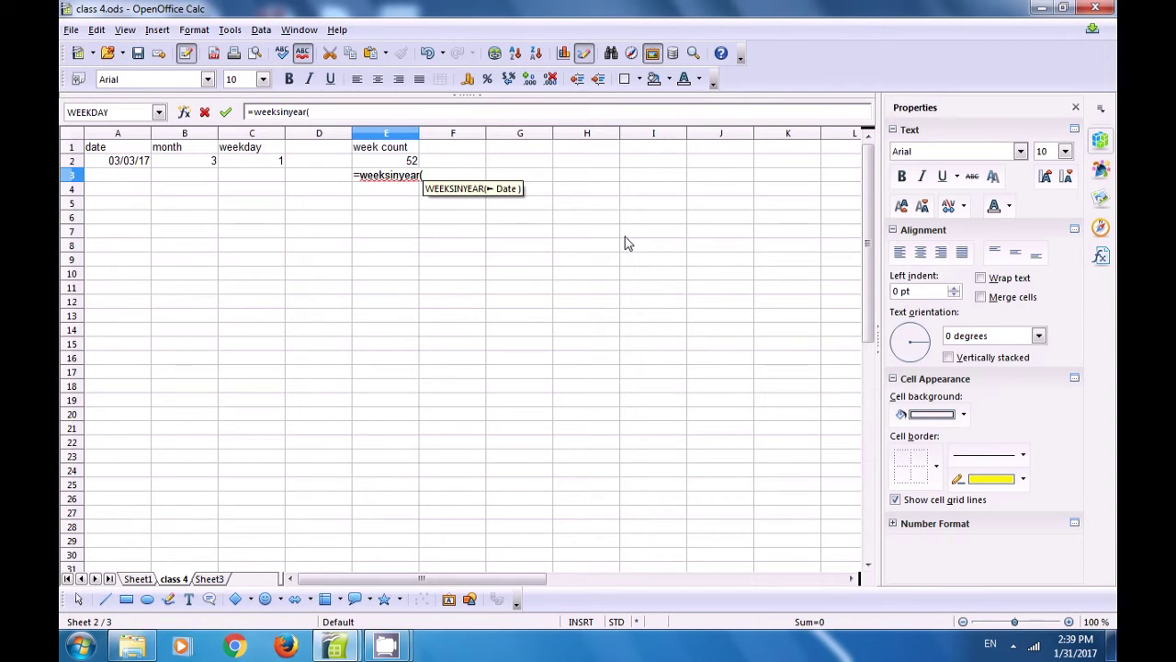
{"action": "type", "text": "1"}
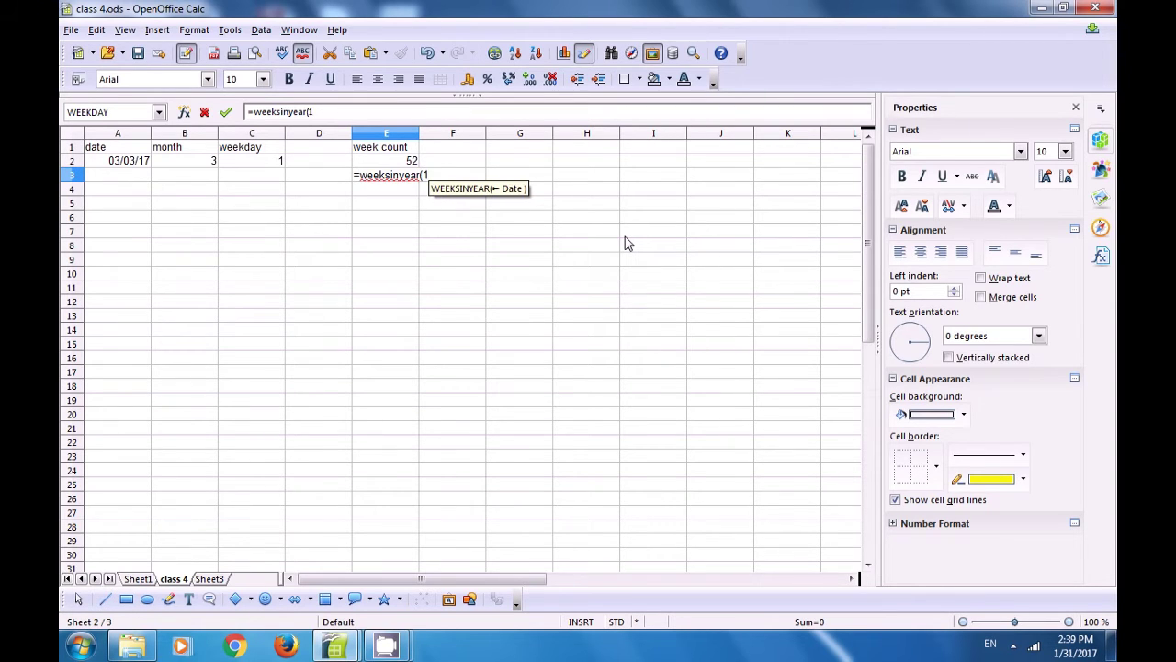
{"action": "type", "text": "997"}
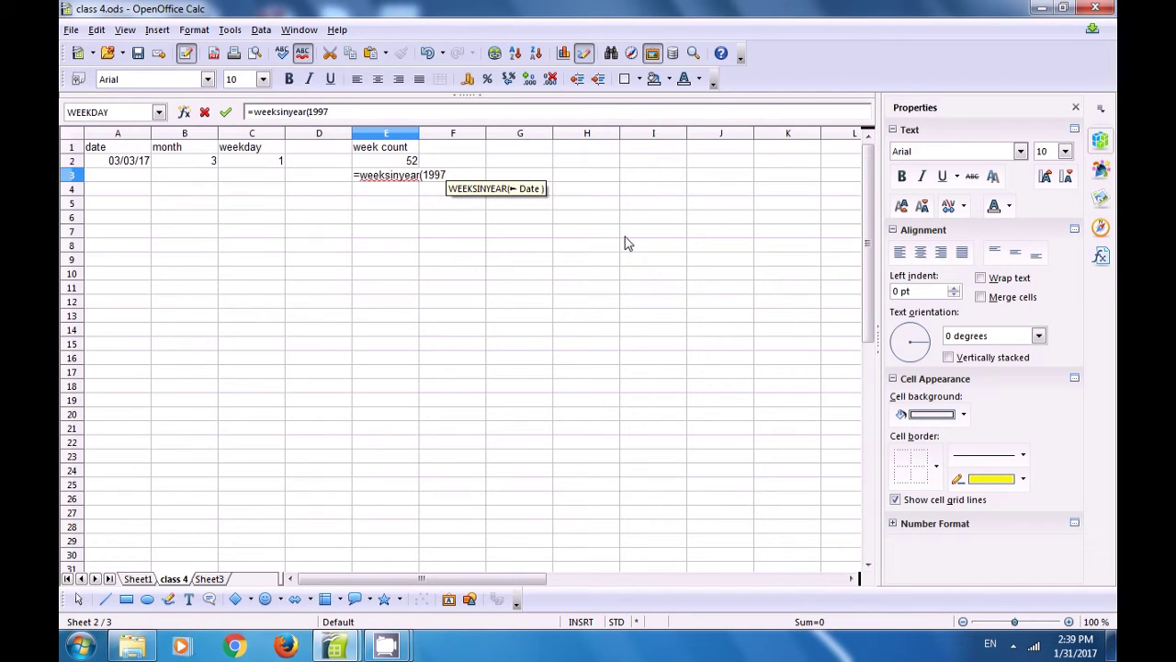
{"action": "type", "text": ")"}
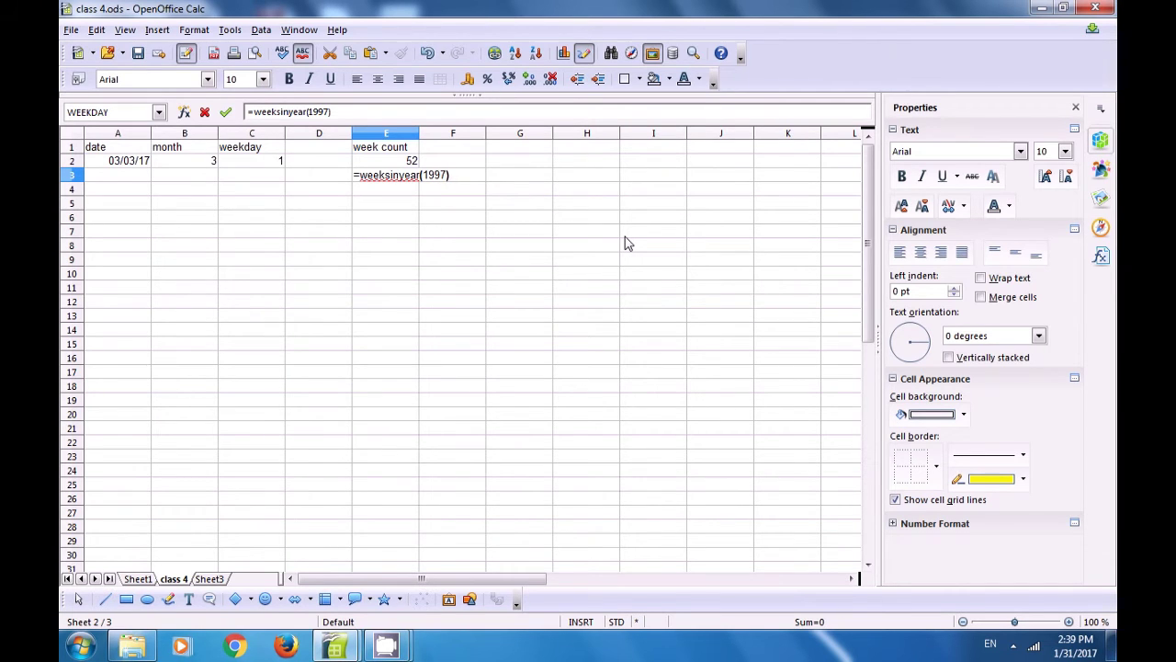
{"action": "key", "text": "Return"}
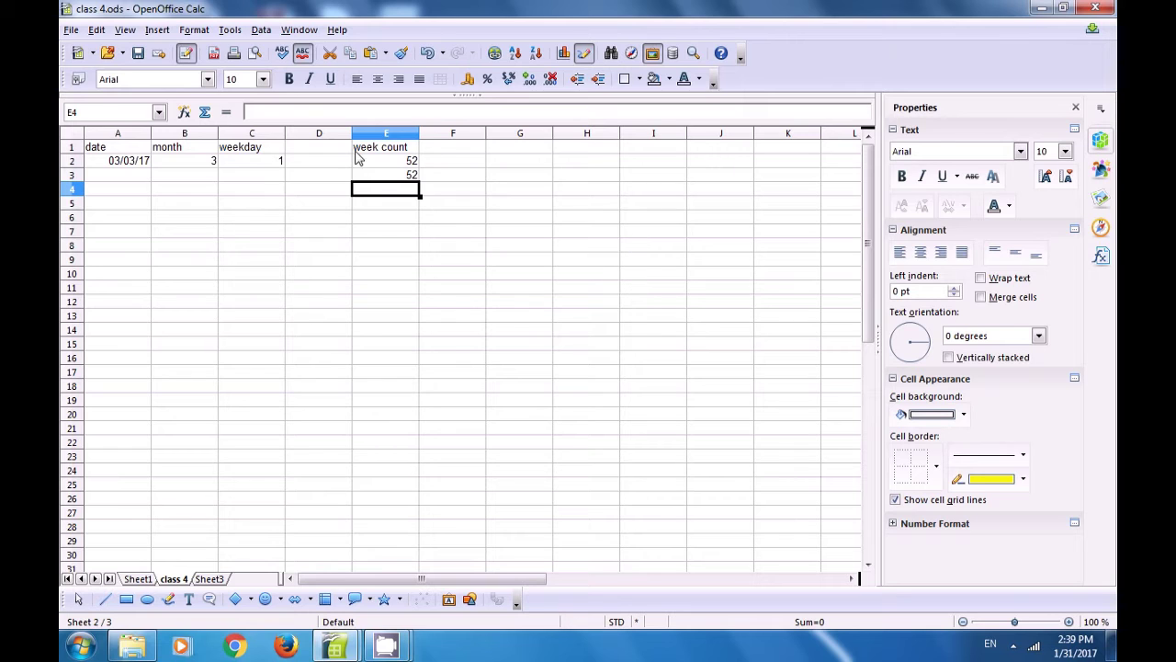
{"action": "left_click", "coordinate": [413, 174]}
{"action": "left_click", "coordinate": [399, 163]}
{"action": "left_click", "coordinate": [402, 179]}
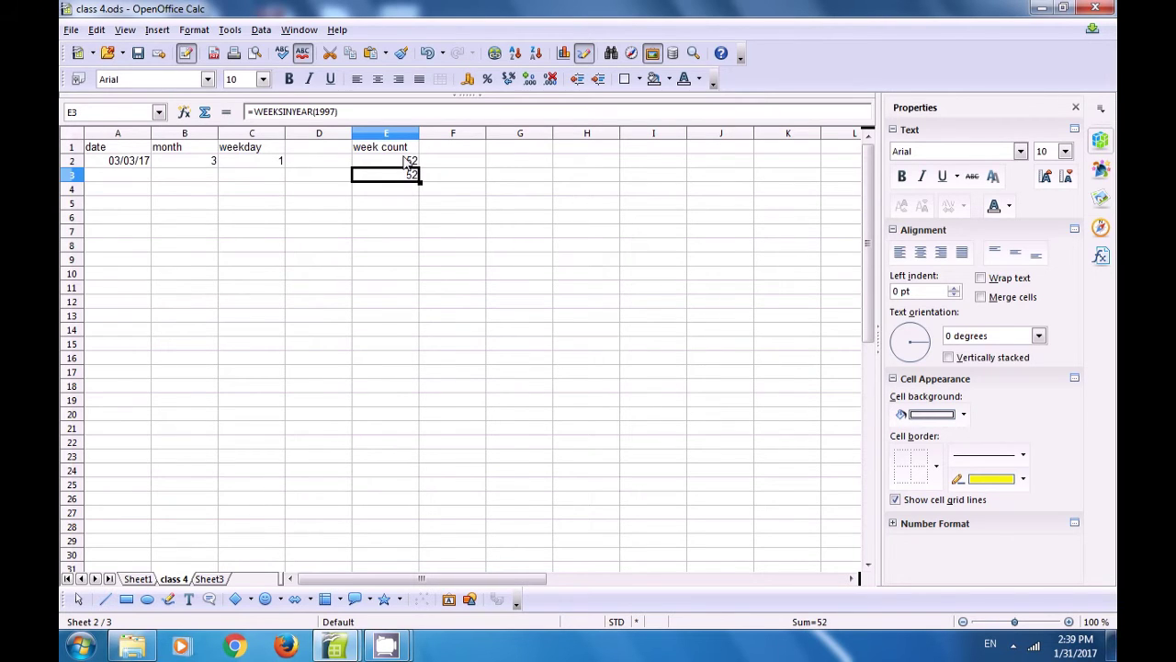
{"action": "left_click", "coordinate": [401, 165]}
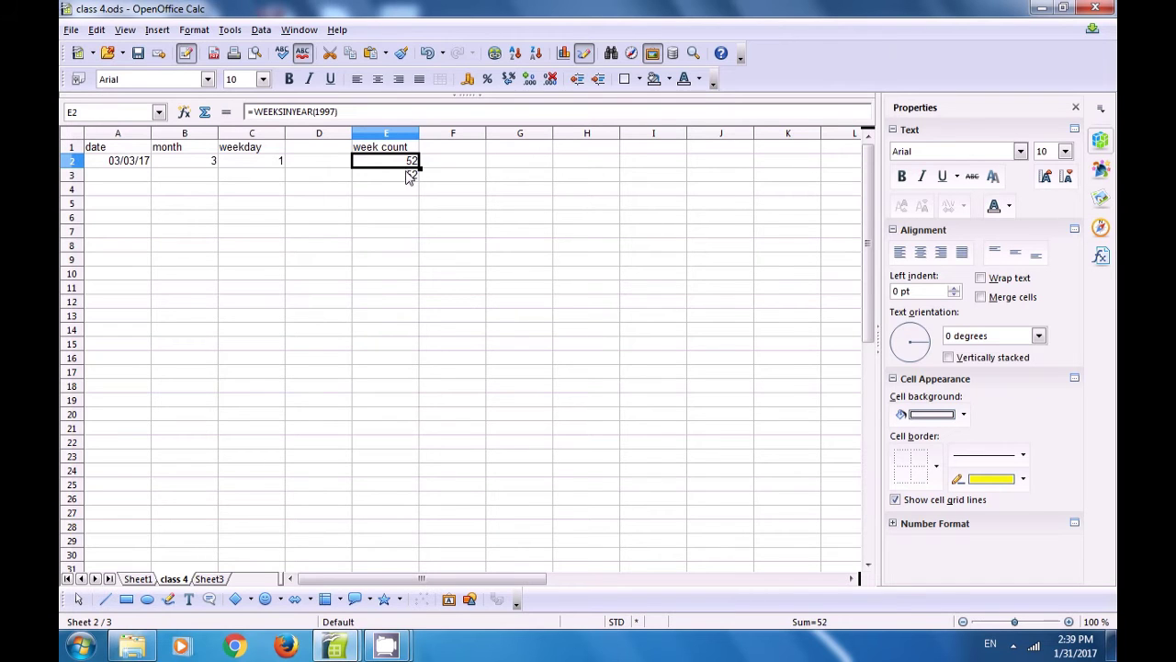
{"action": "left_click", "coordinate": [409, 180]}
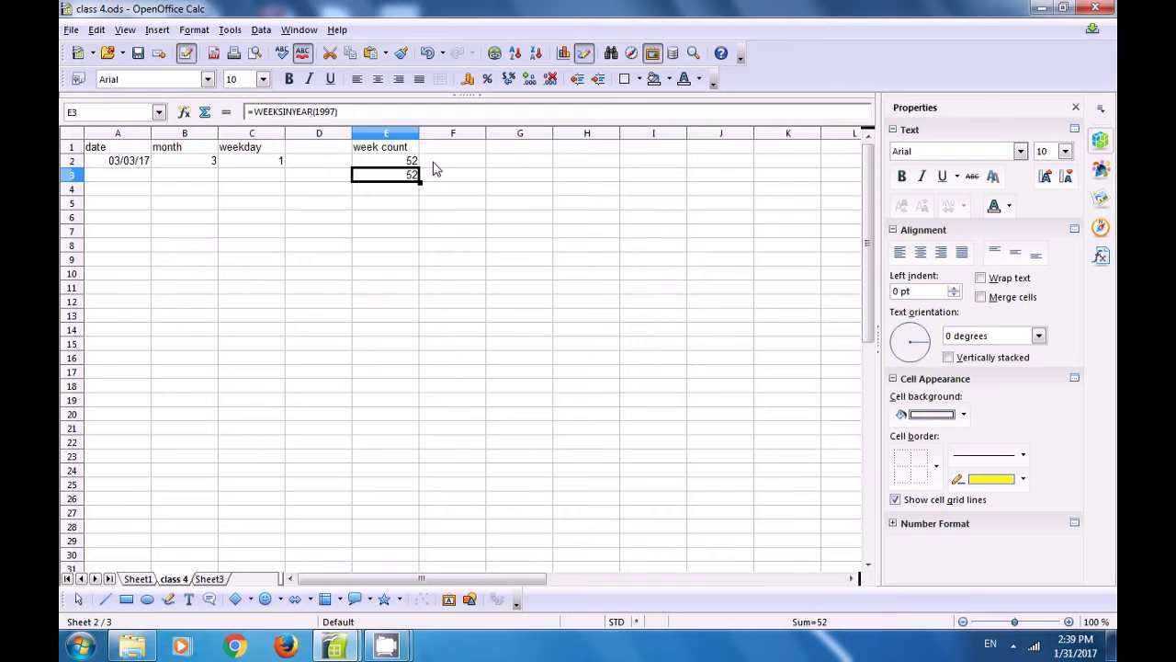
{"action": "left_click", "coordinate": [434, 162]}
{"action": "left_click", "coordinate": [415, 190]}
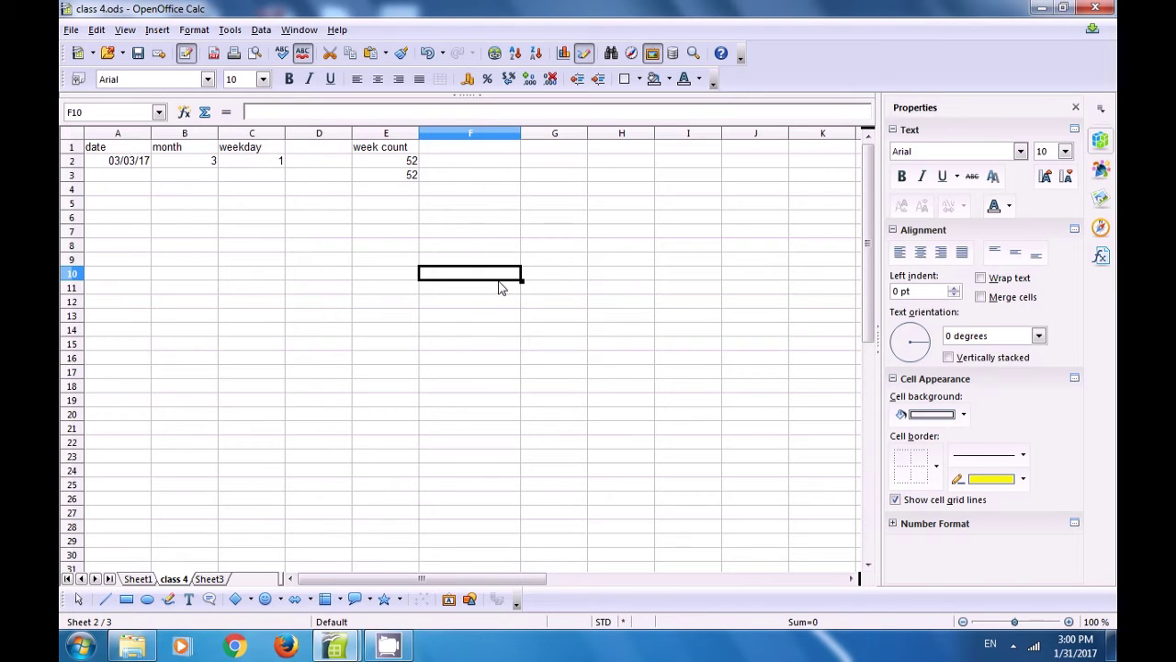
Type the heading 'days' into cell F1
{"action": "left_click", "coordinate": [473, 152]}
{"action": "type", "text": "days"}
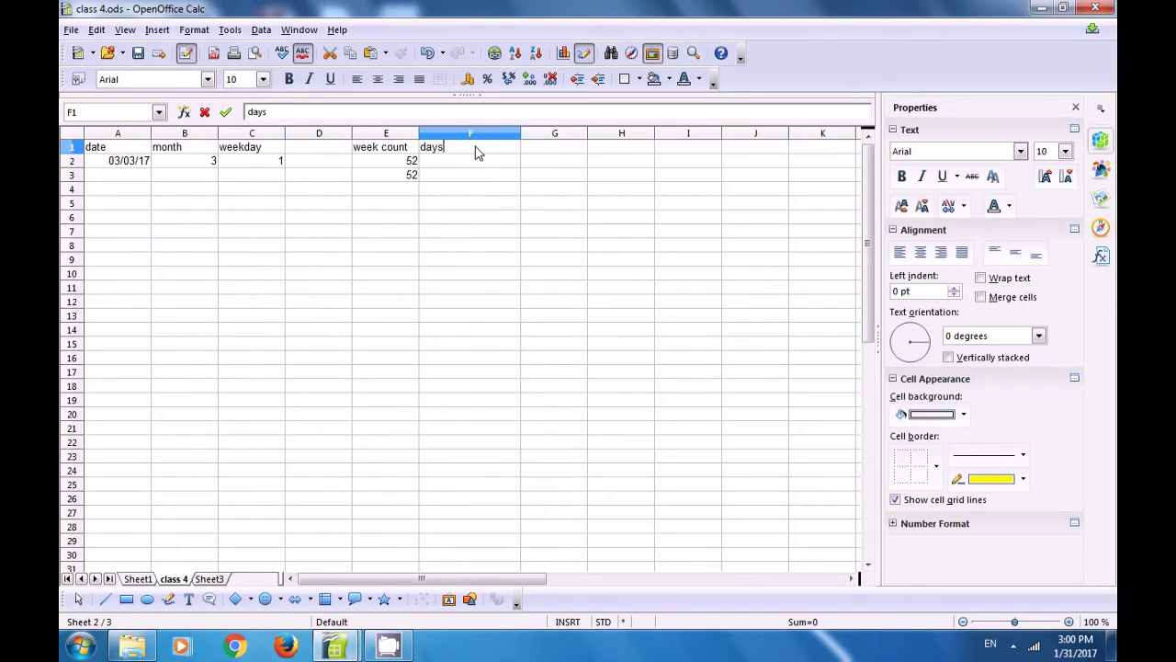
{"action": "left_click", "coordinate": [386, 219]}
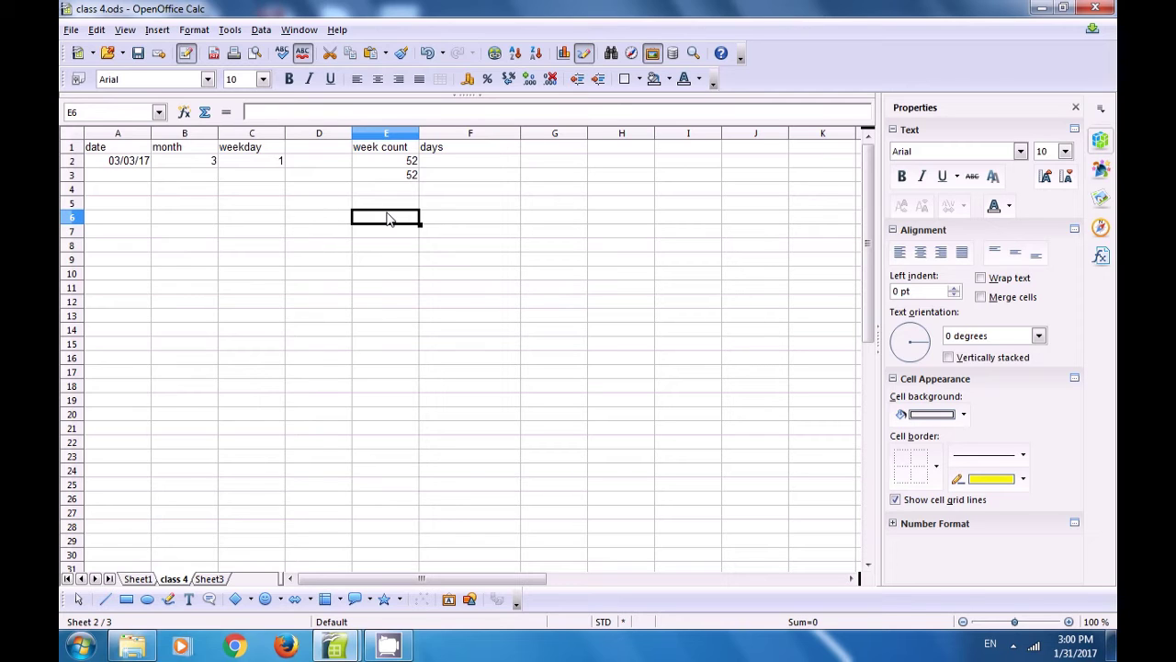
Enter =DATE(2017;2;15) in E6 so it shows 02/15/17
{"action": "type", "text": "=s"}
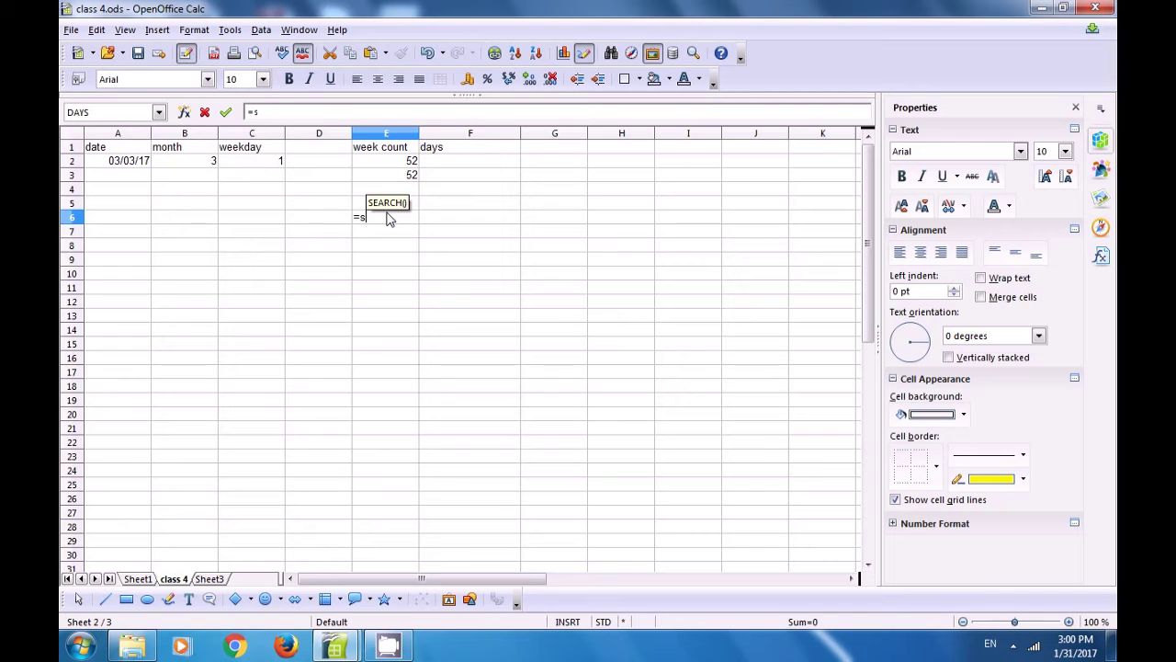
{"action": "key", "text": "BackSpace"}
{"action": "type", "text": "date("}
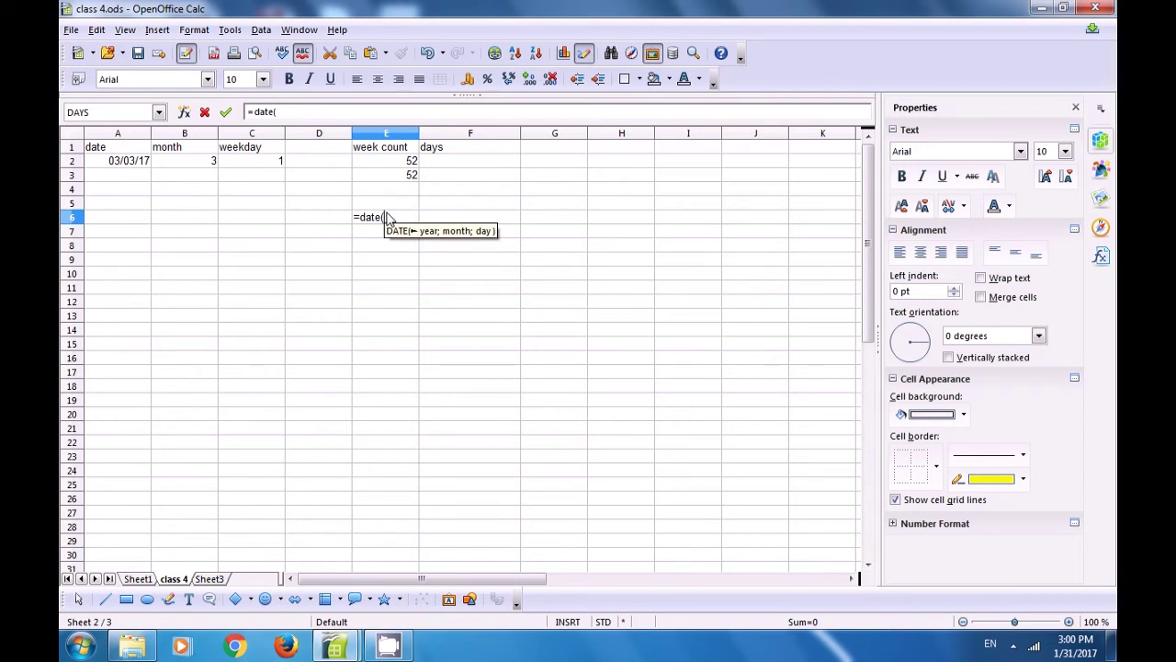
{"action": "type", "text": "20"}
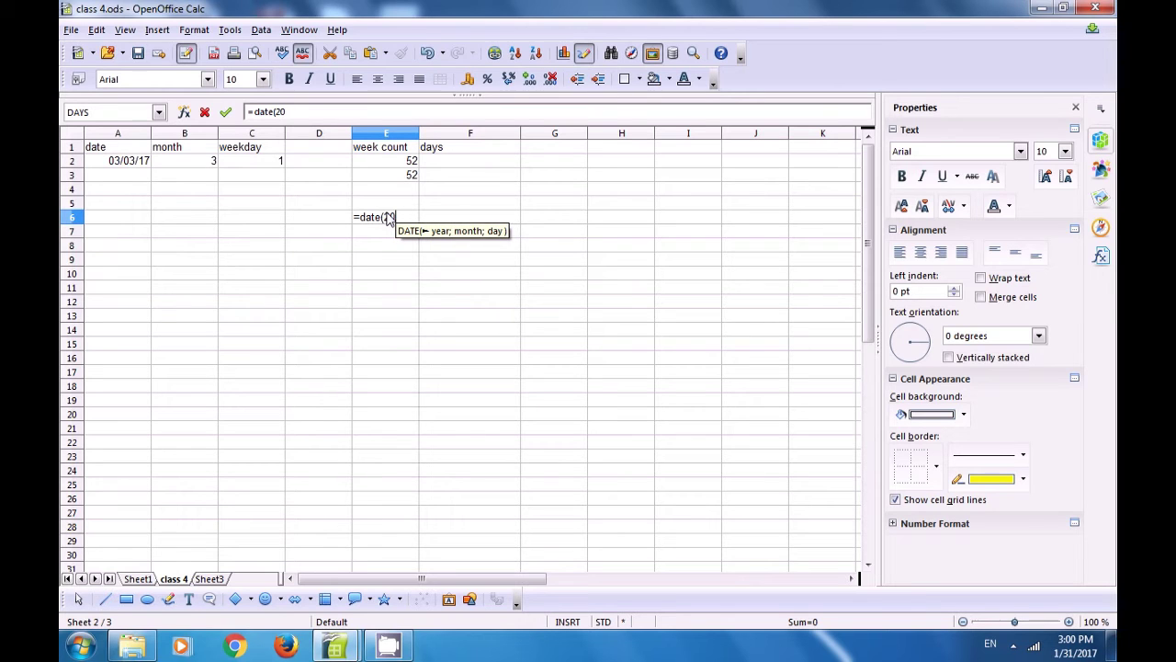
{"action": "type", "text": "17"}
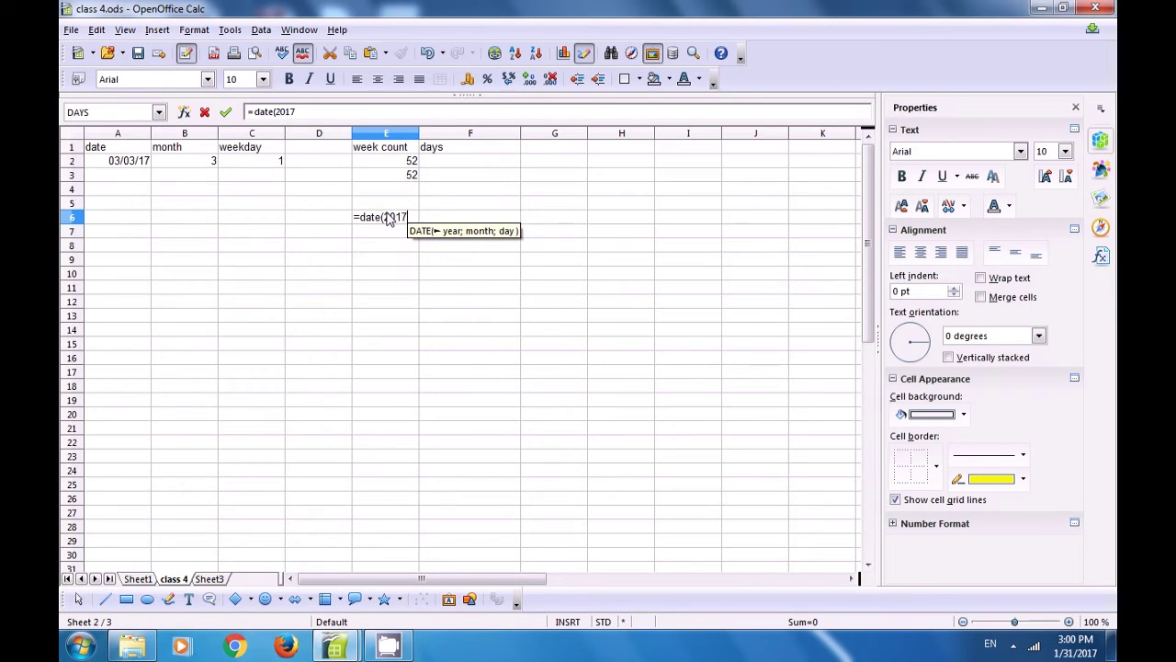
{"action": "type", "text": ";"}
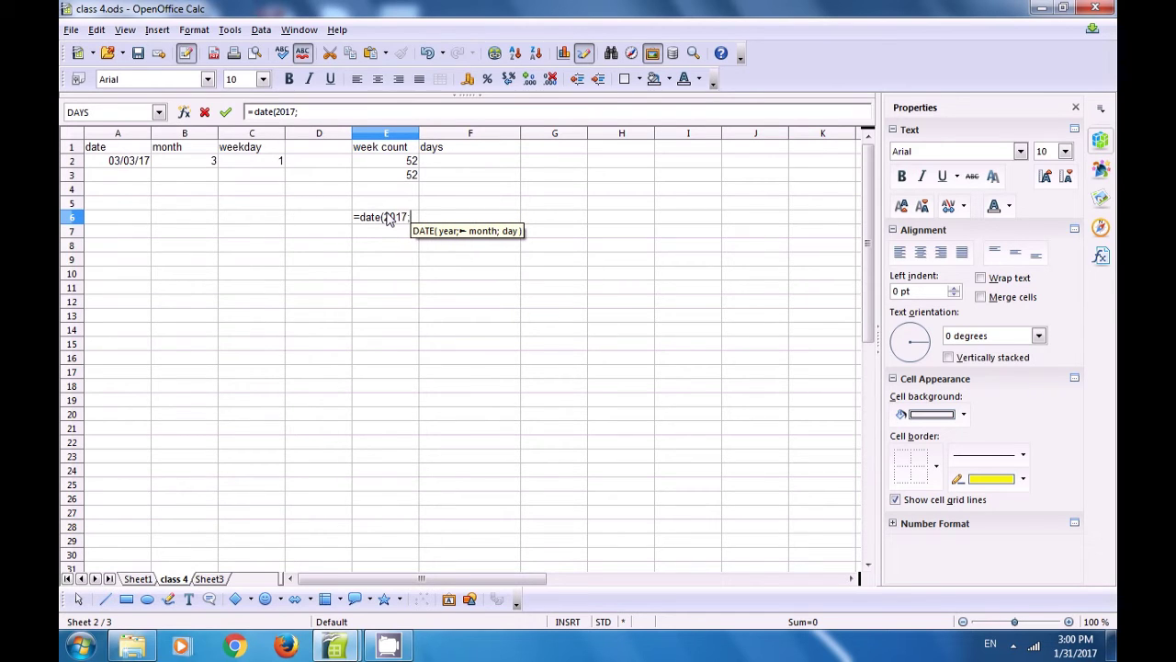
{"action": "type", "text": "2;"}
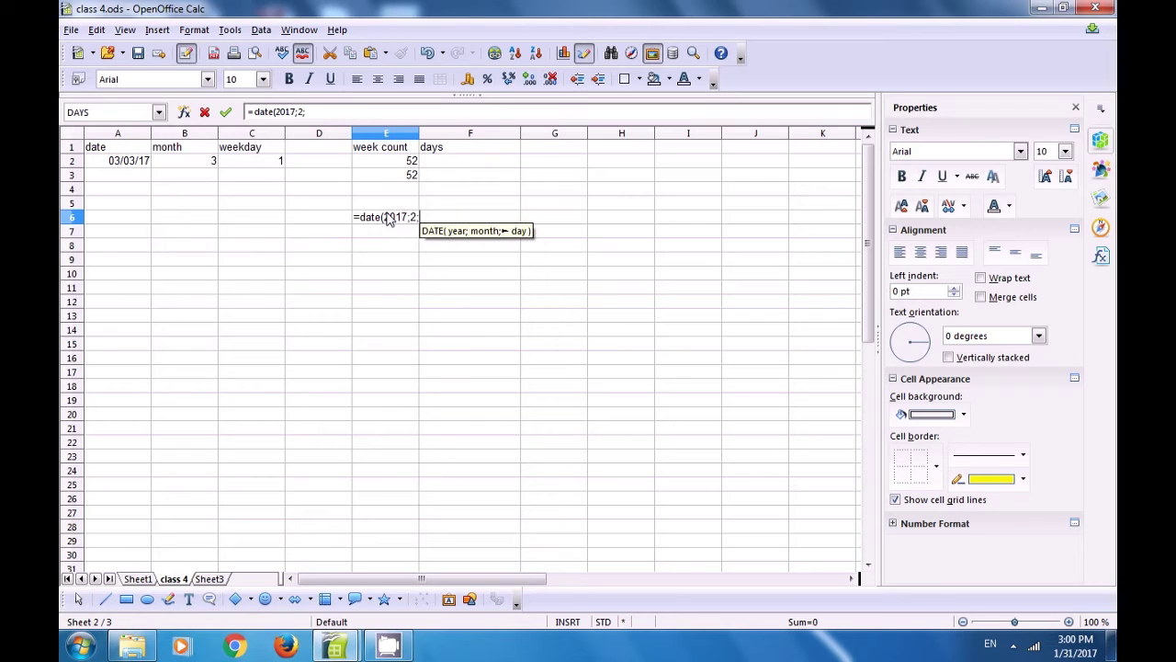
{"action": "type", "text": "1"}
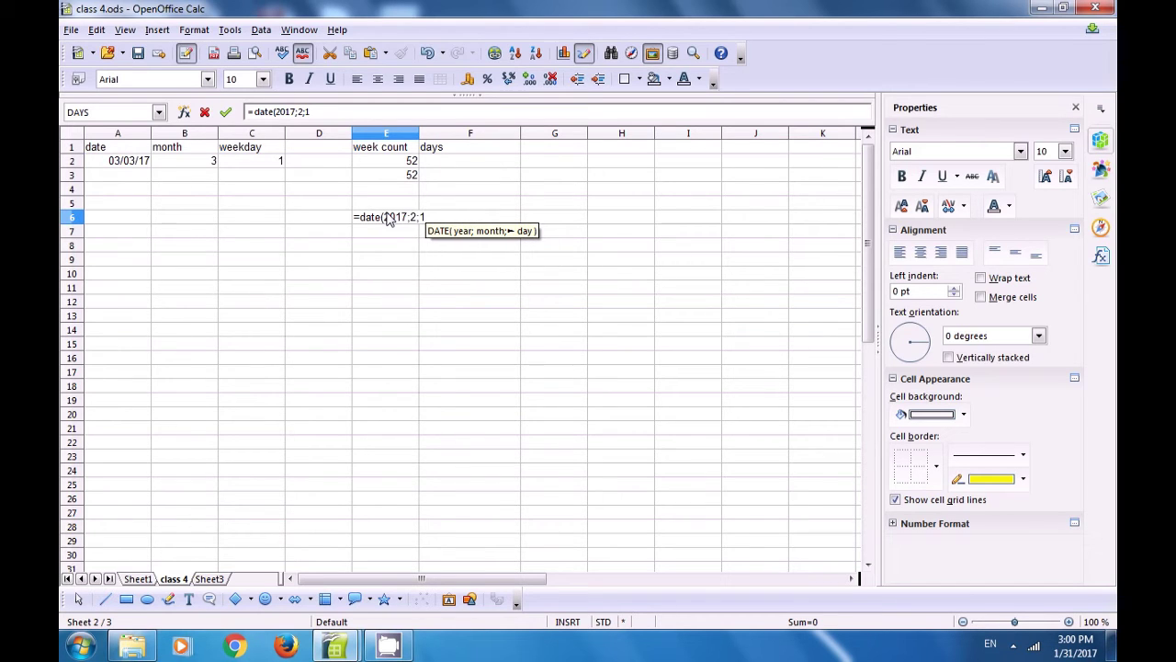
{"action": "type", "text": "5"}
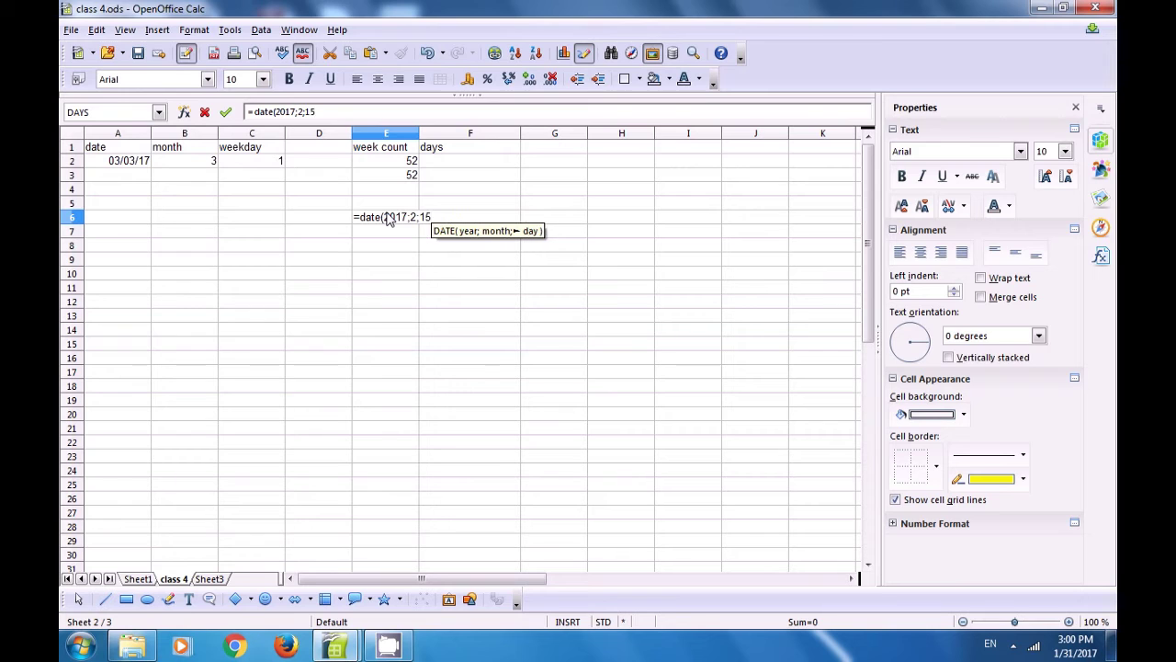
{"action": "type", "text": ")"}
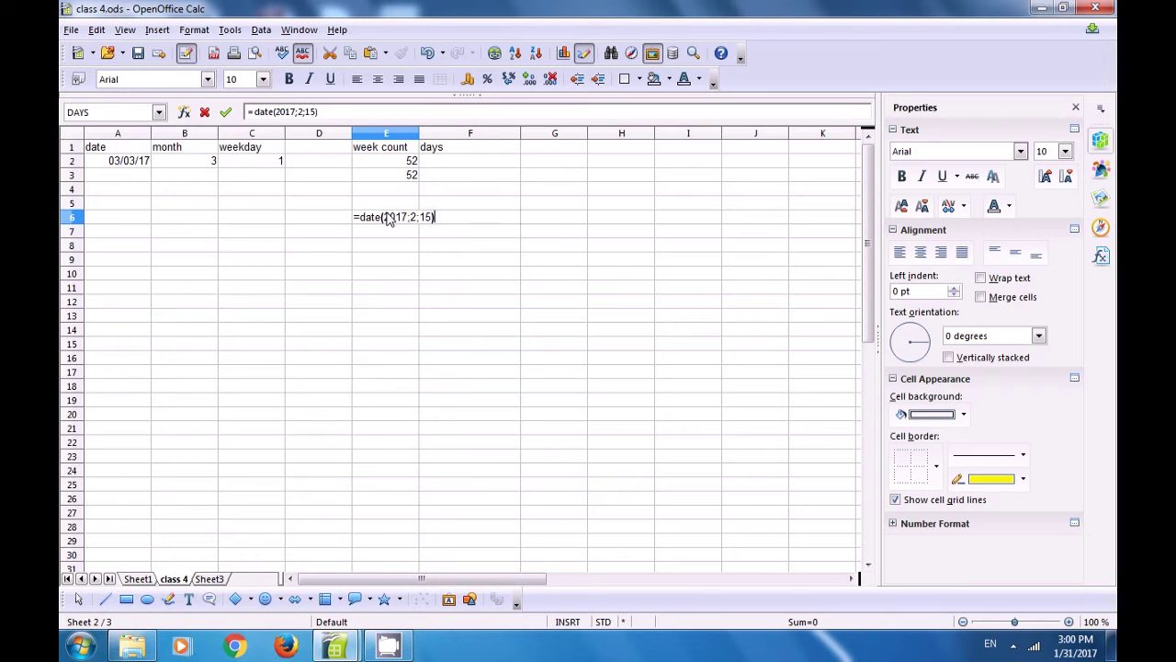
{"action": "key", "text": "Return"}
Enter =DATE(2015;2;15) in E7, giving 02/15/15, and check its formula
{"action": "type", "text": "=da"}
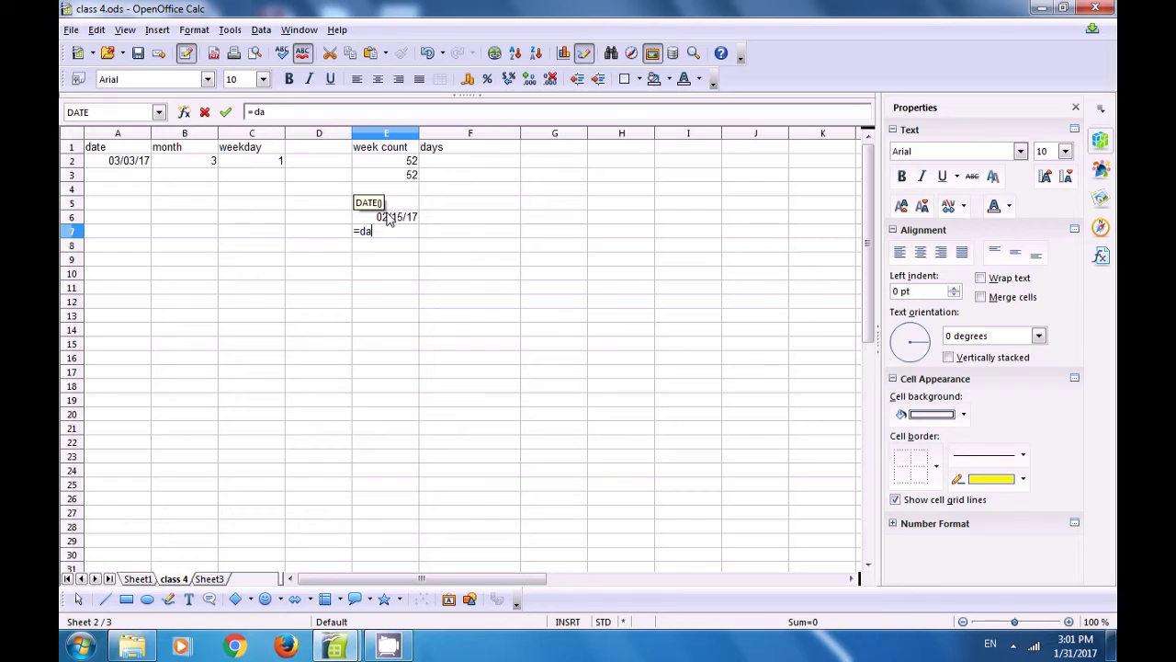
{"action": "type", "text": "te(20"}
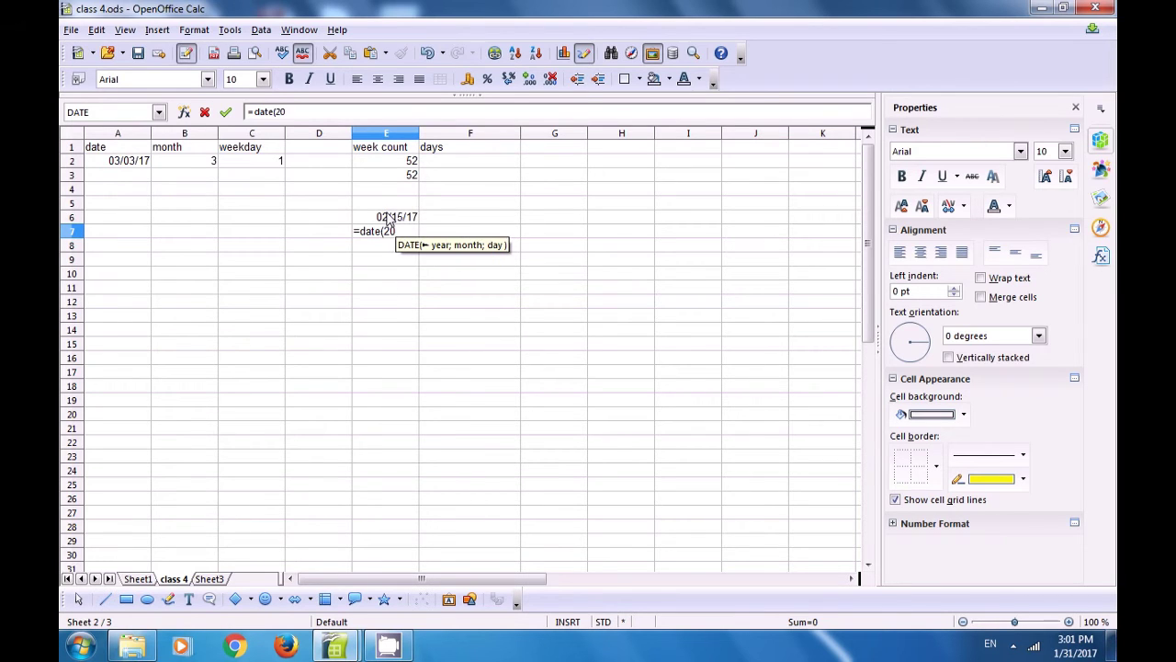
{"action": "type", "text": "15"}
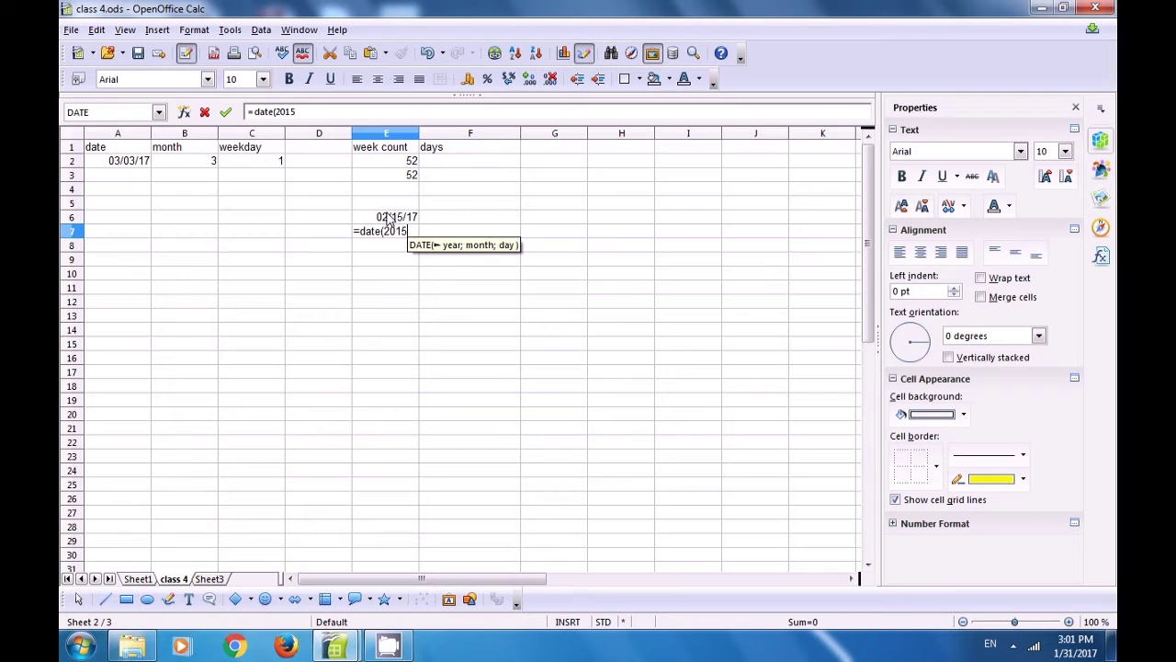
{"action": "type", "text": ";"}
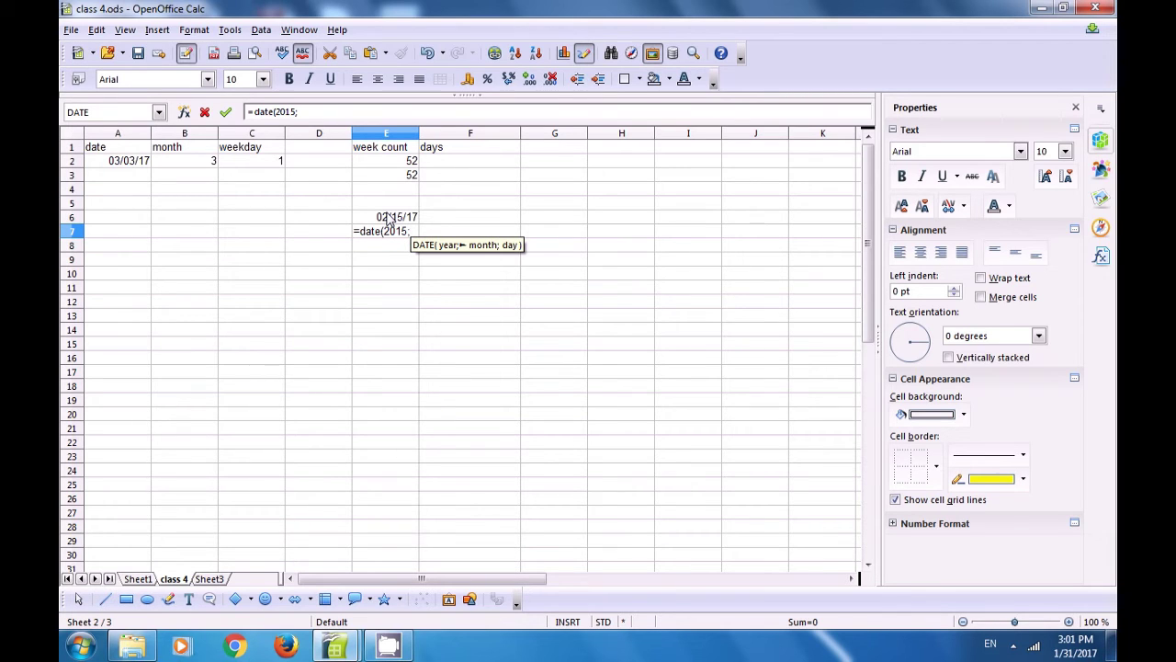
{"action": "type", "text": "2;15)"}
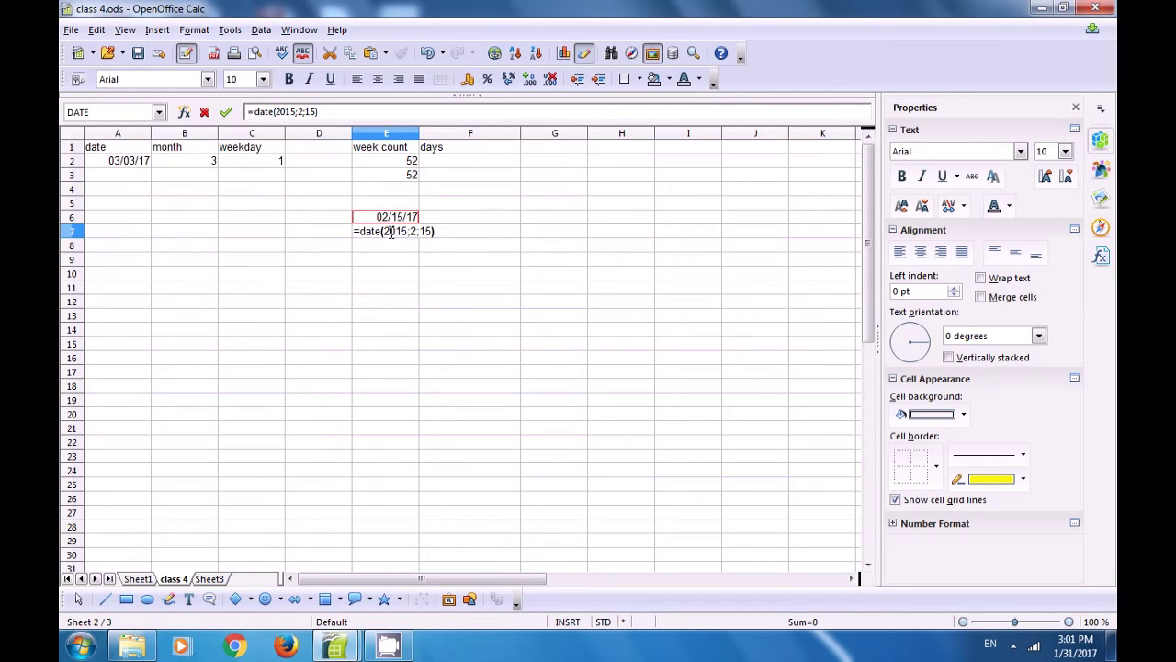
{"action": "key", "text": "Return"}
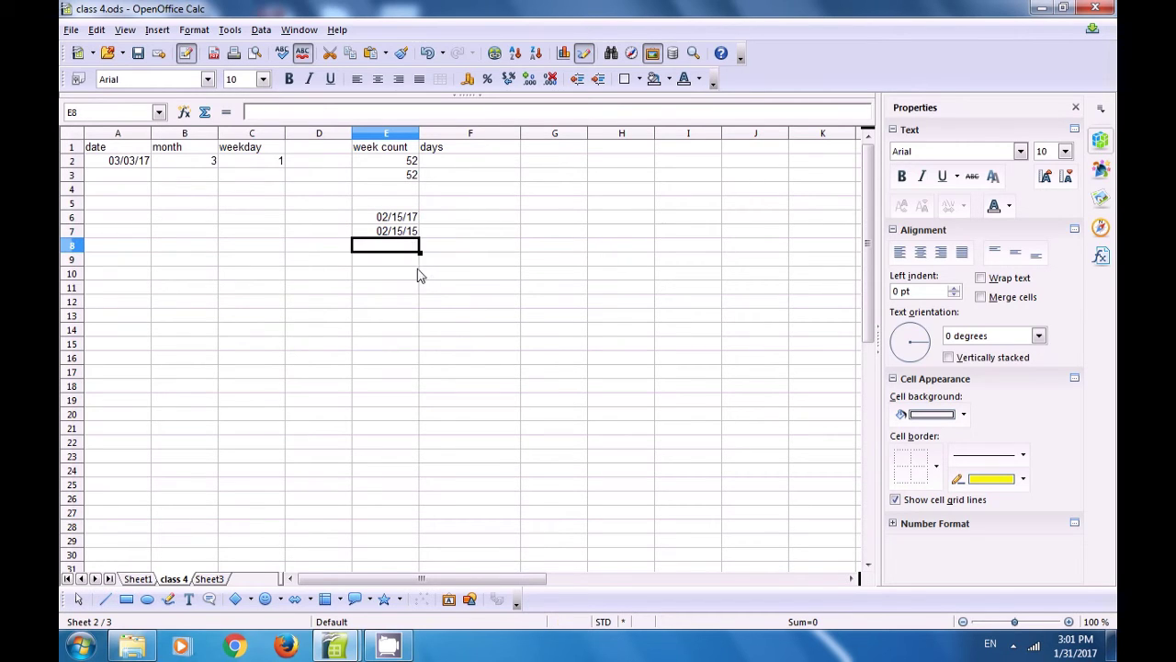
{"action": "left_click", "coordinate": [395, 230]}
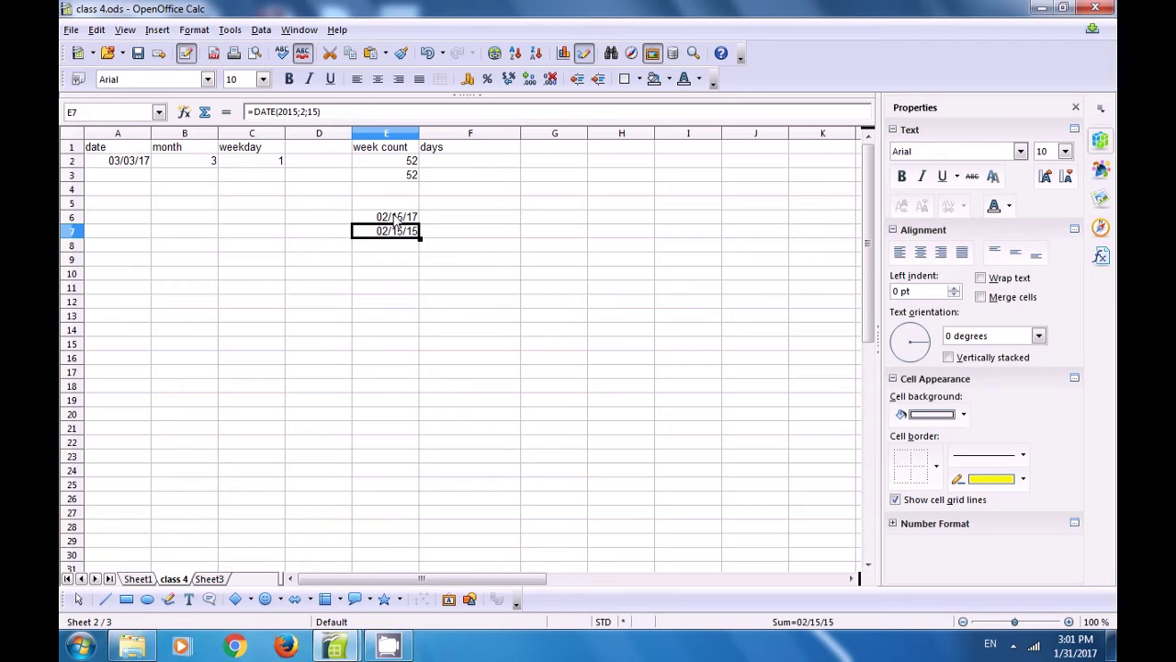
{"action": "left_click", "coordinate": [397, 217]}
{"action": "left_click", "coordinate": [456, 162]}
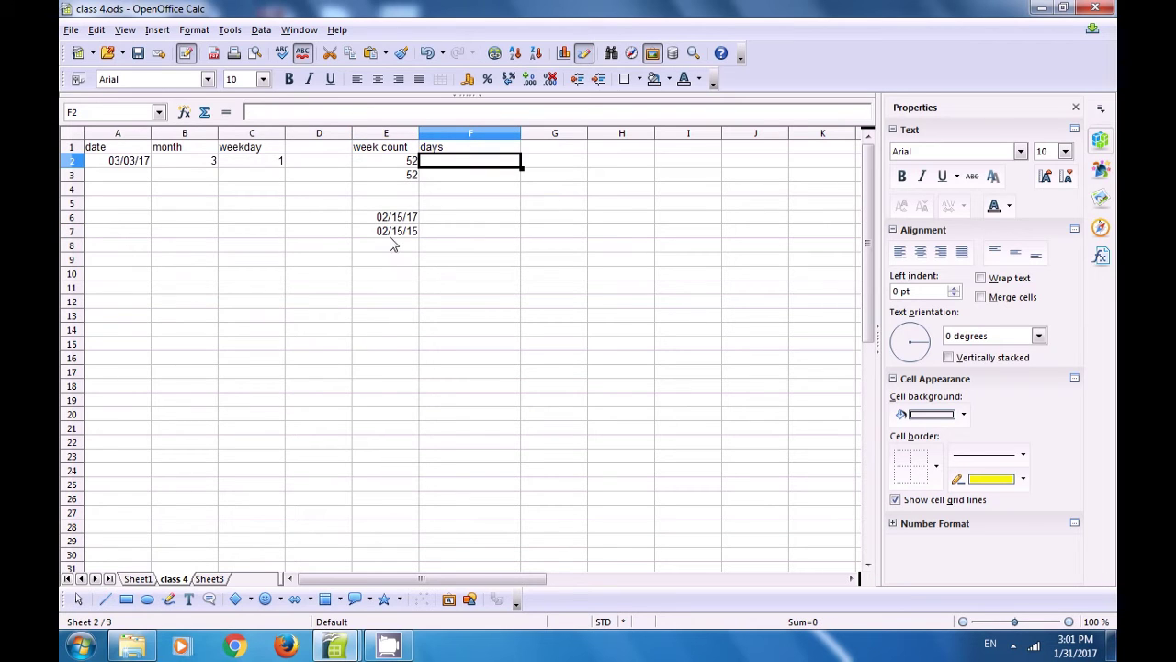
Enter =DAYS(E6;E7) in F2 to get 731 days between the two dates
{"action": "type", "text": "=day"}
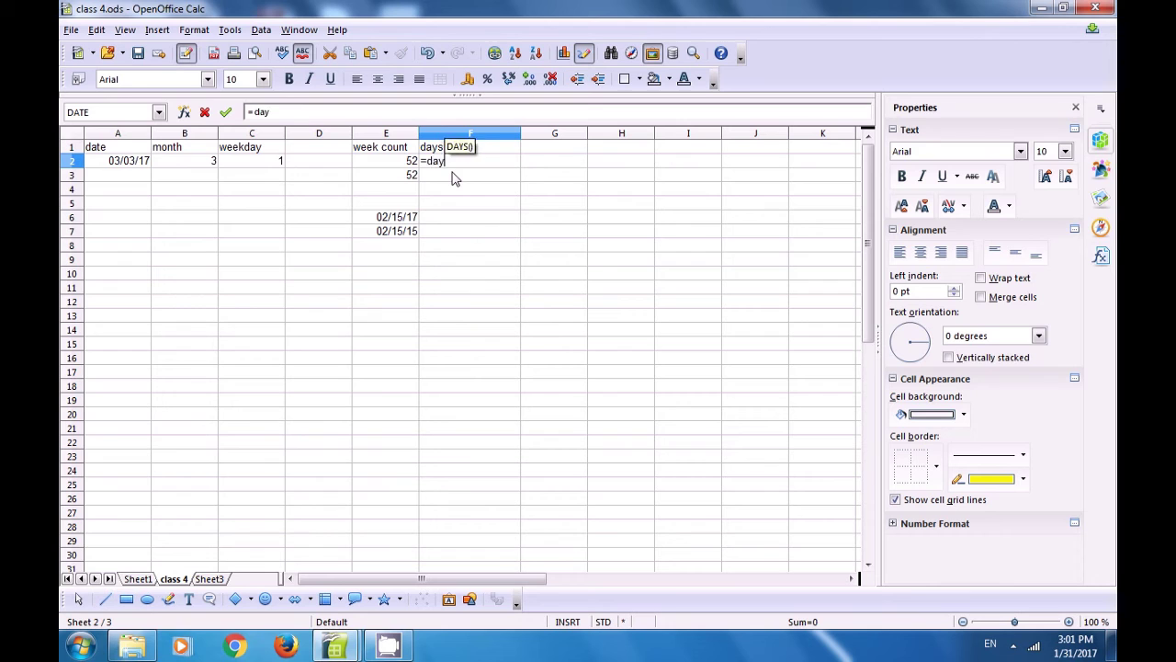
{"action": "type", "text": "s("}
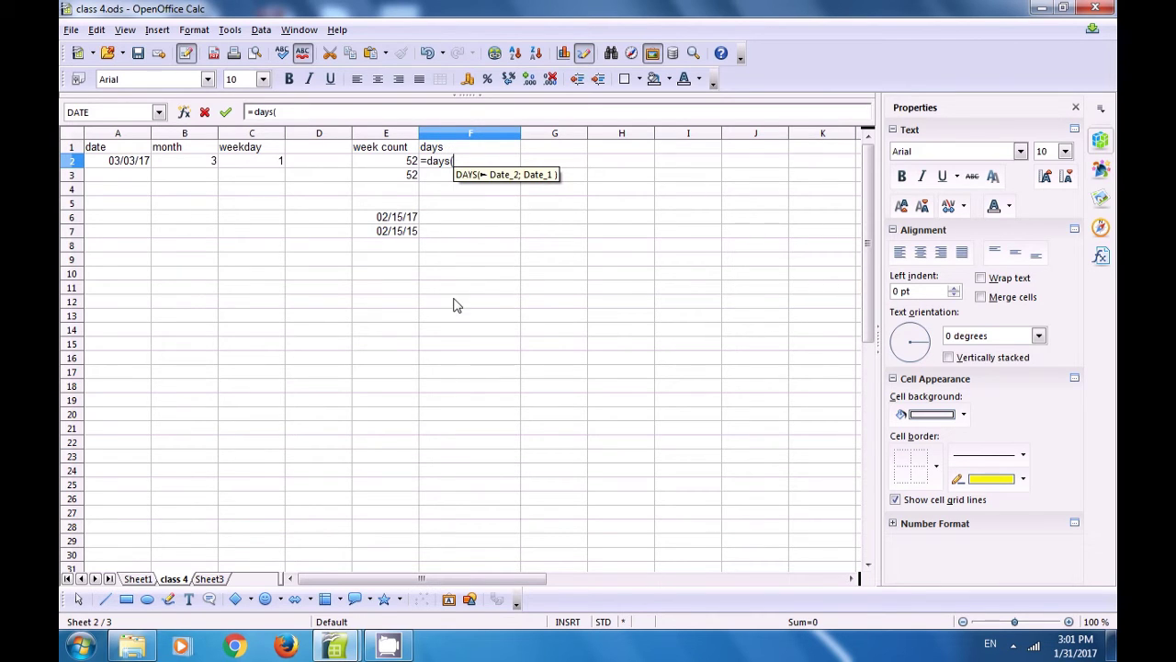
{"action": "left_click", "coordinate": [396, 221]}
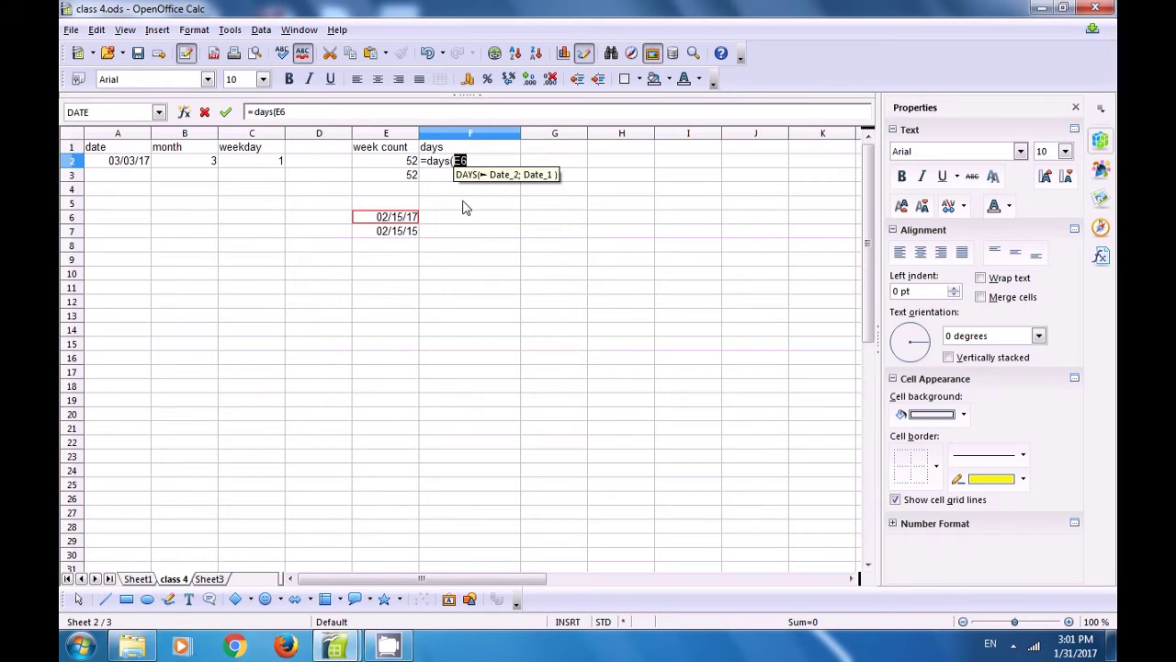
{"action": "type", "text": ";"}
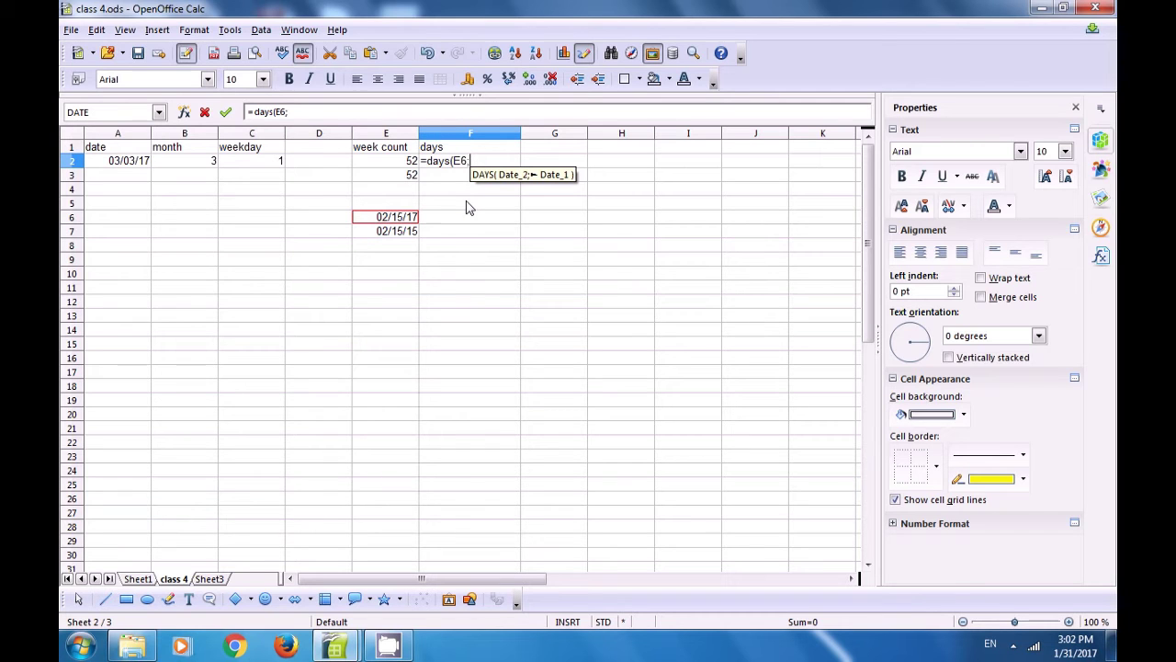
{"action": "left_click", "coordinate": [406, 233]}
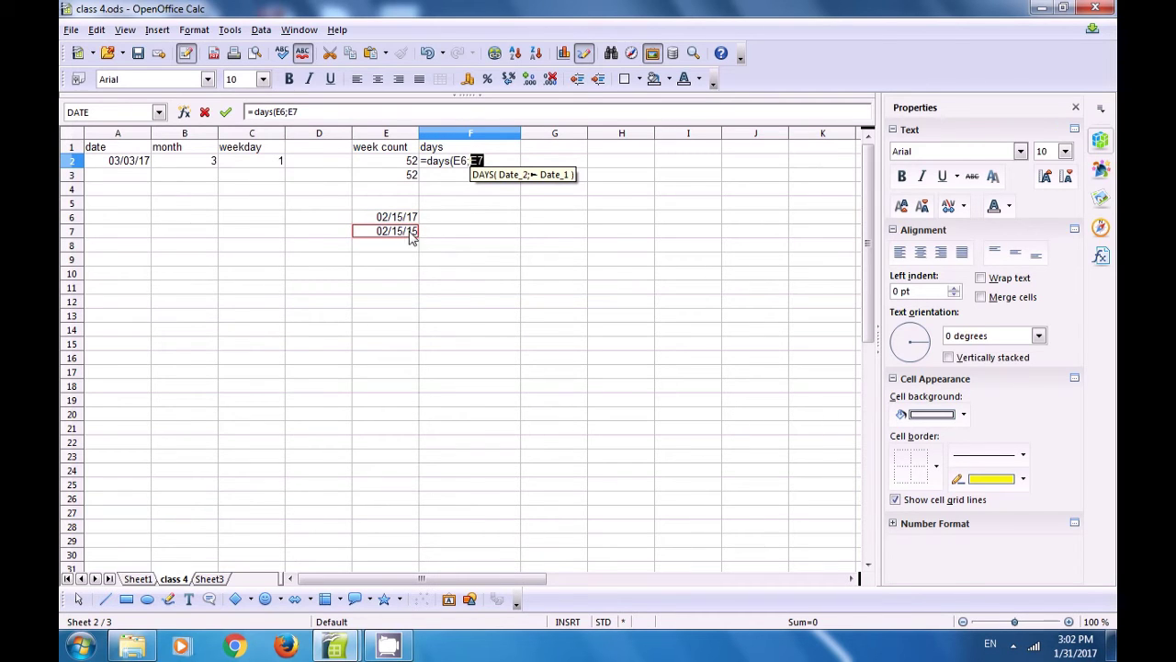
{"action": "type", "text": ")"}
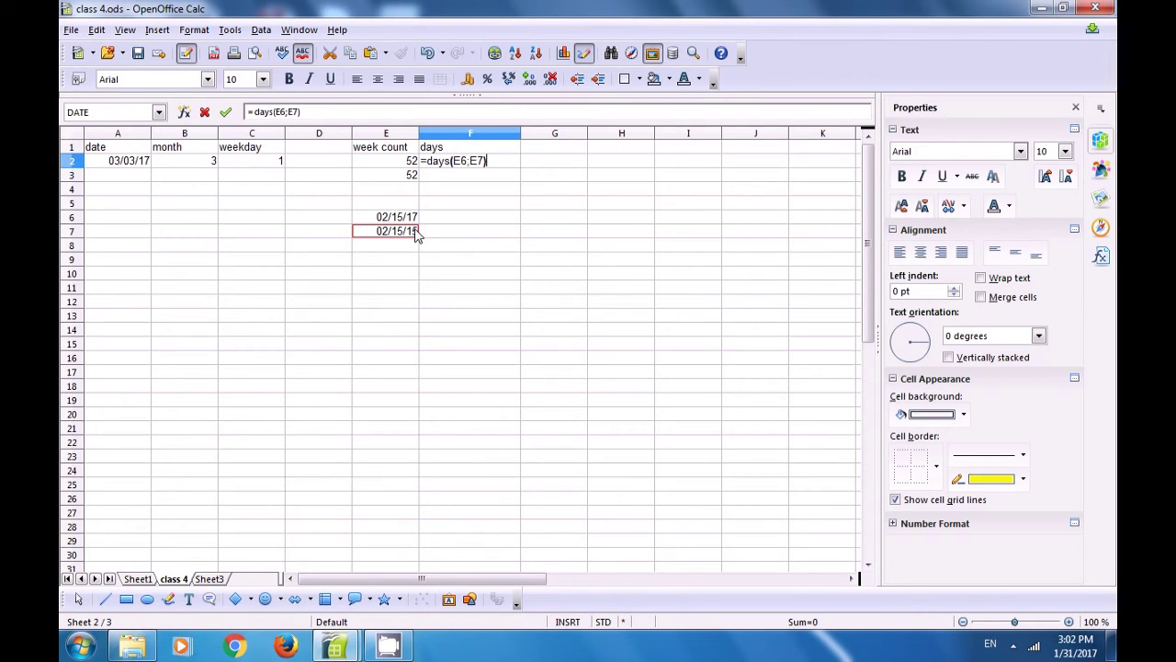
{"action": "key", "text": "Return"}
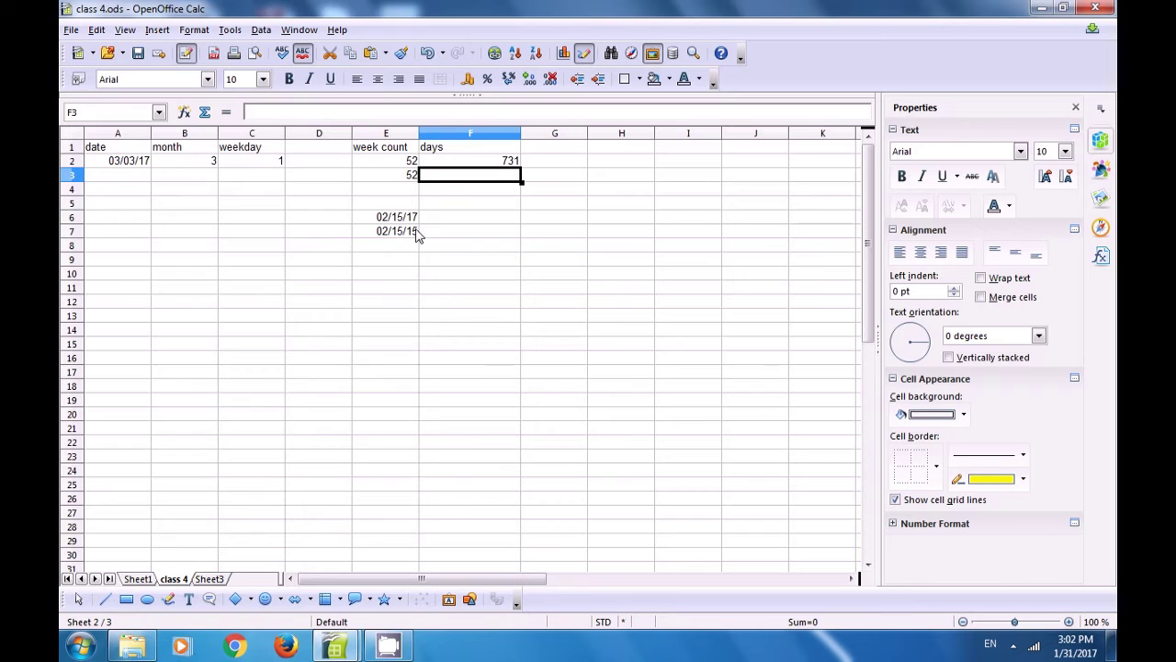
{"action": "left_click", "coordinate": [467, 164]}
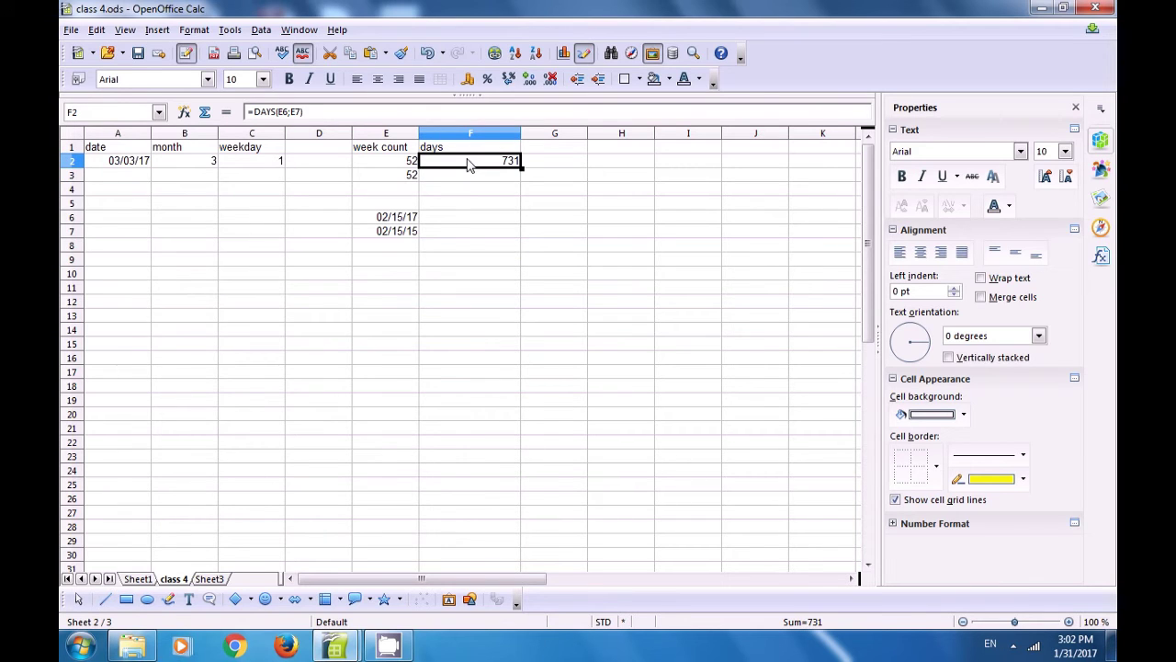
{"action": "left_click", "coordinate": [470, 177]}
{"action": "left_click", "coordinate": [470, 164]}
{"action": "left_click", "coordinate": [473, 231]}
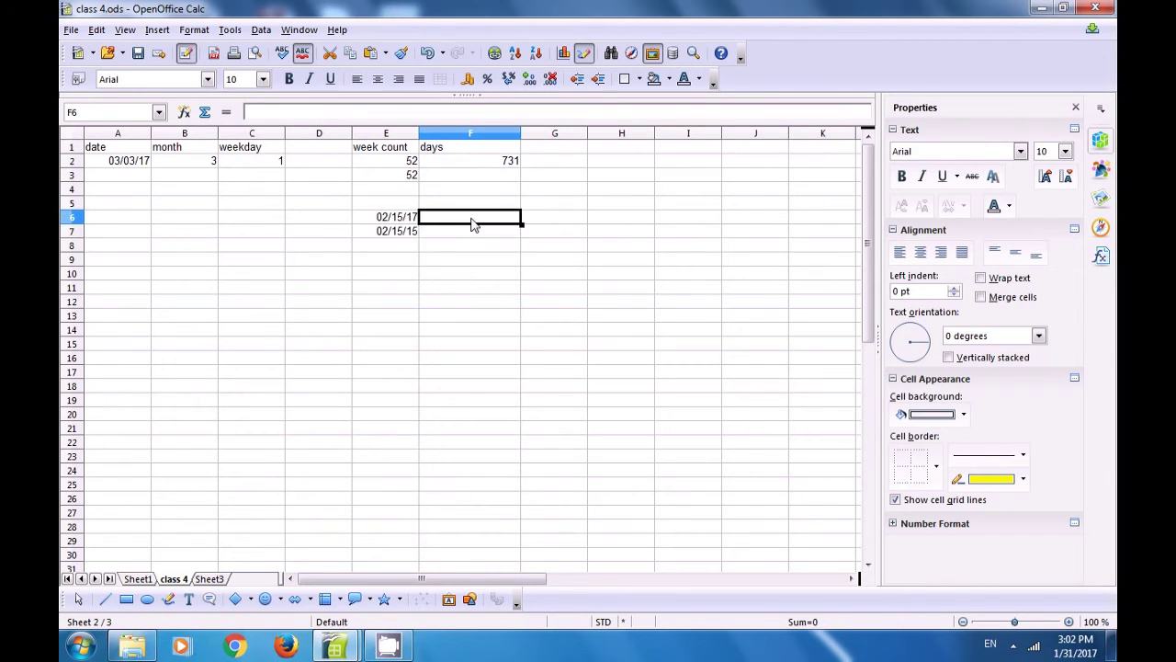
{"action": "left_click", "coordinate": [504, 168]}
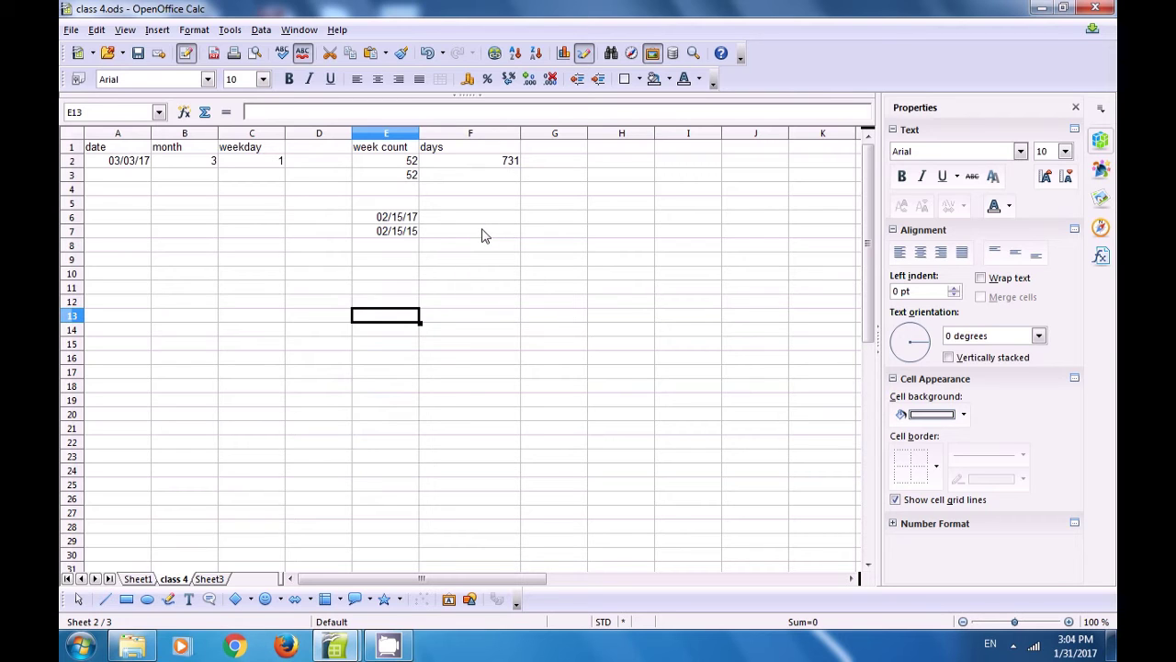
Choose Edit > Compare Document to bring up the file chooser
{"action": "left_click", "coordinate": [71, 30]}
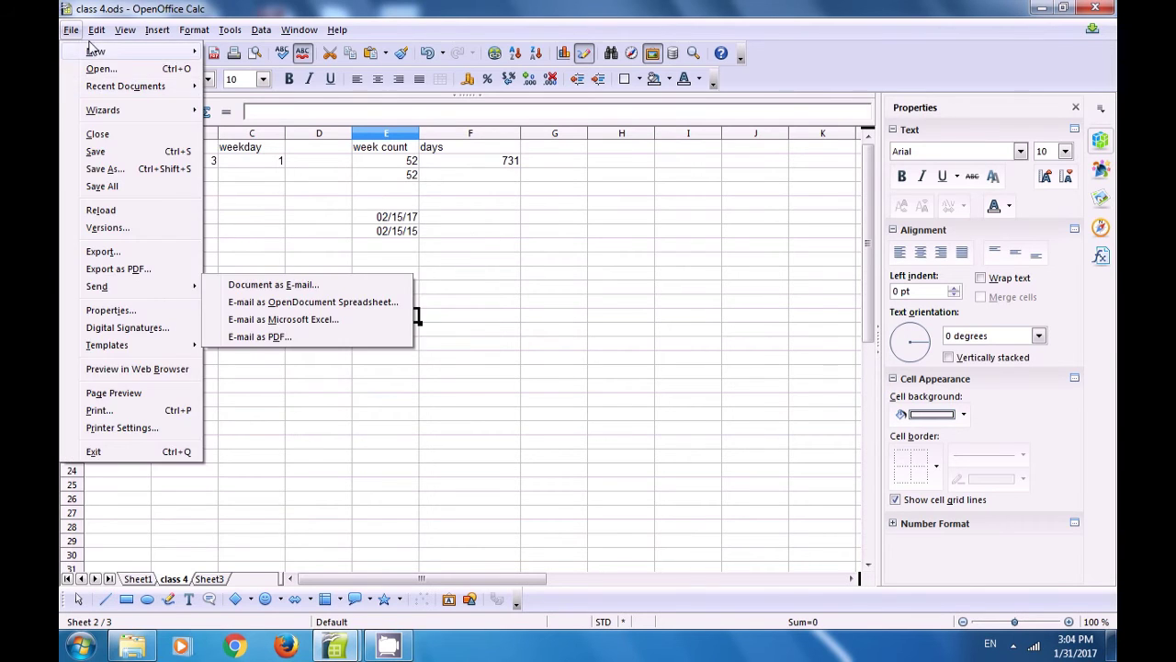
{"action": "mouse_move", "coordinate": [94, 31]}
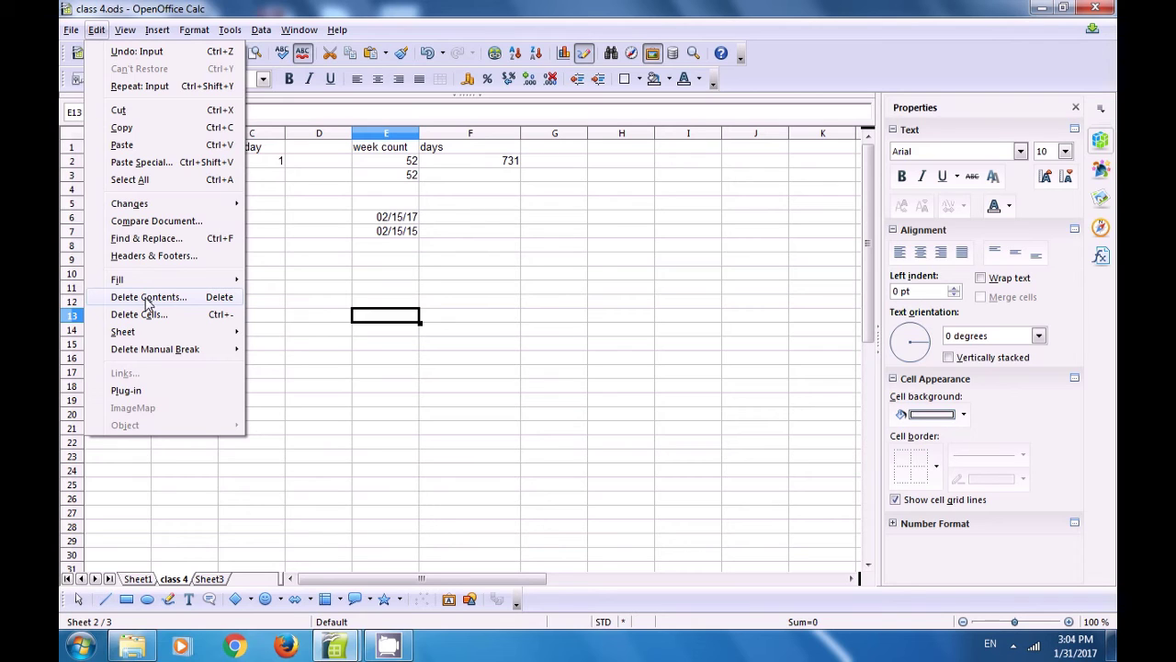
{"action": "left_click", "coordinate": [136, 223]}
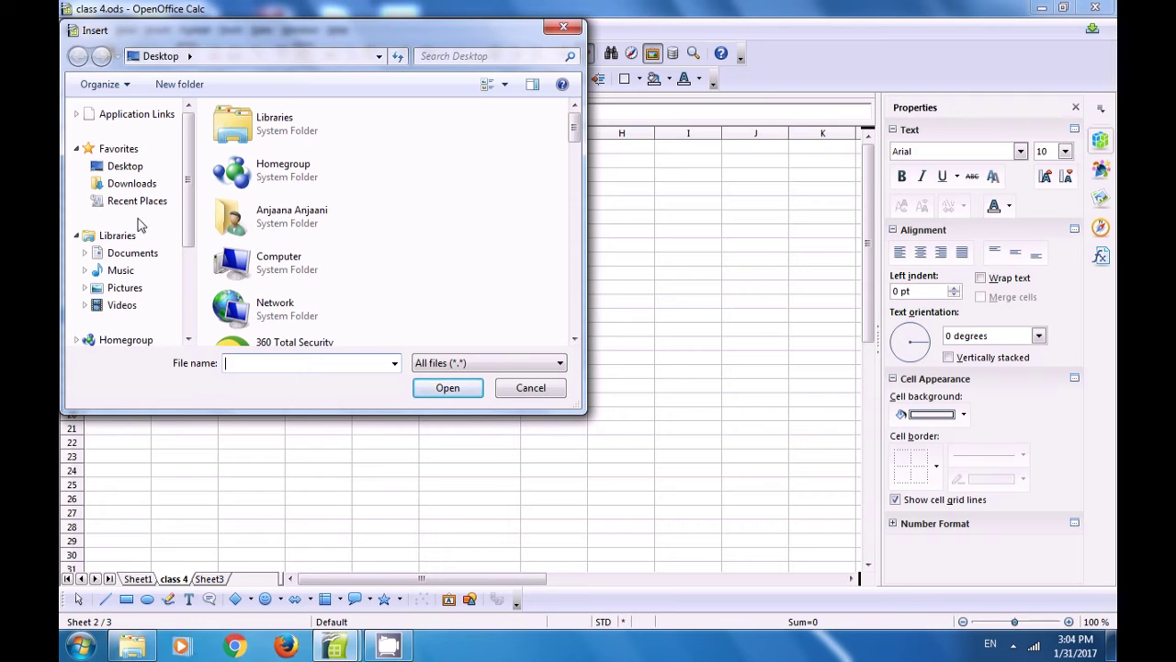
Select helpline1 in the file list and open it to run the comparison
{"action": "left_click_drag", "start_coordinate": [570, 122], "coordinate": [548, 279]}
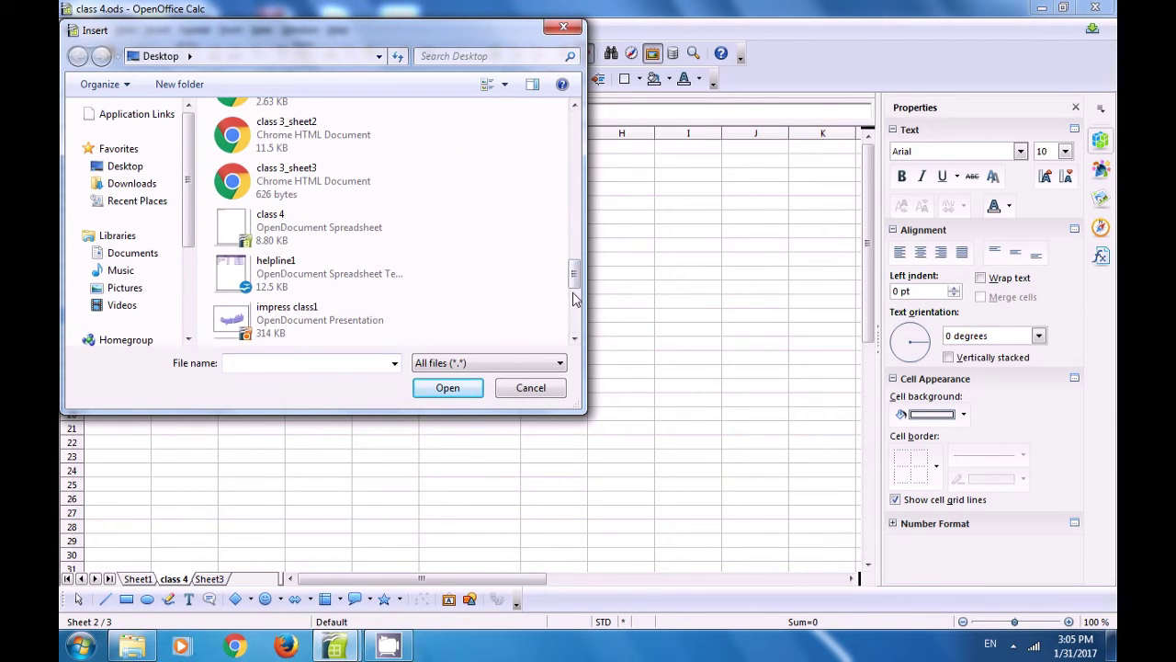
{"action": "left_click_drag", "start_coordinate": [573, 289], "coordinate": [546, 284]}
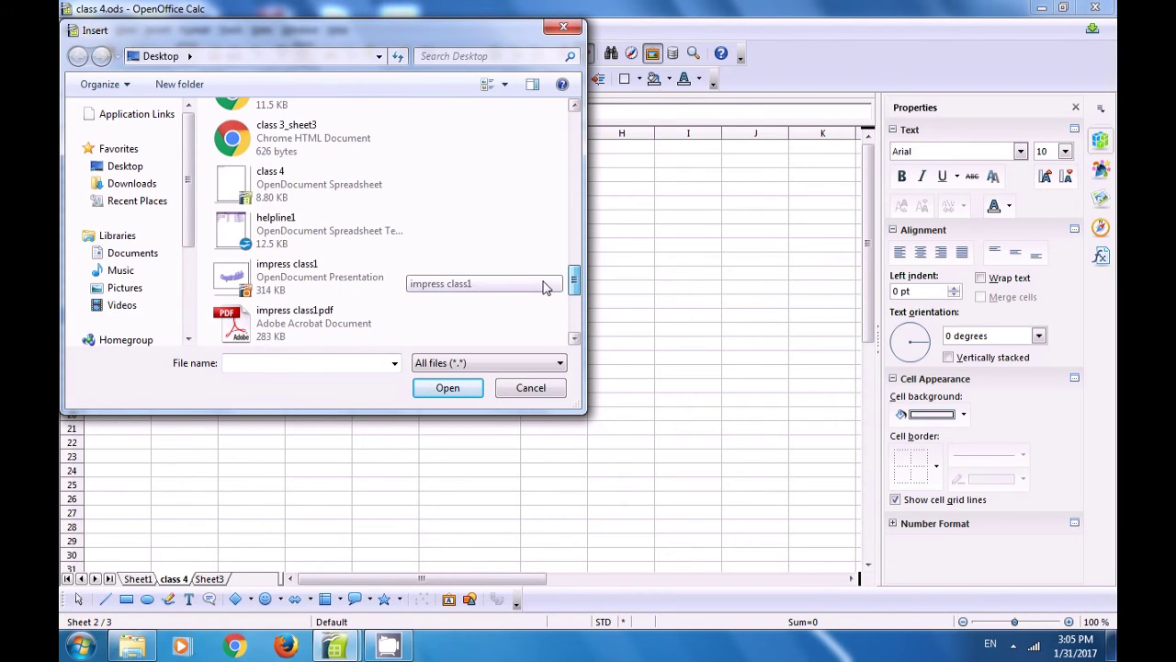
{"action": "left_click", "coordinate": [347, 241]}
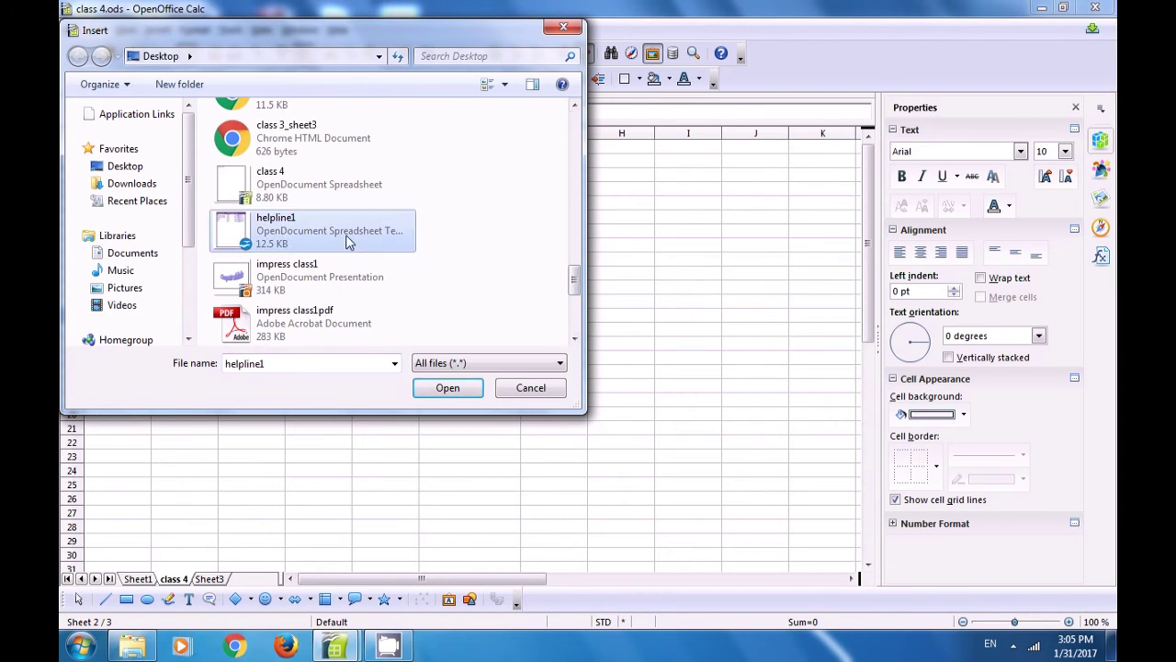
{"action": "left_click", "coordinate": [441, 391]}
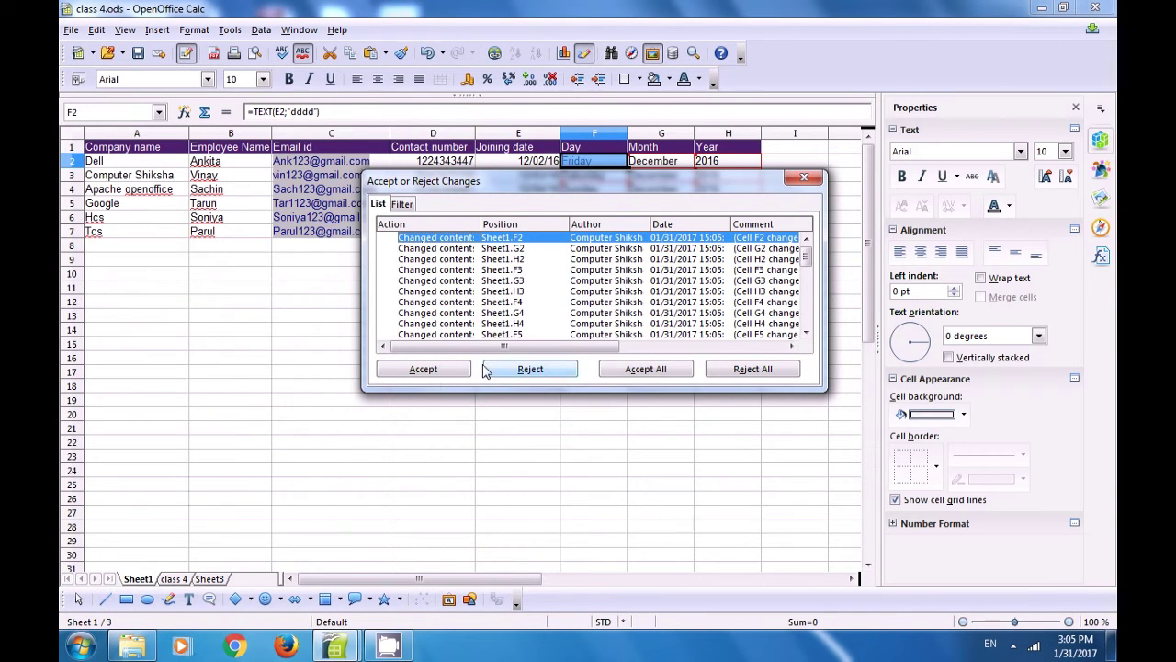
Step through the recorded changes in Sheet1 cells H2, H3, G4 and F5
{"action": "left_click", "coordinate": [441, 259]}
{"action": "left_click", "coordinate": [455, 292]}
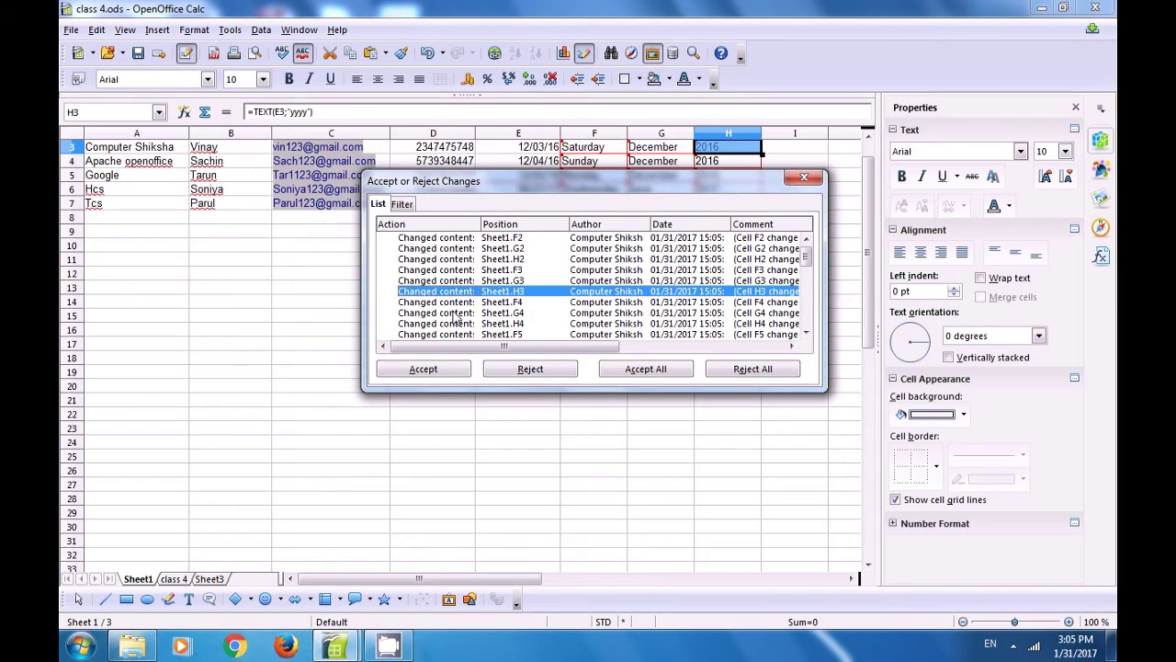
{"action": "left_click", "coordinate": [457, 313]}
{"action": "left_click", "coordinate": [499, 335]}
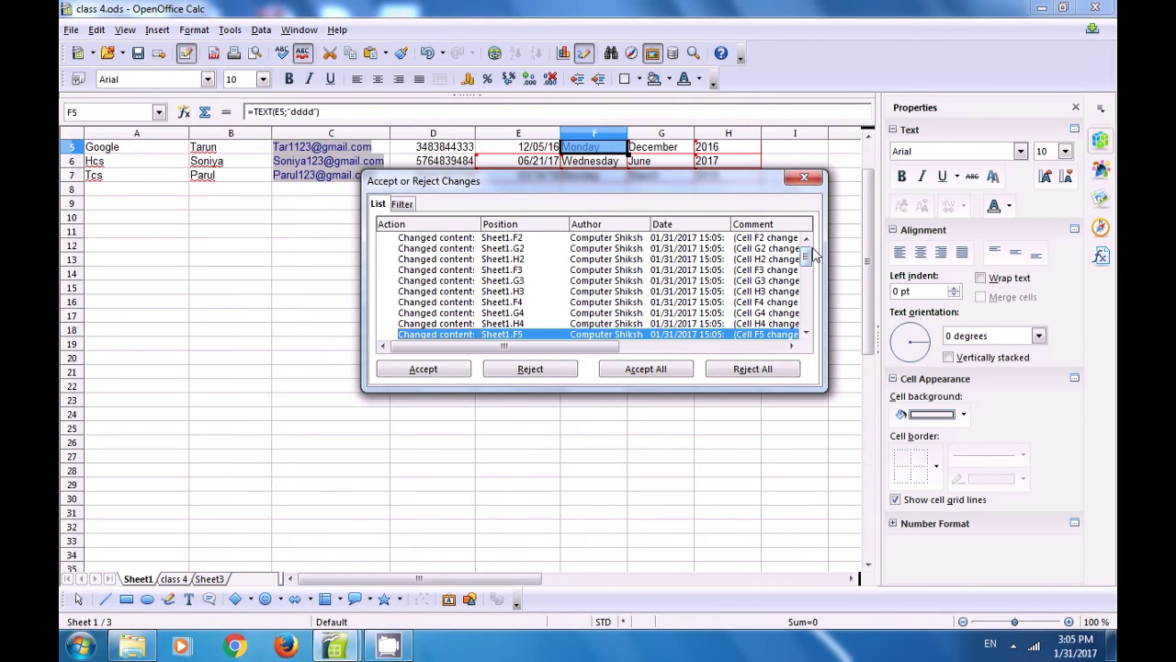
{"action": "left_click_drag", "start_coordinate": [806, 256], "coordinate": [804, 321]}
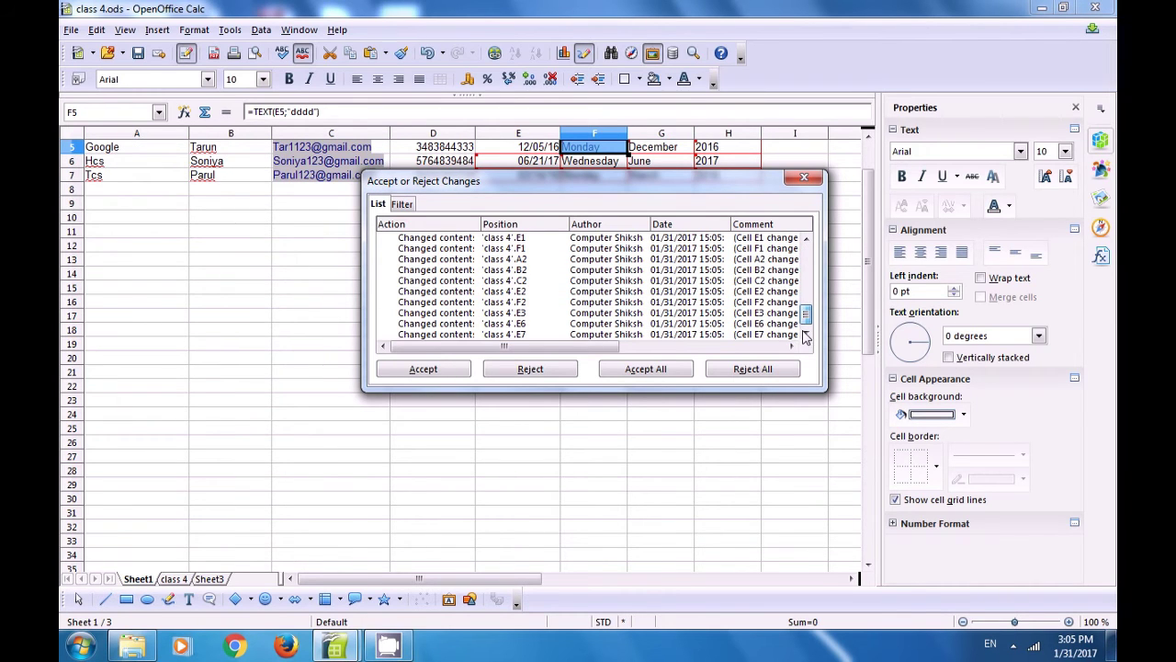
Review the class 4 changes in F2, E6, E2, B2 and C2, then close the list
{"action": "left_click", "coordinate": [448, 304]}
{"action": "left_click", "coordinate": [464, 323]}
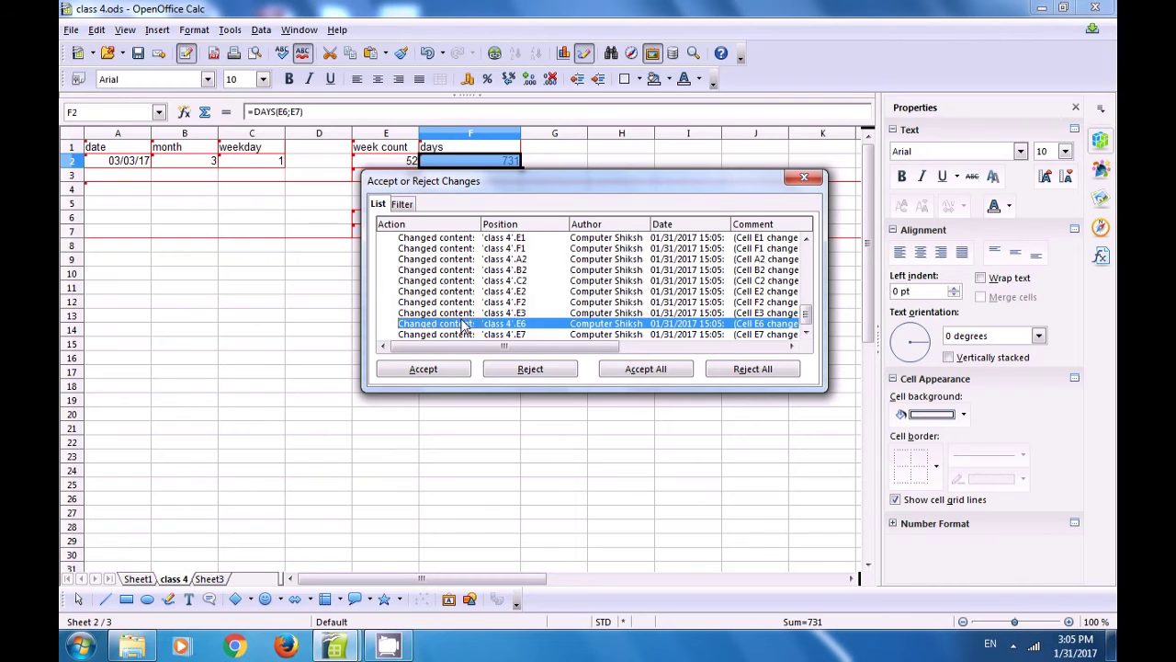
{"action": "left_click", "coordinate": [450, 303]}
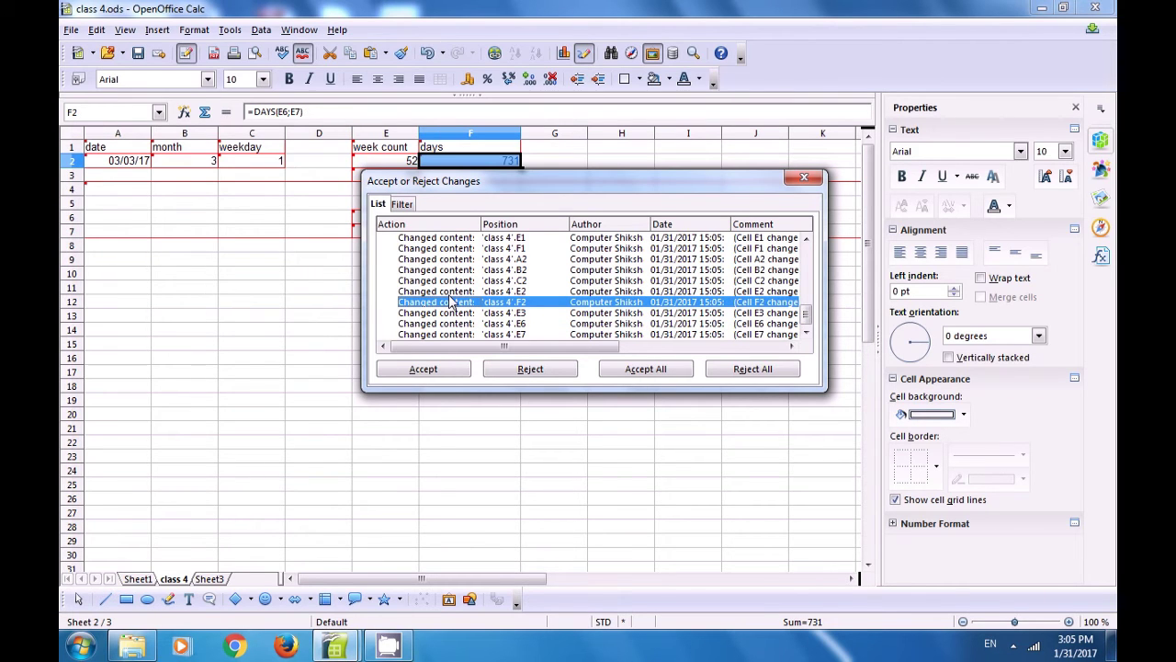
{"action": "left_click", "coordinate": [480, 292]}
{"action": "left_click", "coordinate": [499, 326]}
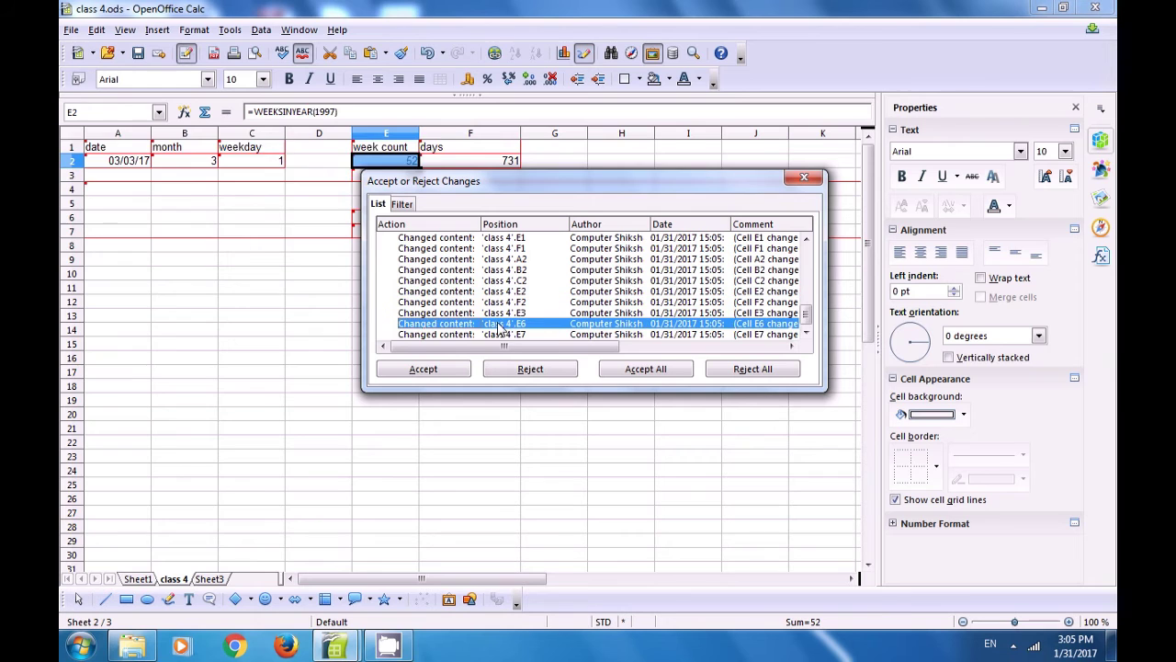
{"action": "left_click", "coordinate": [598, 270]}
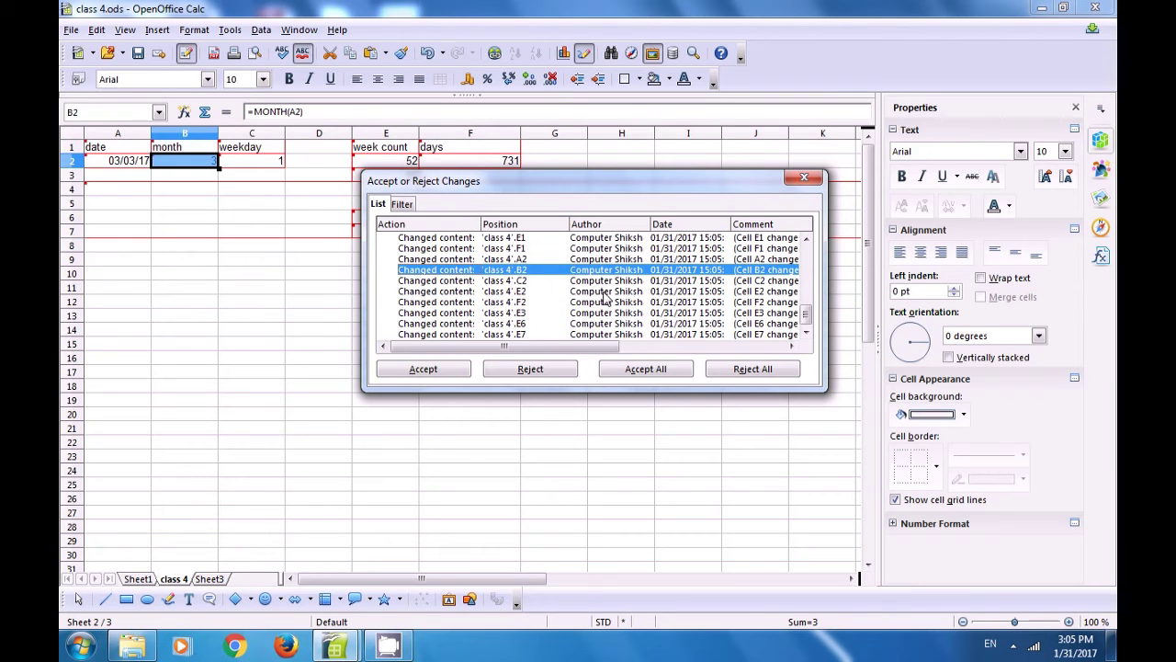
{"action": "left_click", "coordinate": [618, 325]}
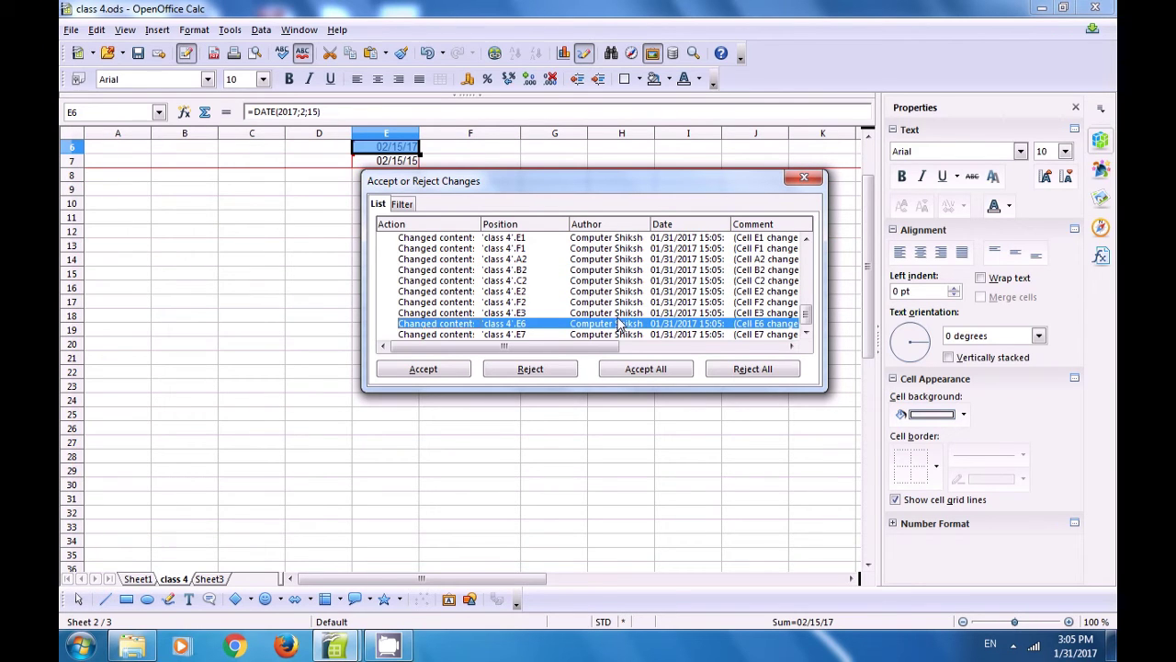
{"action": "left_click", "coordinate": [593, 281]}
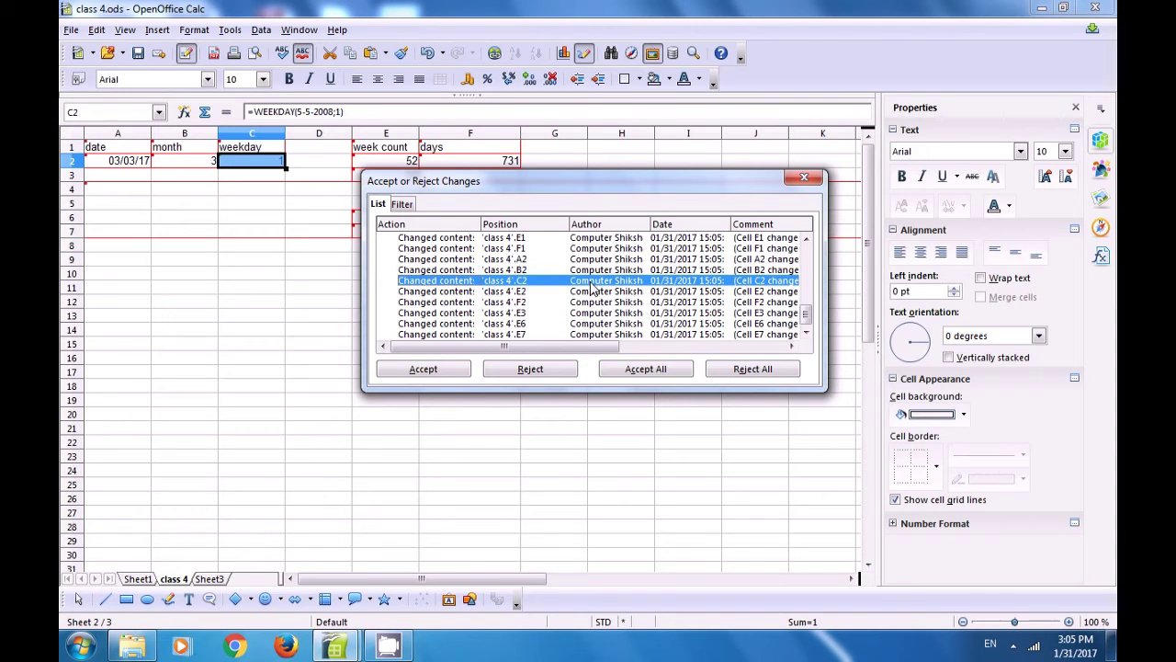
{"action": "left_click", "coordinate": [805, 177]}
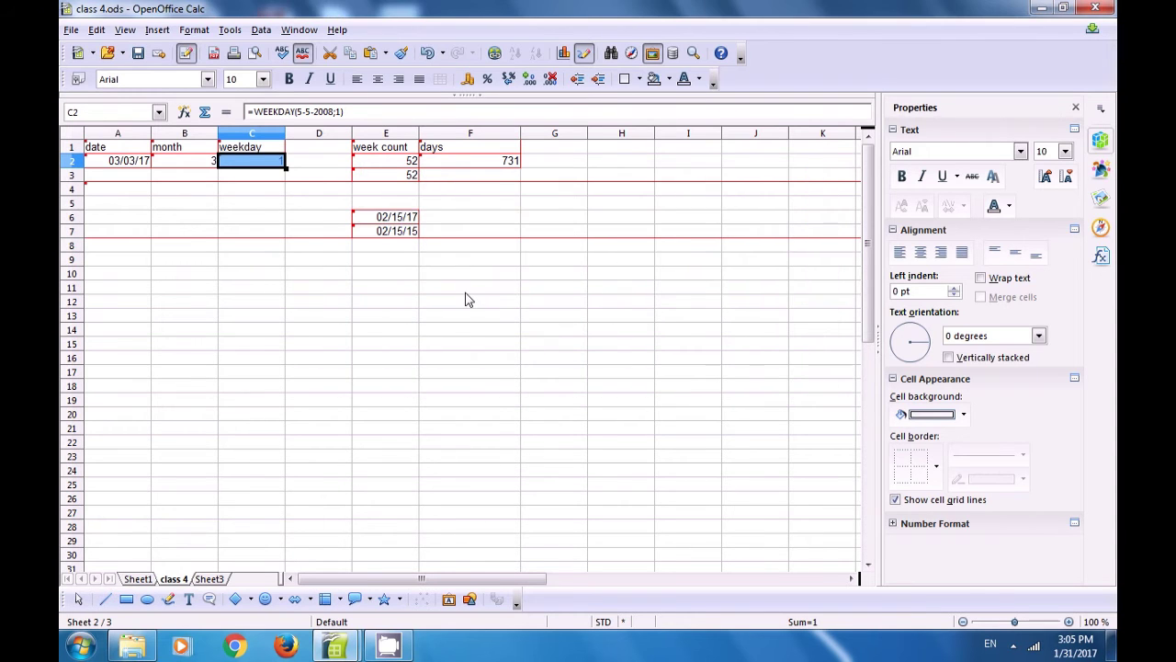
{"action": "left_click", "coordinate": [467, 296]}
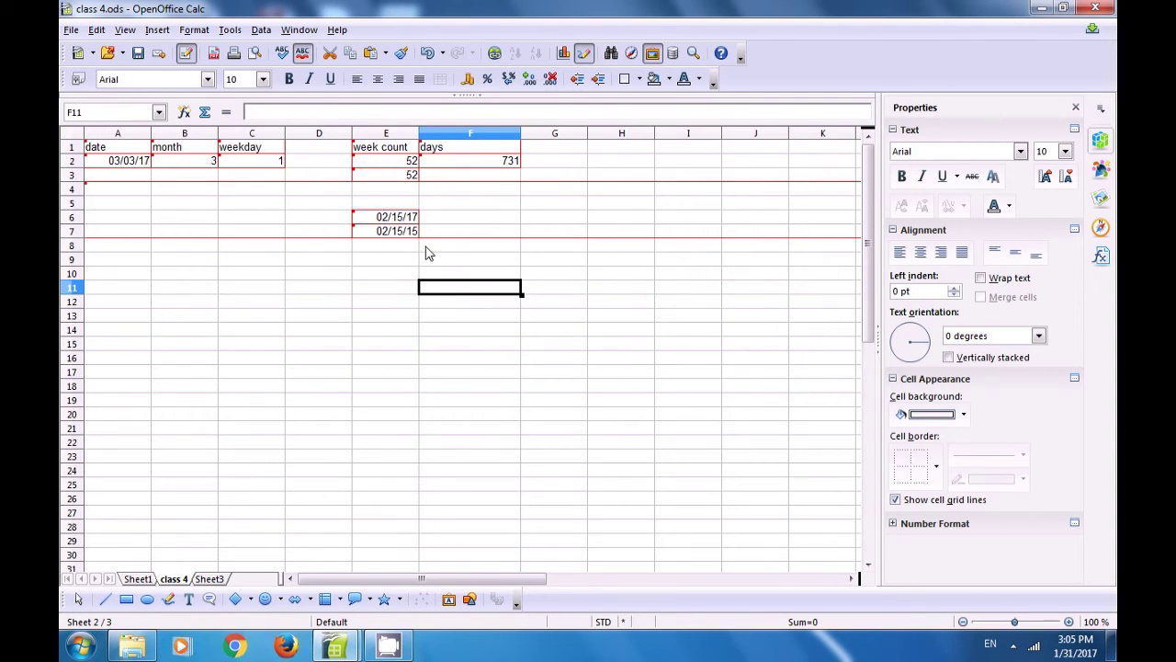
Enter 12 in cell E10 and check it alongside neighbouring cells E13 and F10
{"action": "left_click", "coordinate": [373, 275]}
{"action": "type", "text": "h"}
{"action": "key", "text": "BackSpace"}
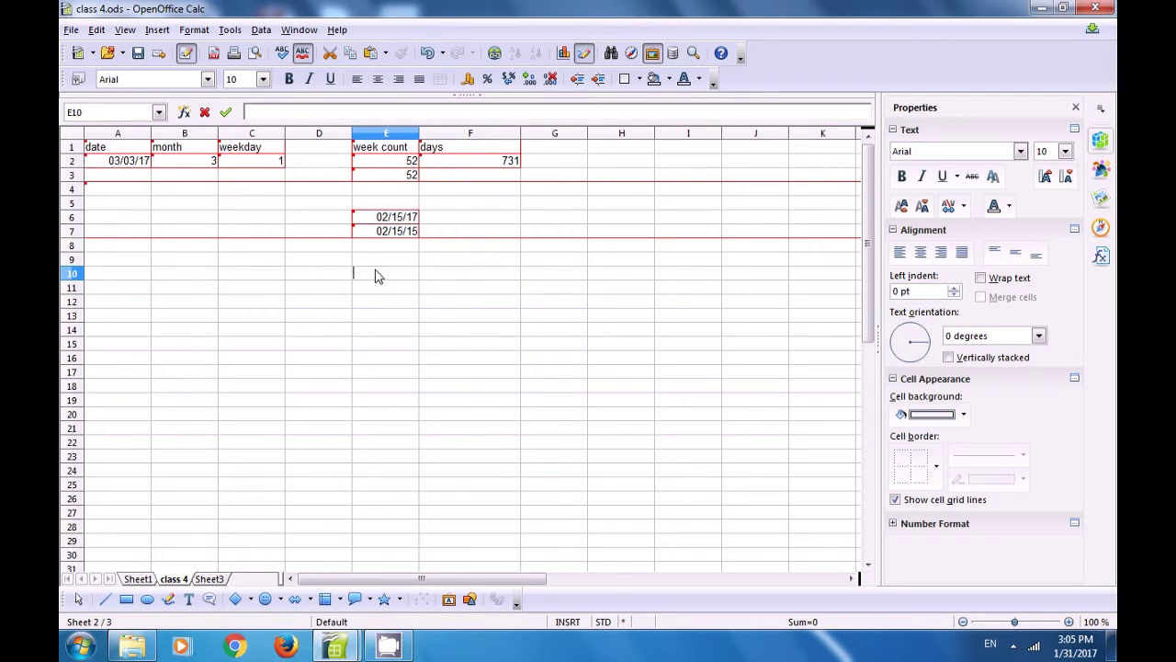
{"action": "type", "text": "12"}
{"action": "left_click", "coordinate": [425, 279]}
{"action": "left_click", "coordinate": [407, 315]}
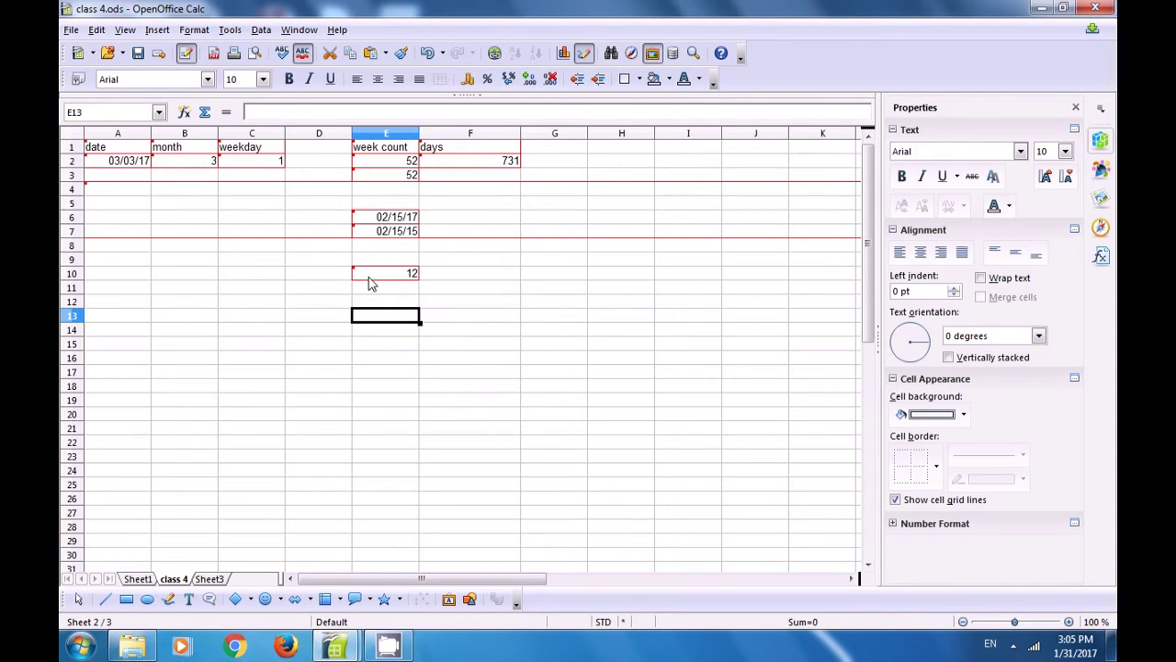
{"action": "left_click", "coordinate": [353, 273]}
{"action": "left_click_drag", "start_coordinate": [354, 273], "coordinate": [449, 282]}
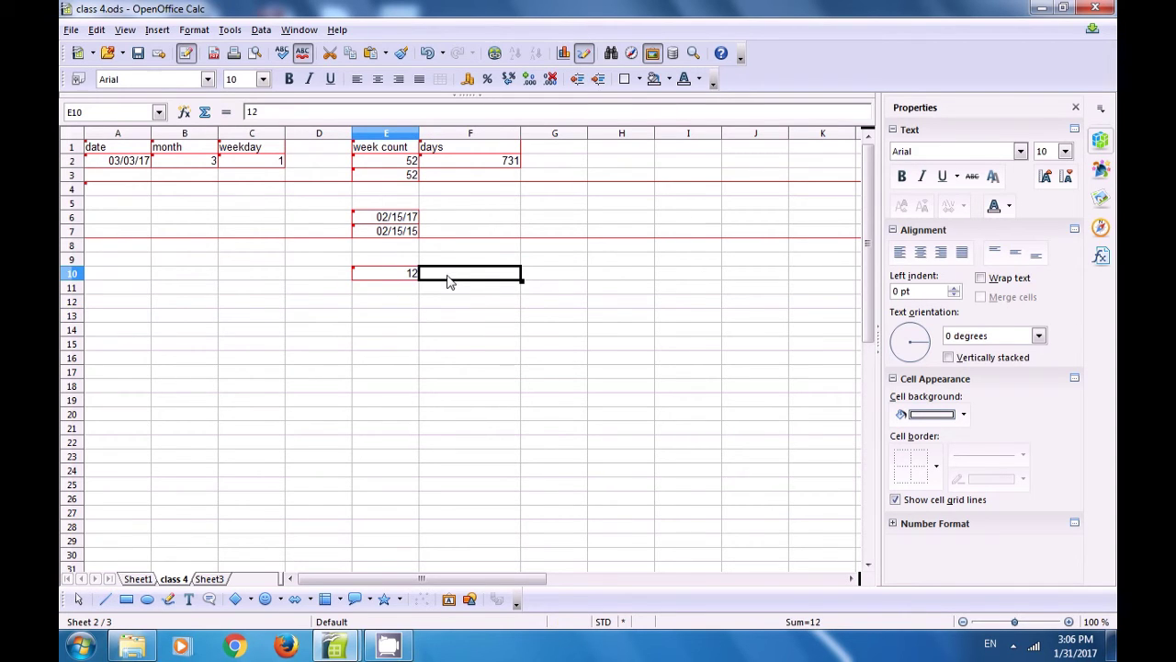
{"action": "left_click", "coordinate": [449, 281]}
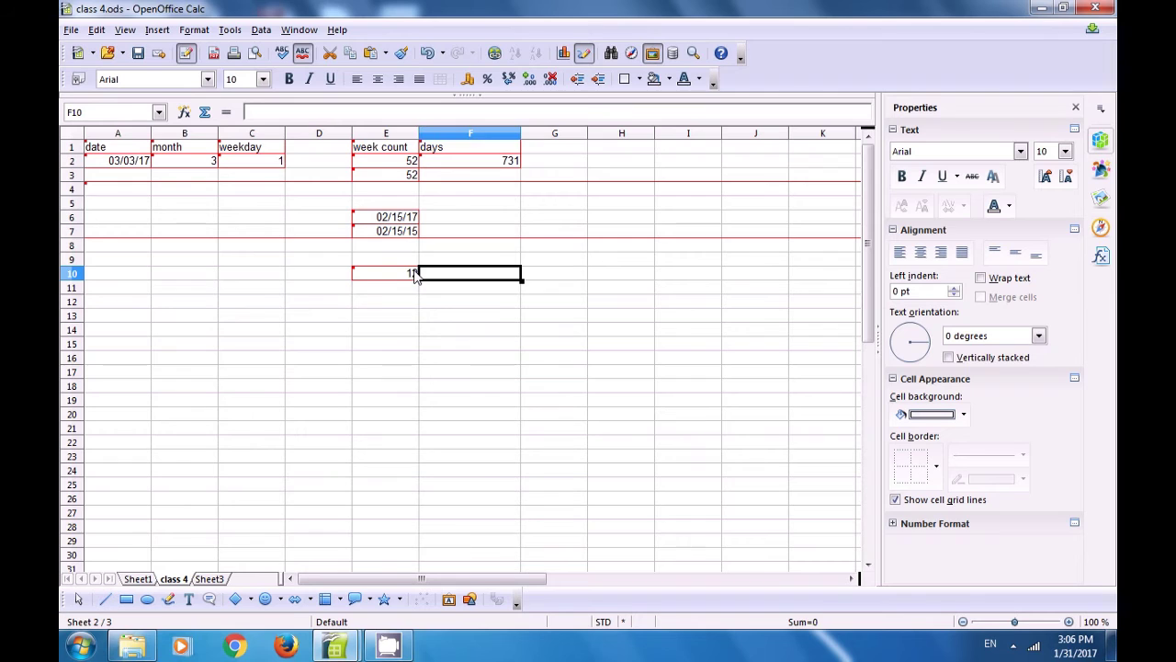
{"action": "left_click", "coordinate": [414, 275]}
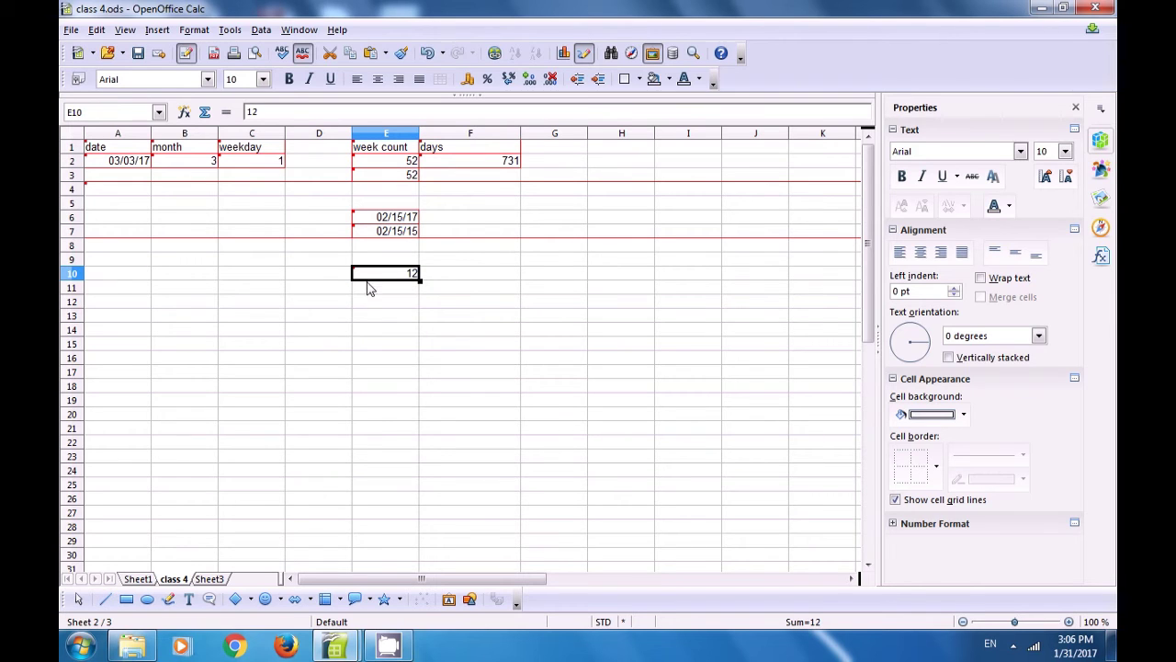
{"action": "left_click", "coordinate": [450, 278]}
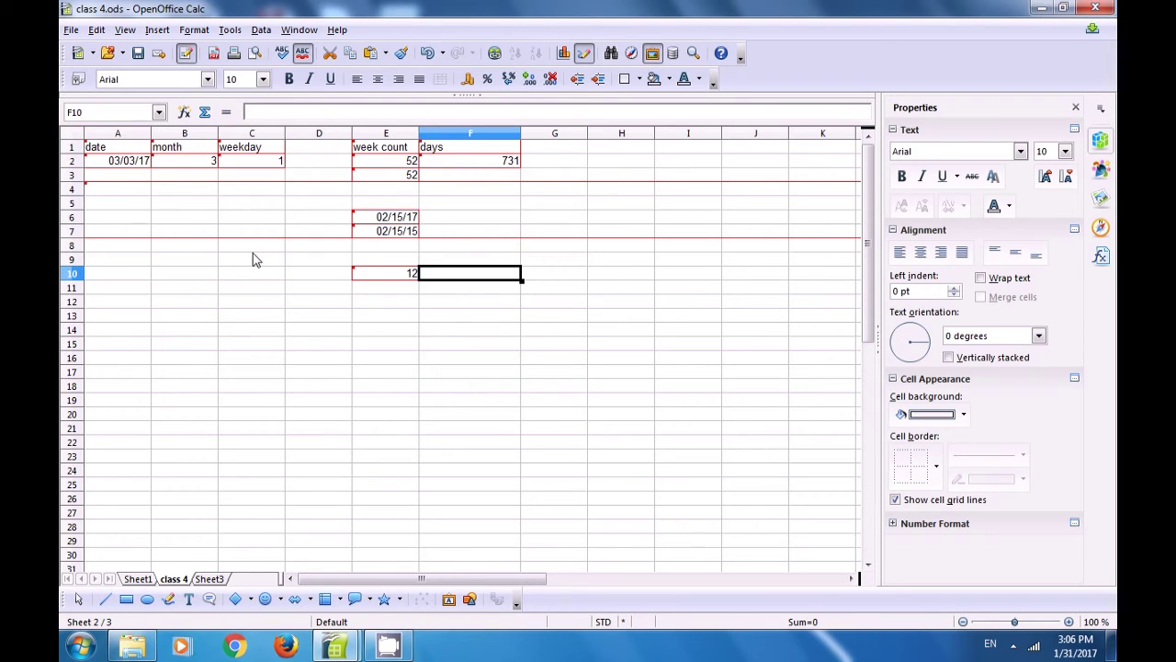
Switch to Sheet1 and inspect the employee table's joining date in E7 and Day formula in F7
{"action": "left_click", "coordinate": [138, 579]}
{"action": "left_click", "coordinate": [165, 166]}
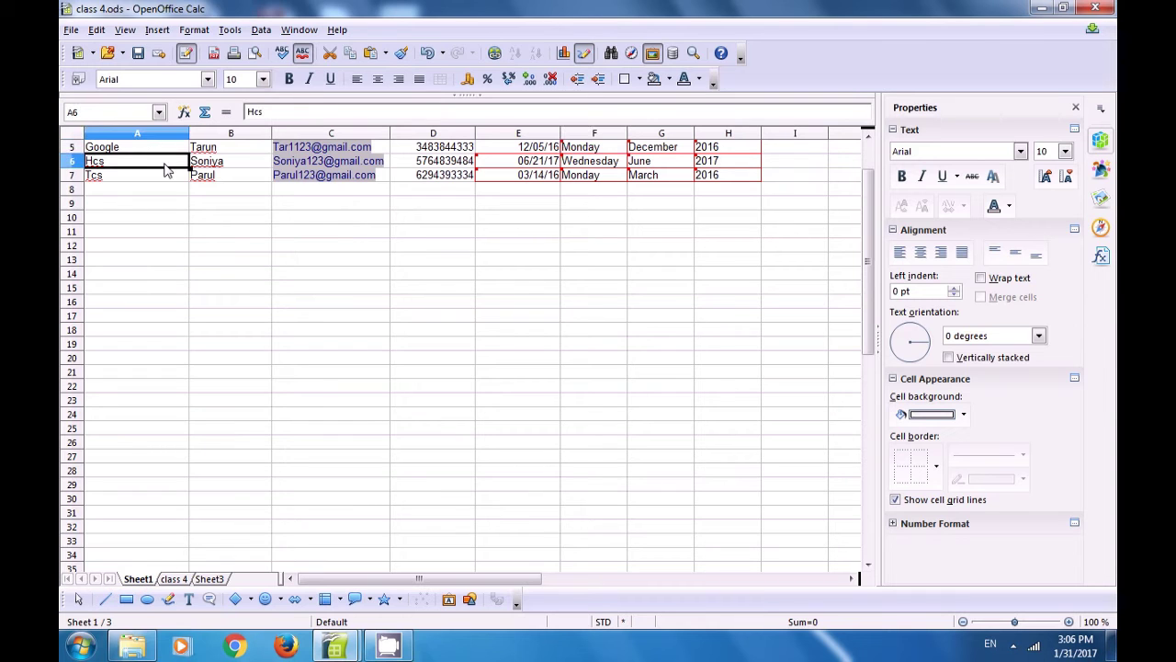
{"action": "left_click", "coordinate": [440, 257]}
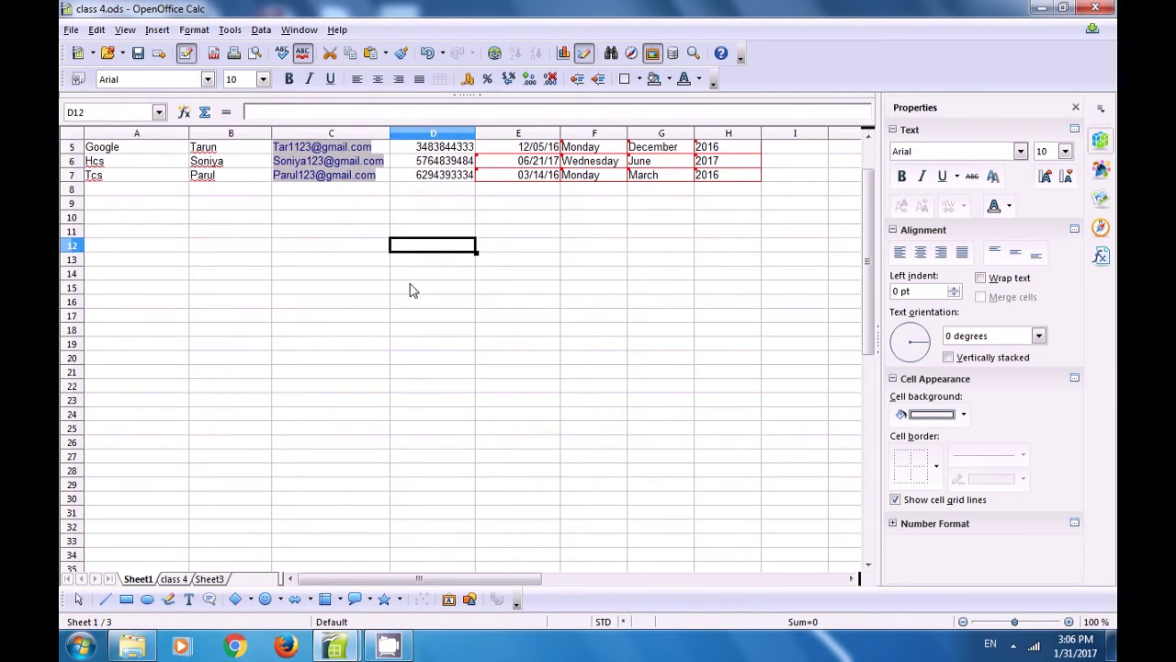
{"action": "scroll", "coordinate": [408, 289], "scroll_direction": "up", "scroll_amount": 2}
{"action": "left_click", "coordinate": [330, 269]}
{"action": "left_click", "coordinate": [571, 233]}
{"action": "left_click", "coordinate": [529, 275]}
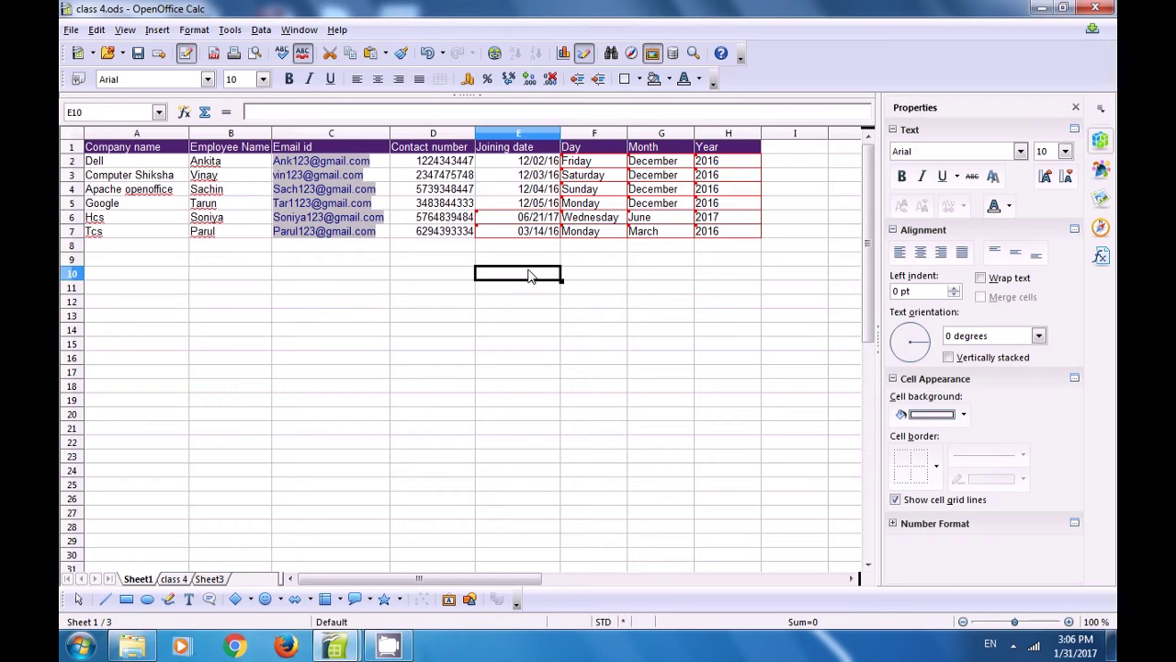
{"action": "left_click", "coordinate": [504, 233]}
{"action": "left_click", "coordinate": [483, 289]}
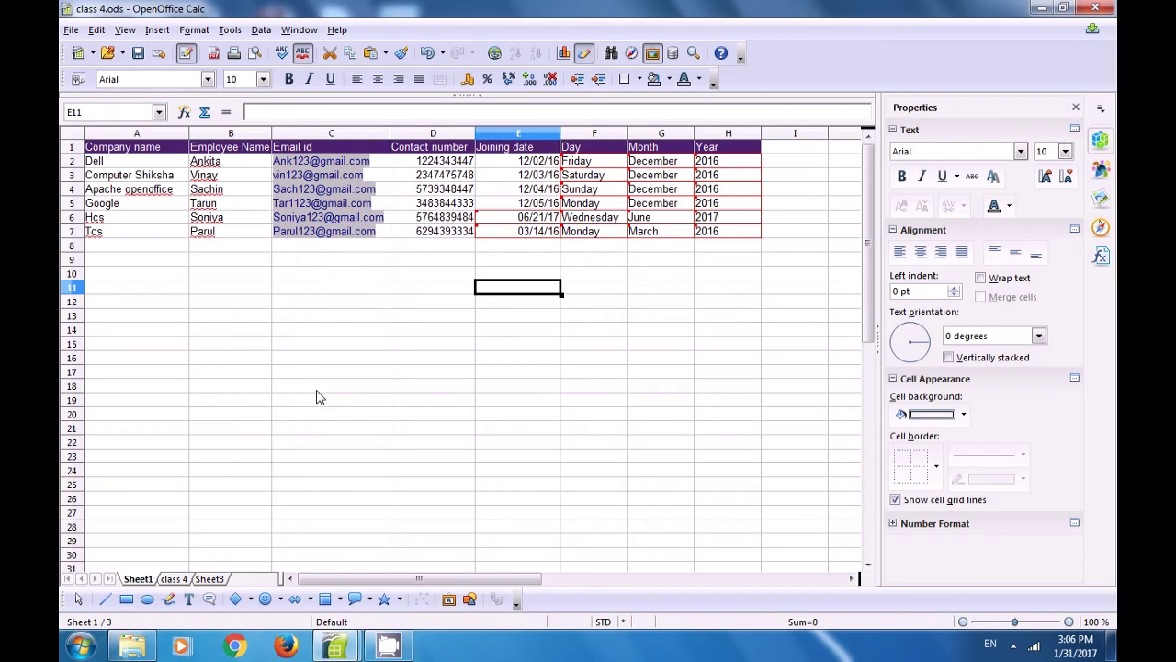
{"action": "left_click", "coordinate": [96, 29]}
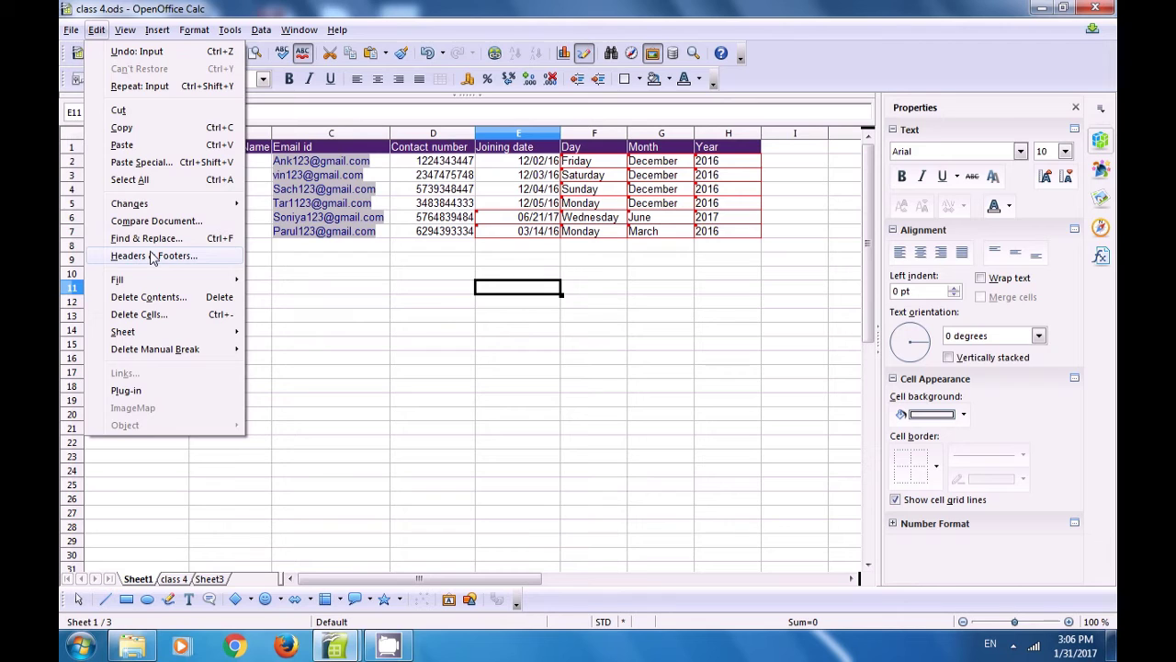
Uncheck Edit > Changes > Record, confirm with Yes, and go back to the class 4 sheet
{"action": "mouse_move", "coordinate": [138, 203]}
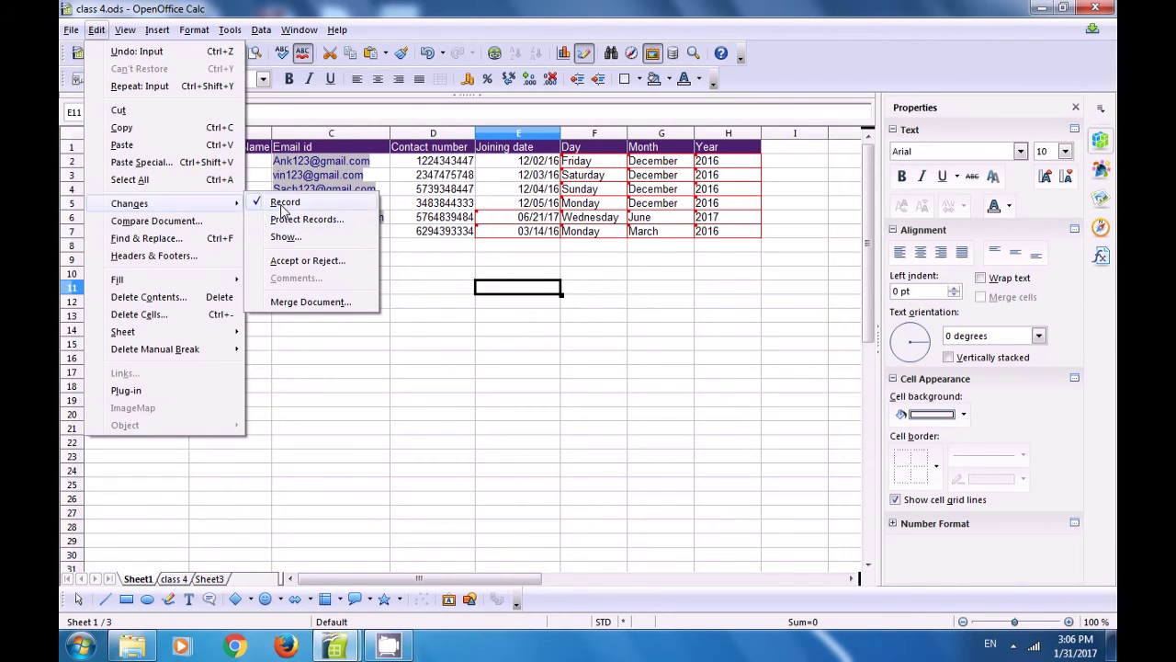
{"action": "left_click", "coordinate": [282, 206]}
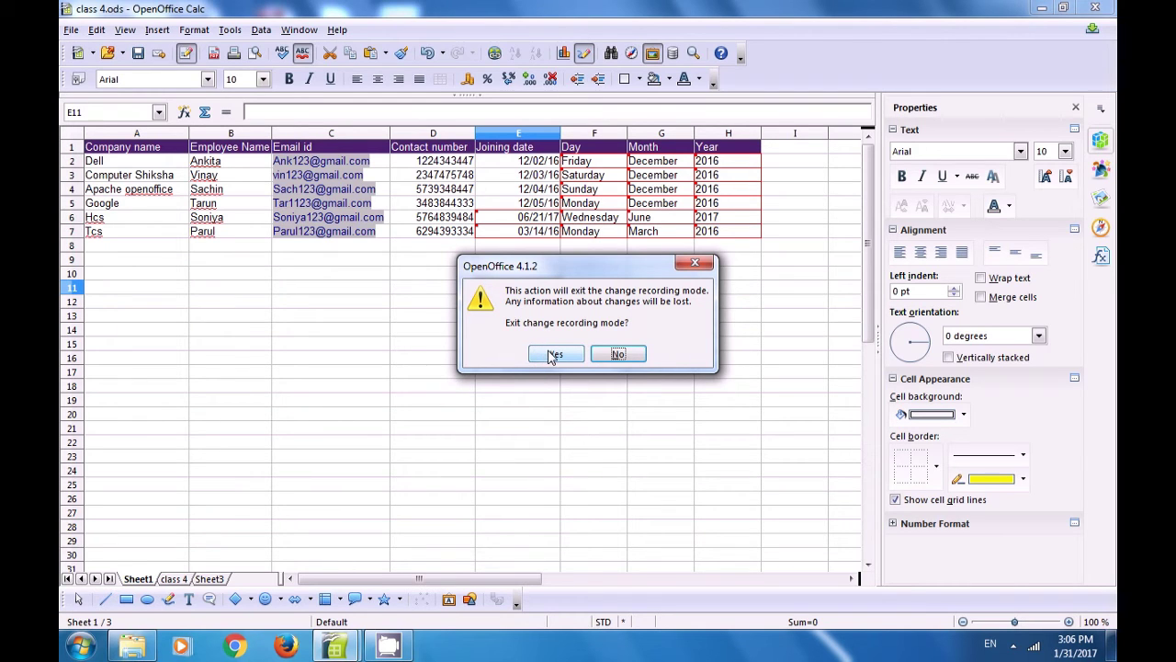
{"action": "left_click", "coordinate": [554, 355]}
{"action": "left_click", "coordinate": [504, 363]}
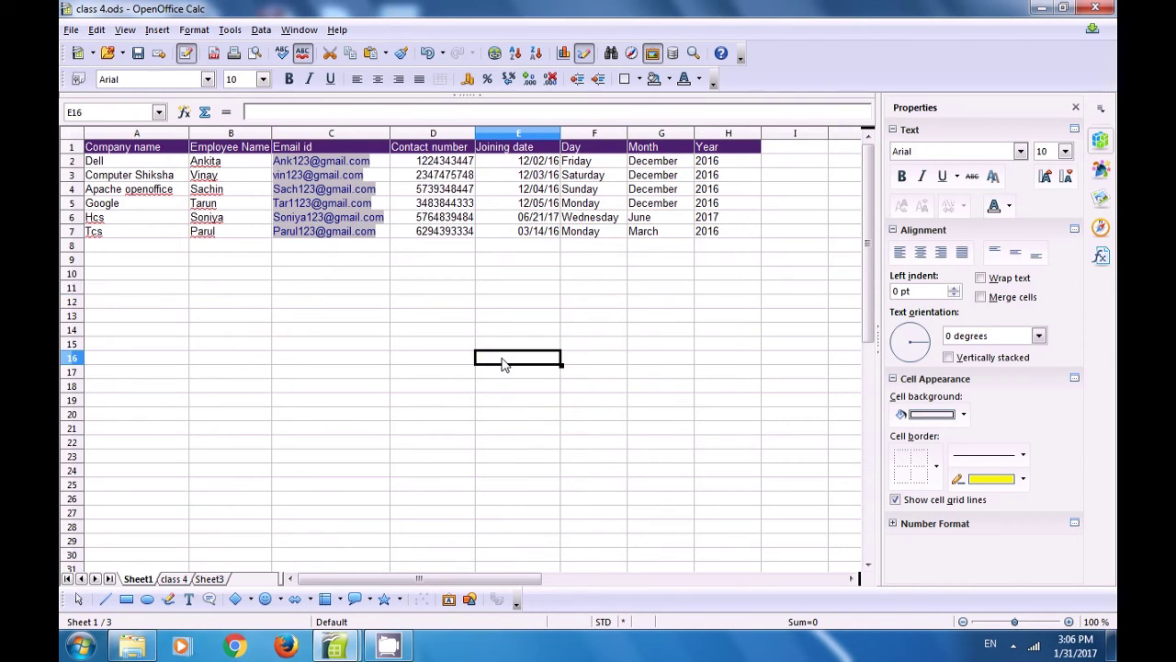
{"action": "left_click", "coordinate": [183, 578]}
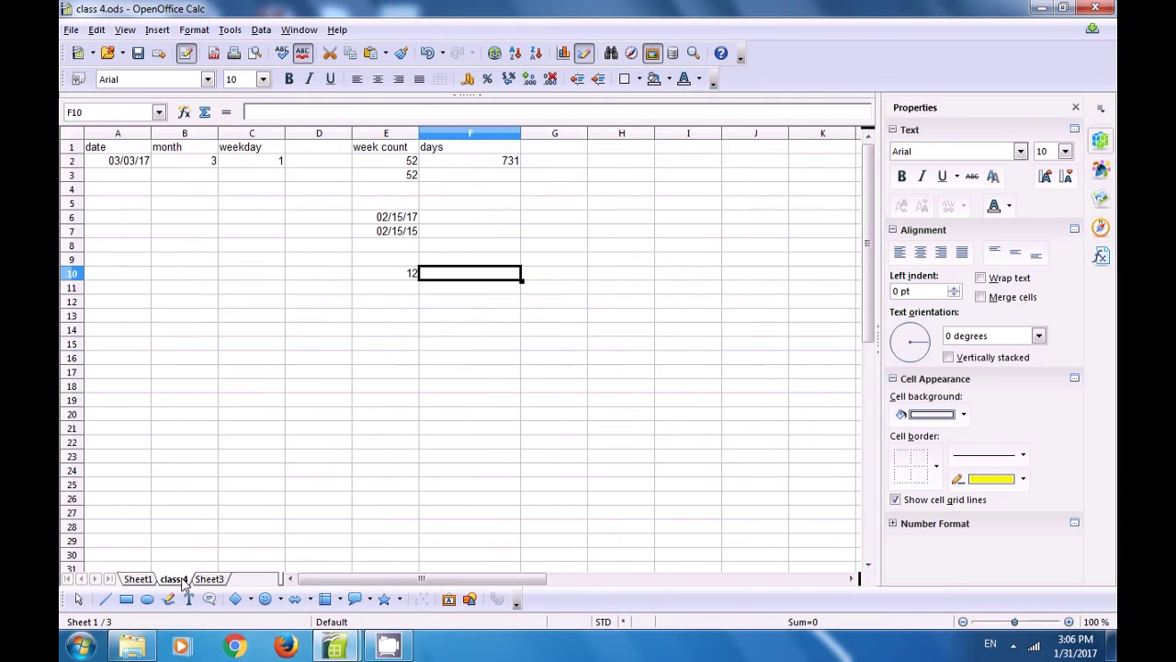
{"action": "left_click", "coordinate": [253, 264]}
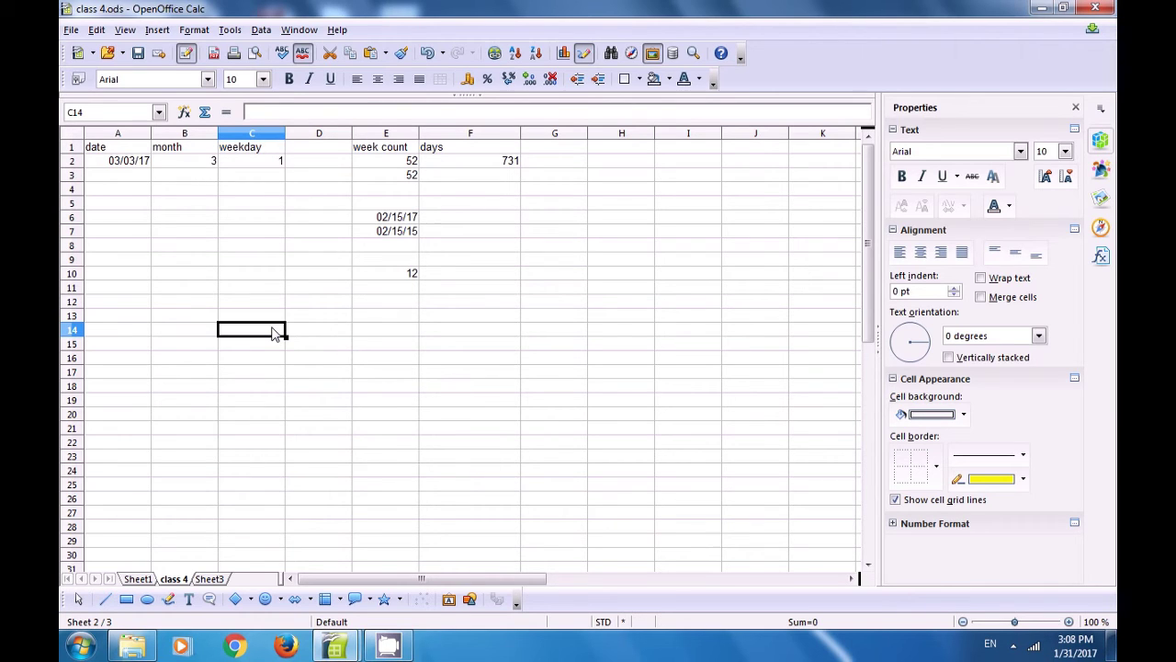
{"action": "left_click", "coordinate": [66, 29]}
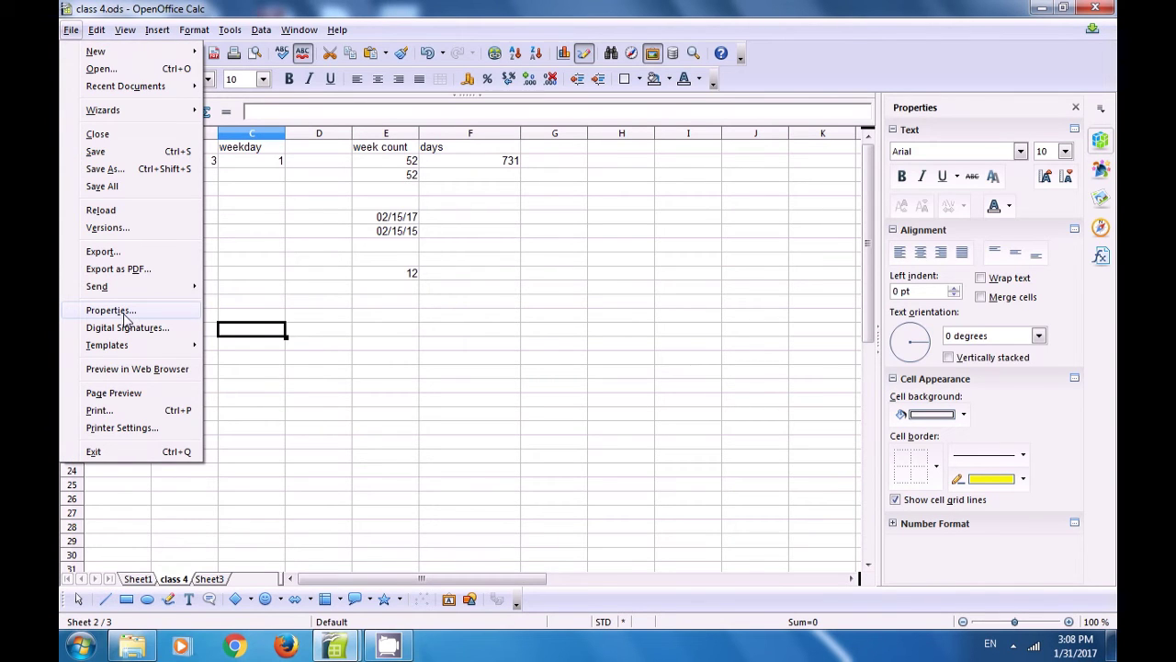
{"action": "key", "text": "Escape"}
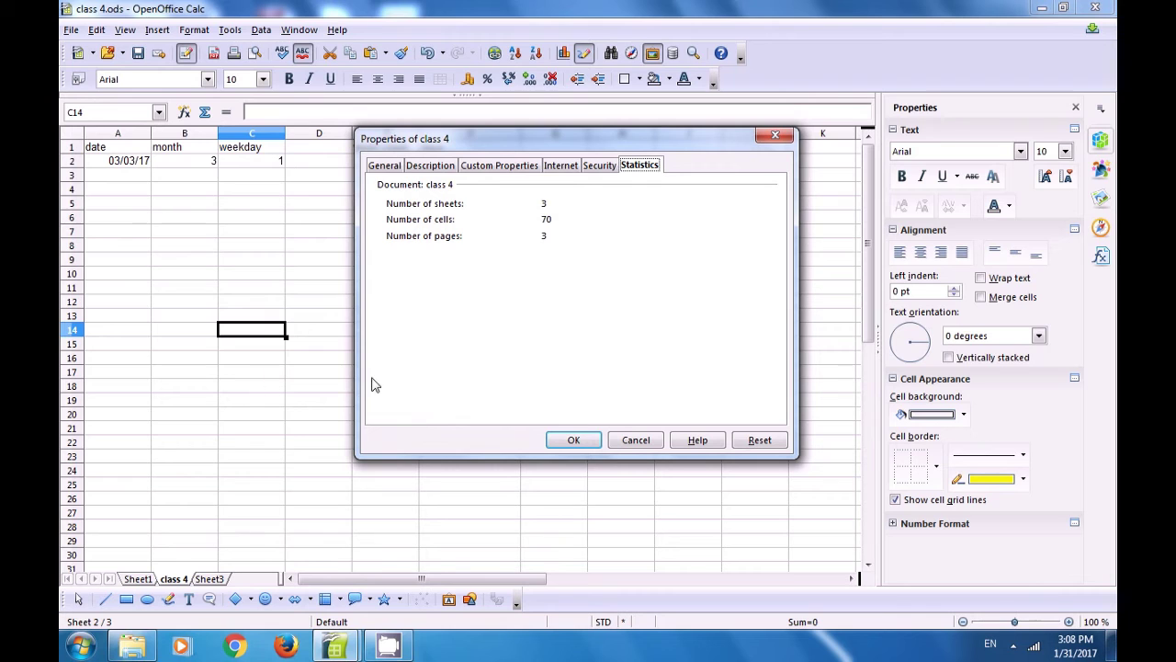
{"action": "left_click", "coordinate": [382, 168]}
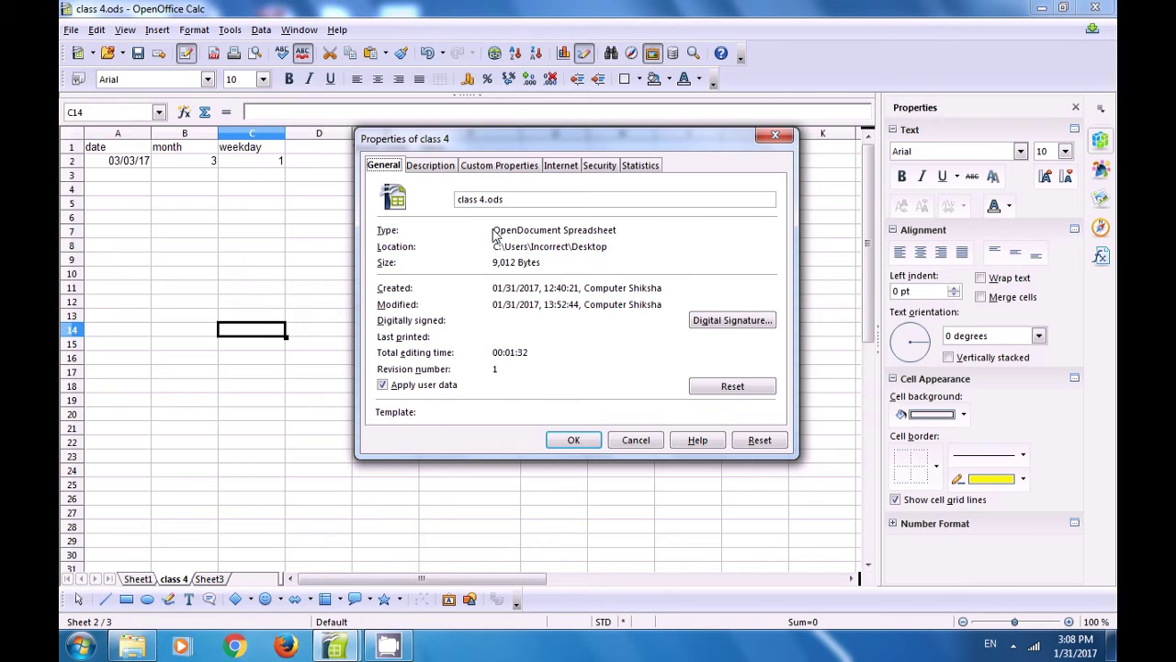
{"action": "left_click", "coordinate": [615, 230]}
{"action": "key", "text": "ctrl+a"}
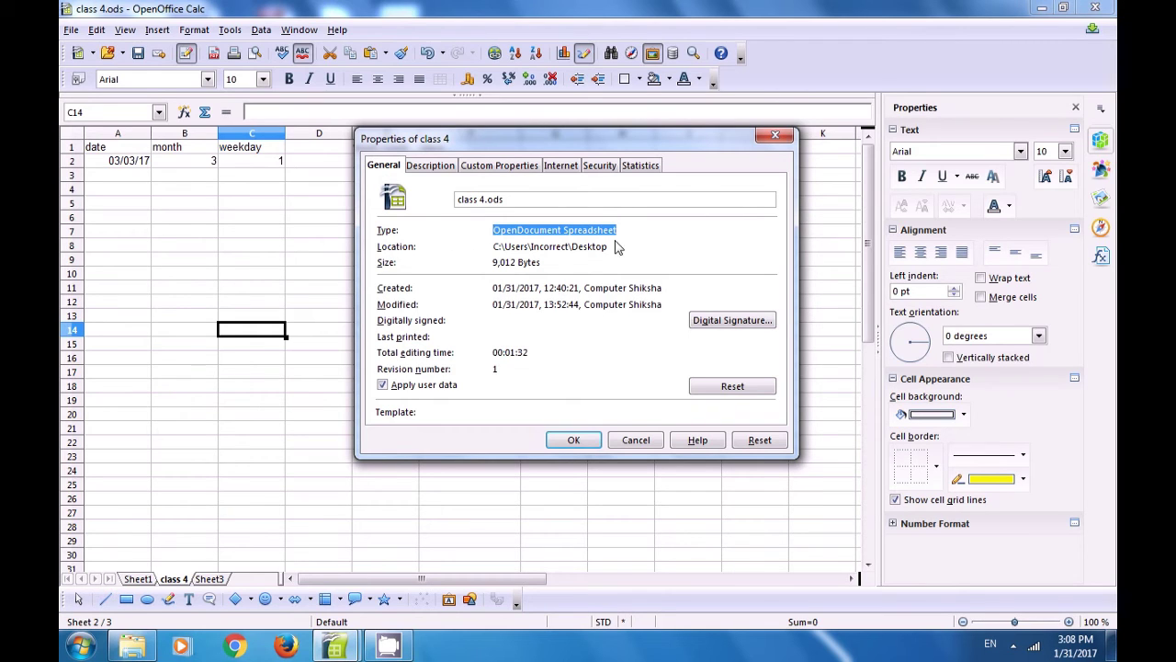
{"action": "left_click_drag", "start_coordinate": [493, 246], "coordinate": [622, 243]}
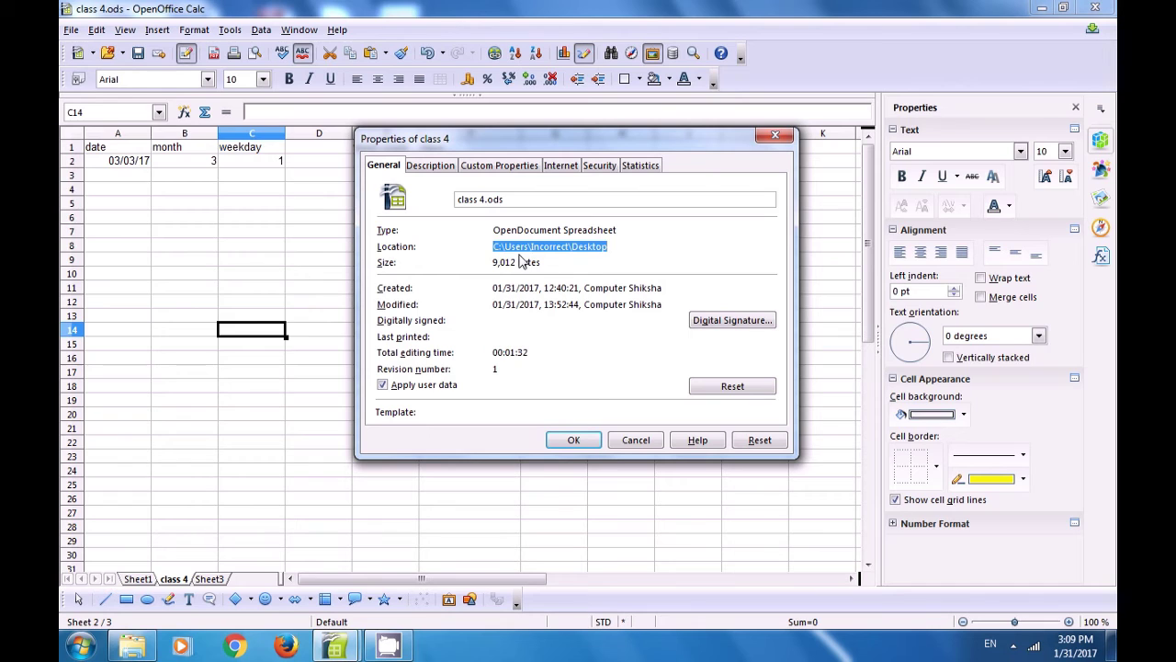
{"action": "left_click_drag", "start_coordinate": [534, 263], "coordinate": [473, 264]}
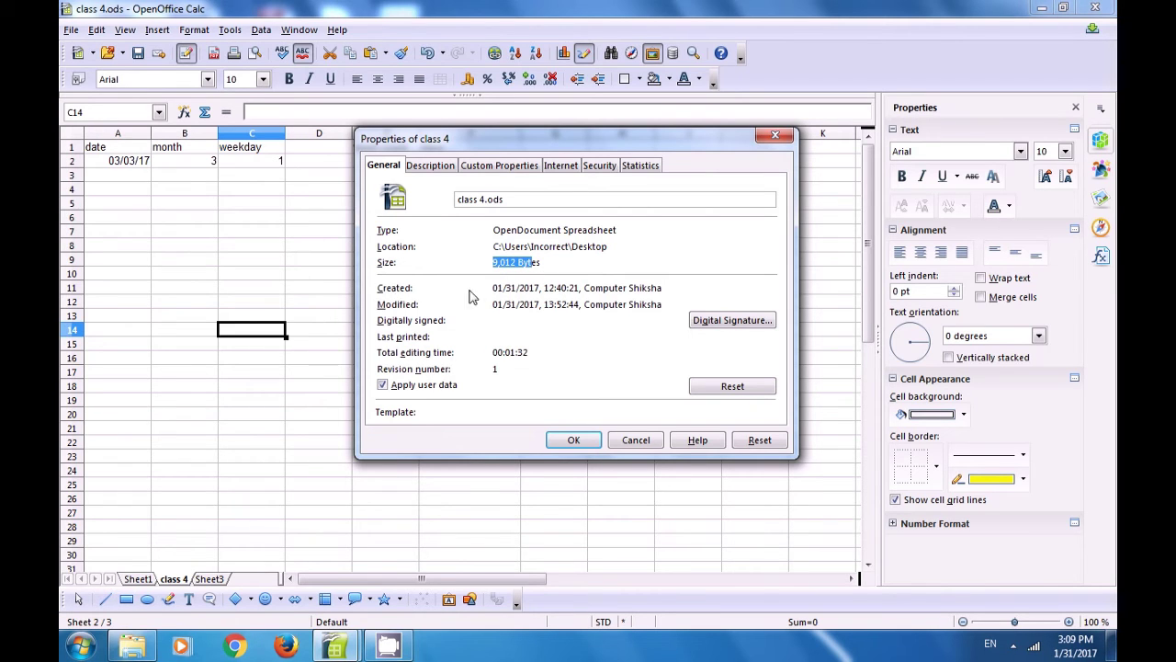
{"action": "left_click_drag", "start_coordinate": [493, 305], "coordinate": [570, 304]}
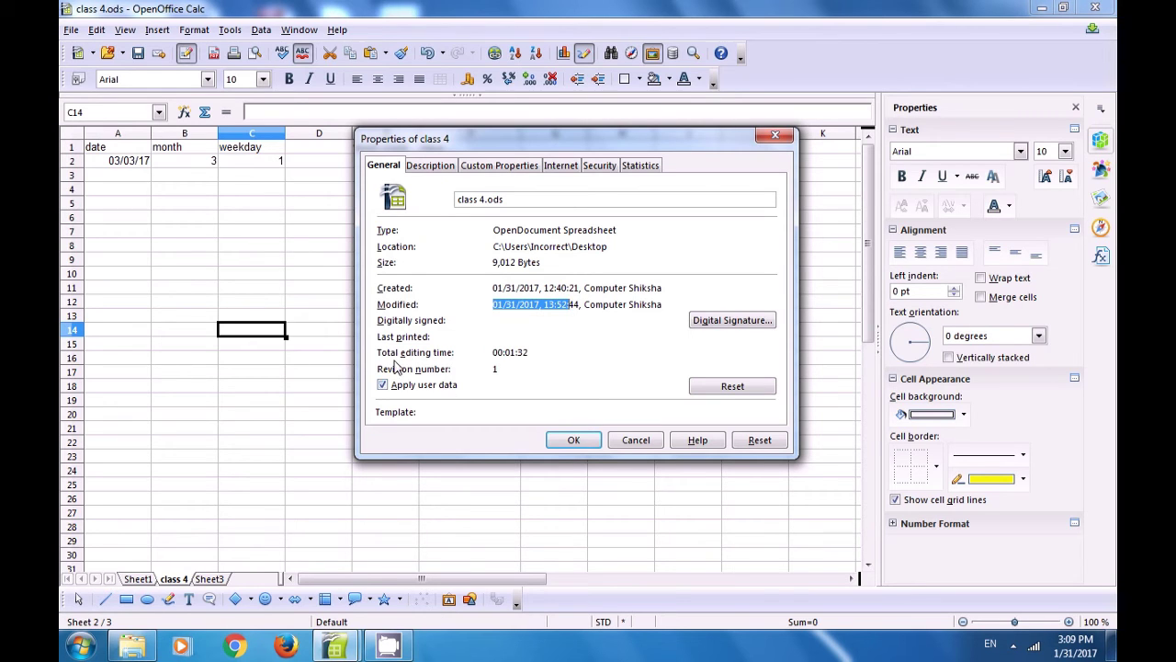
{"action": "left_click", "coordinate": [514, 397]}
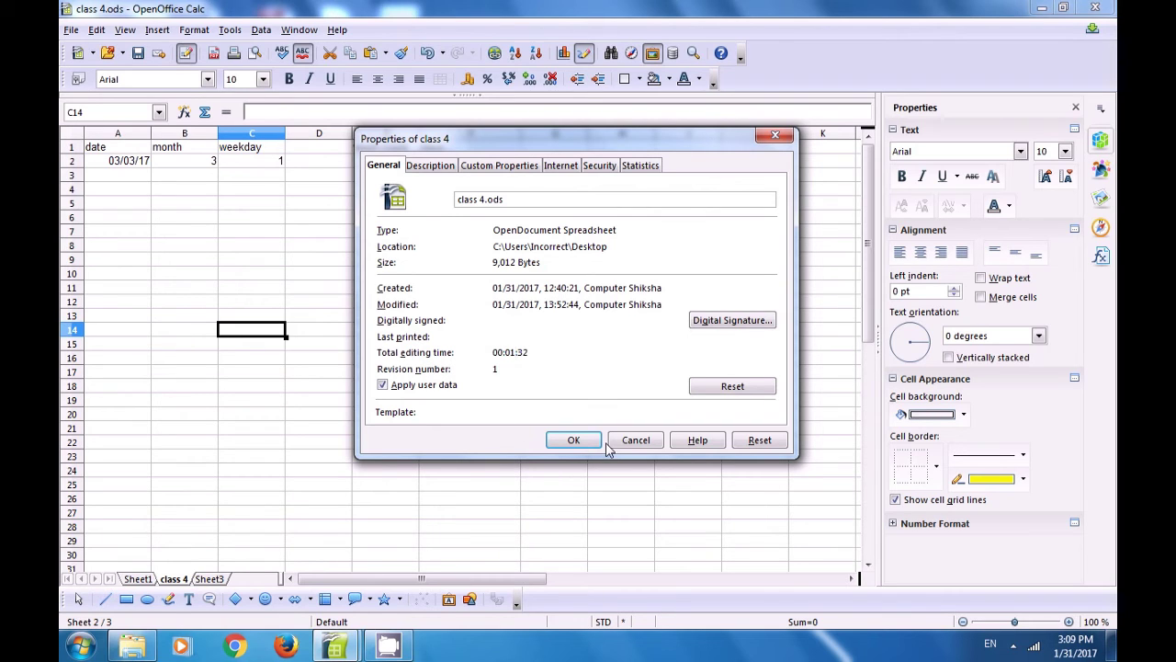
{"action": "left_click", "coordinate": [562, 440]}
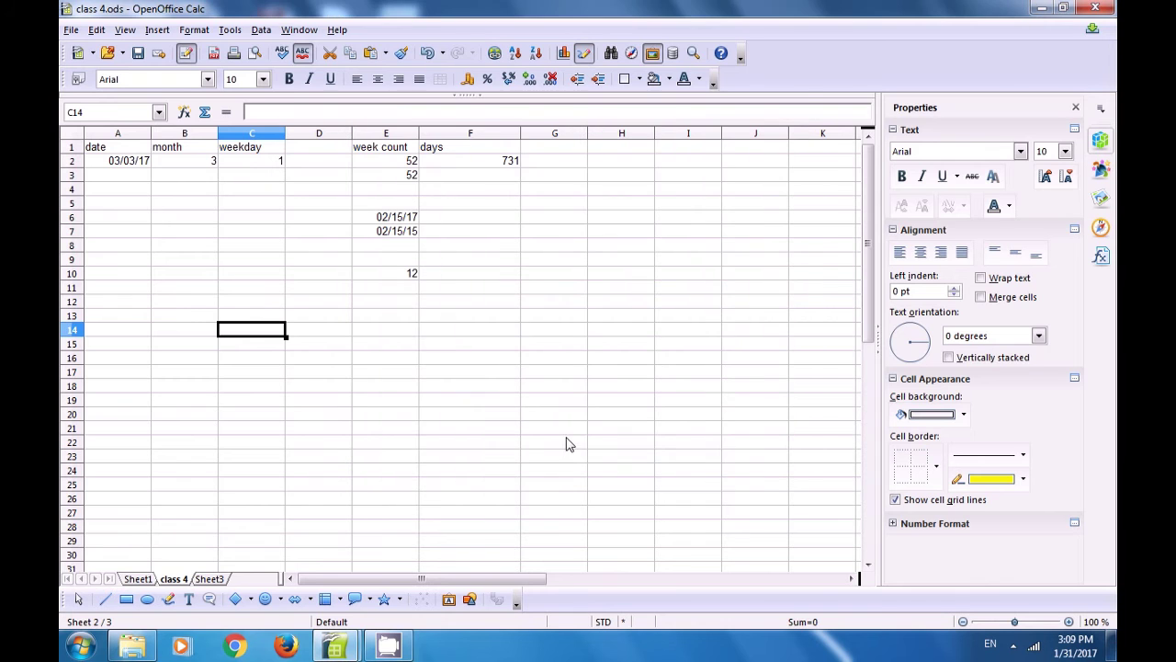